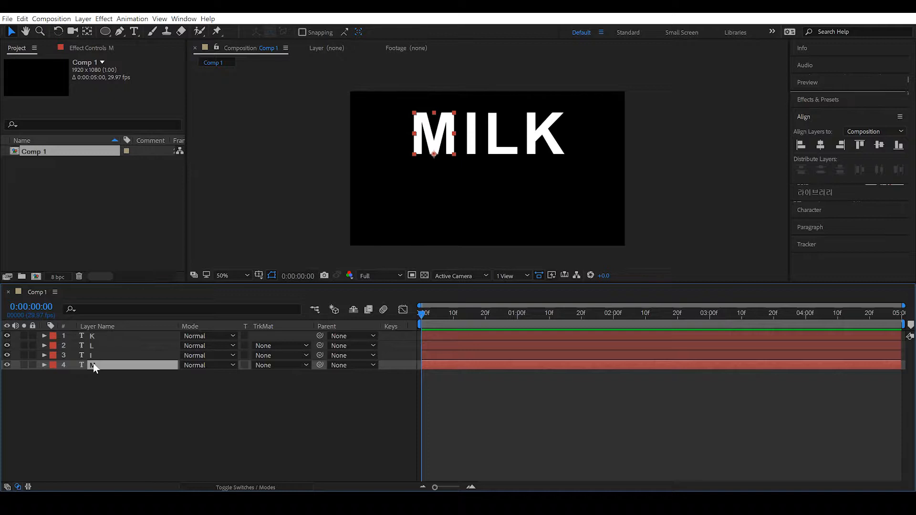
Create shape outlines from the M, I, L and K text layers and delete the original text layers.
{"action": "right_click", "coordinate": [94, 366]}
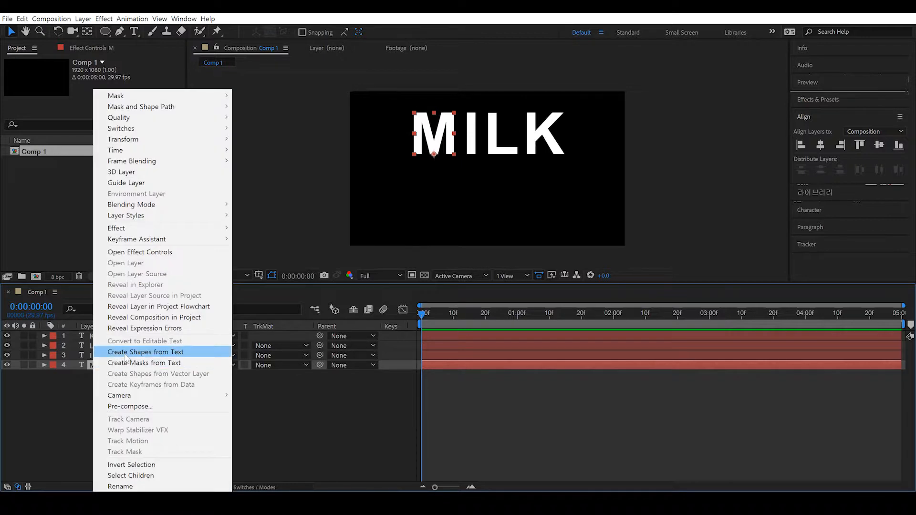
{"action": "left_click", "coordinate": [125, 356]}
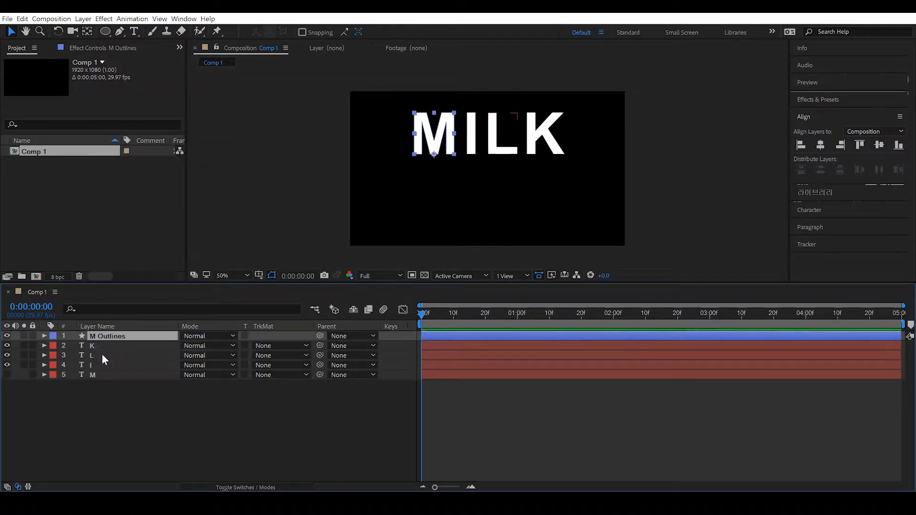
{"action": "left_click", "coordinate": [98, 364]}
{"action": "right_click", "coordinate": [100, 365]}
{"action": "left_click", "coordinate": [125, 352]}
{"action": "left_click", "coordinate": [99, 365]}
{"action": "right_click", "coordinate": [98, 365]}
{"action": "left_click", "coordinate": [132, 352]}
{"action": "left_click", "coordinate": [98, 364]}
{"action": "right_click", "coordinate": [98, 365]}
{"action": "left_click", "coordinate": [128, 352]}
{"action": "left_click_drag", "start_coordinate": [111, 426], "coordinate": [100, 377]}
{"action": "key", "text": "Delete"}
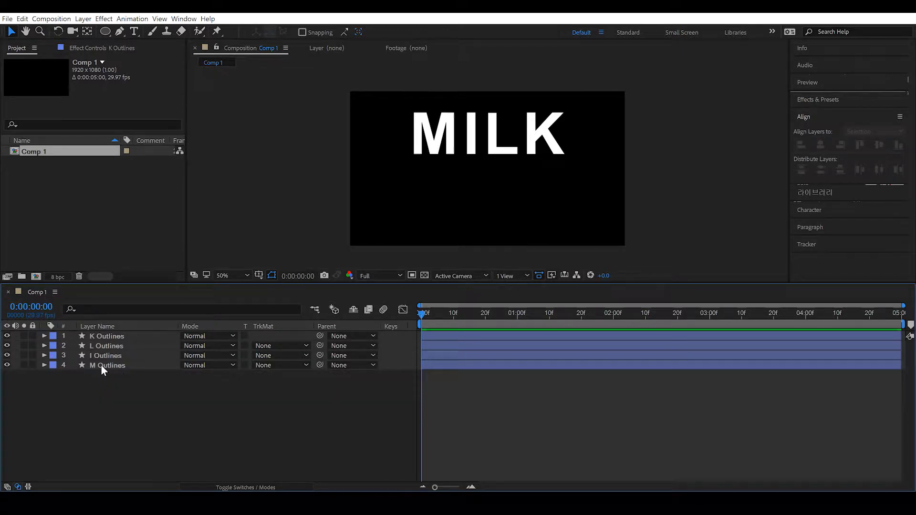
Keyframe the position of all four outline layers at 0:00:00:00 and lower the letters to Y 1036 at 0:00:01:20.
{"action": "left_click", "coordinate": [101, 365]}
{"action": "left_click", "coordinate": [106, 337], "text": "shift"}
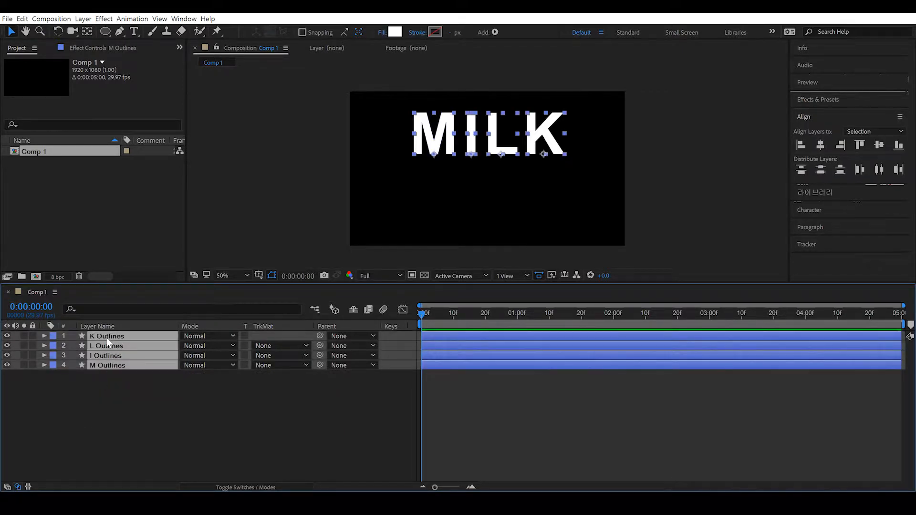
{"action": "key", "text": "p"}
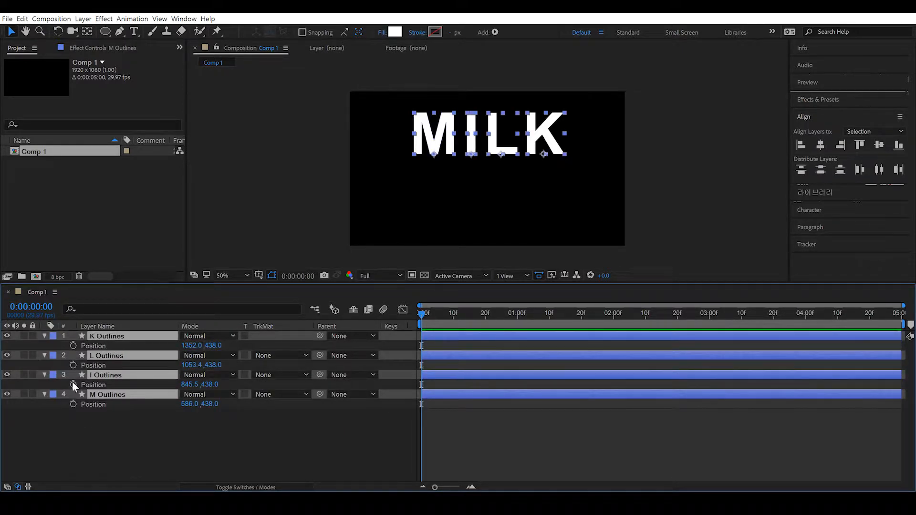
{"action": "left_click", "coordinate": [73, 345]}
{"action": "left_click_drag", "start_coordinate": [533, 313], "coordinate": [581, 315]}
{"action": "left_click_drag", "start_coordinate": [530, 108], "coordinate": [546, 220]}
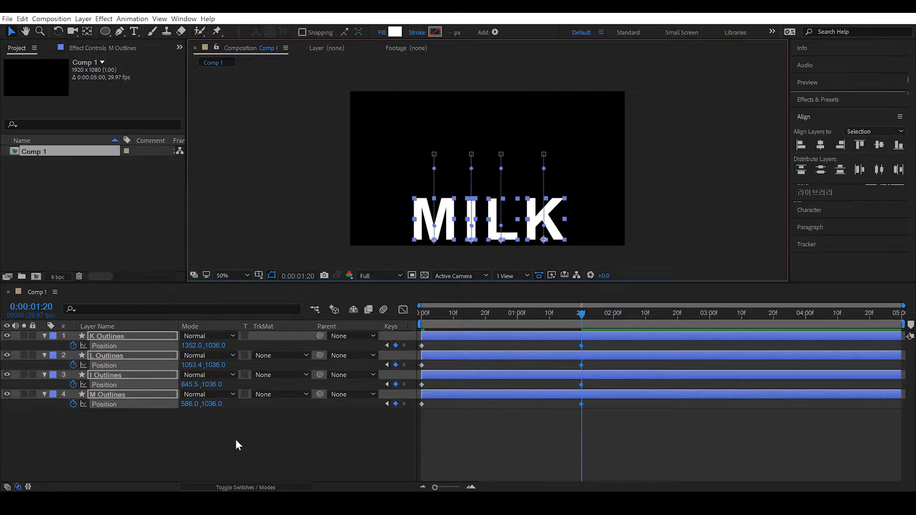
Add rotation keyframes to the four letters, with end rotations of +20° for K, +40° for L, -15° for I and -31° for M.
{"action": "key", "text": "shift+r"}
{"action": "left_click", "coordinate": [73, 356]}
{"action": "left_click", "coordinate": [191, 462]}
{"action": "left_click_drag", "start_coordinate": [197, 355], "coordinate": [234, 391]}
{"action": "left_click_drag", "start_coordinate": [200, 414], "coordinate": [188, 443]}
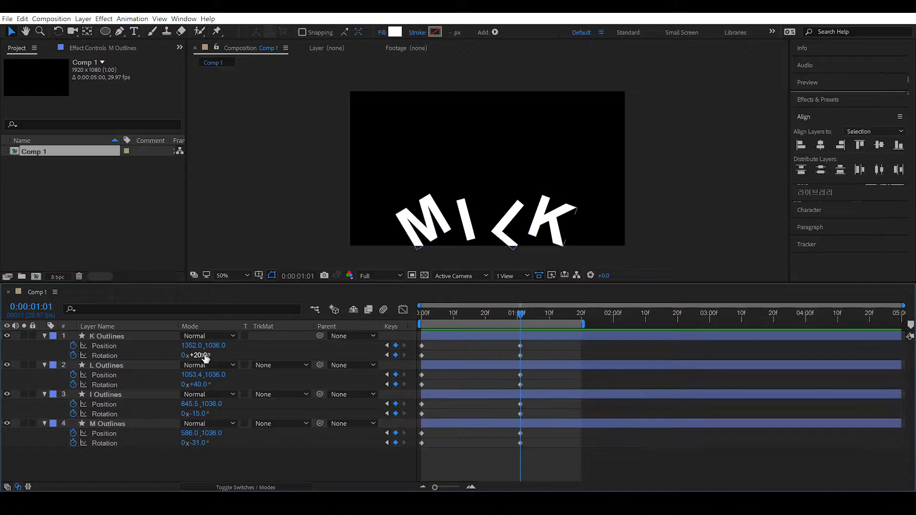
Adjust the end rotations so K and I lean clockwise while L and M lean counter-clockwise, and preview the motion.
{"action": "left_click_drag", "start_coordinate": [204, 355], "coordinate": [208, 384]}
{"action": "left_click_drag", "start_coordinate": [200, 413], "coordinate": [207, 442]}
{"action": "left_click_drag", "start_coordinate": [202, 414], "coordinate": [239, 420]}
{"action": "left_click_drag", "start_coordinate": [199, 384], "coordinate": [161, 391]}
{"action": "left_click_drag", "start_coordinate": [200, 443], "coordinate": [190, 443]}
{"action": "left_click_drag", "start_coordinate": [198, 355], "coordinate": [165, 361]}
{"action": "left_click_drag", "start_coordinate": [196, 355], "coordinate": [216, 373]}
{"action": "key", "text": "space"}
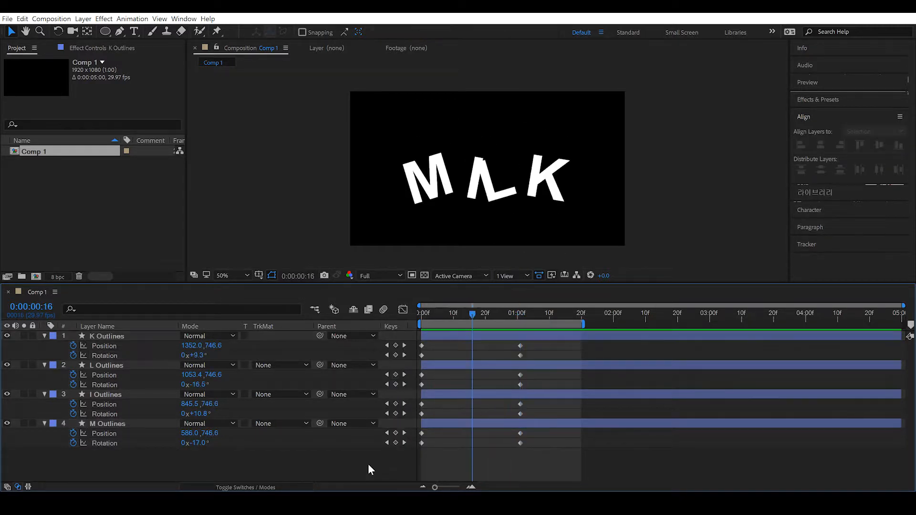
Draw a red rectangle wider than the frame over its lower part and rename the new layer matte.
{"action": "left_click_drag", "start_coordinate": [104, 33], "coordinate": [136, 32]}
{"action": "left_click_drag", "start_coordinate": [329, 191], "coordinate": [647, 255]}
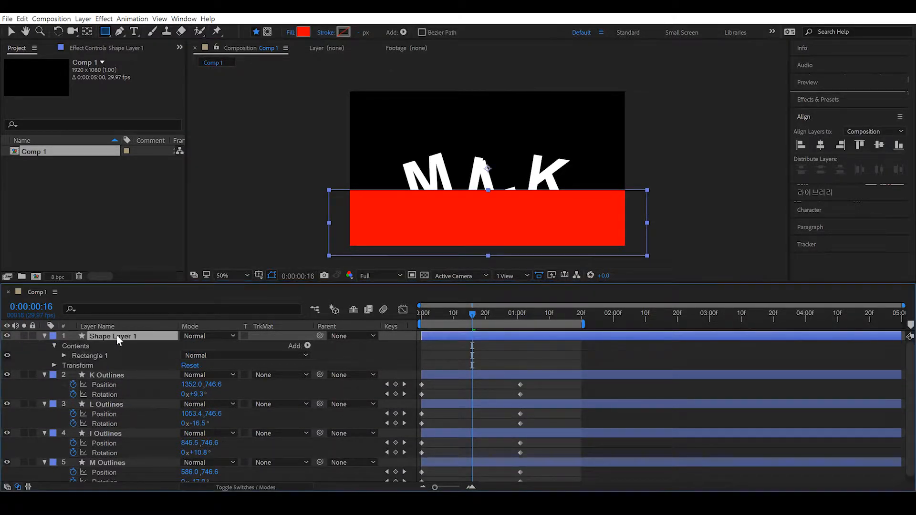
{"action": "key", "text": "Return"}
{"action": "type", "text": "matte"}
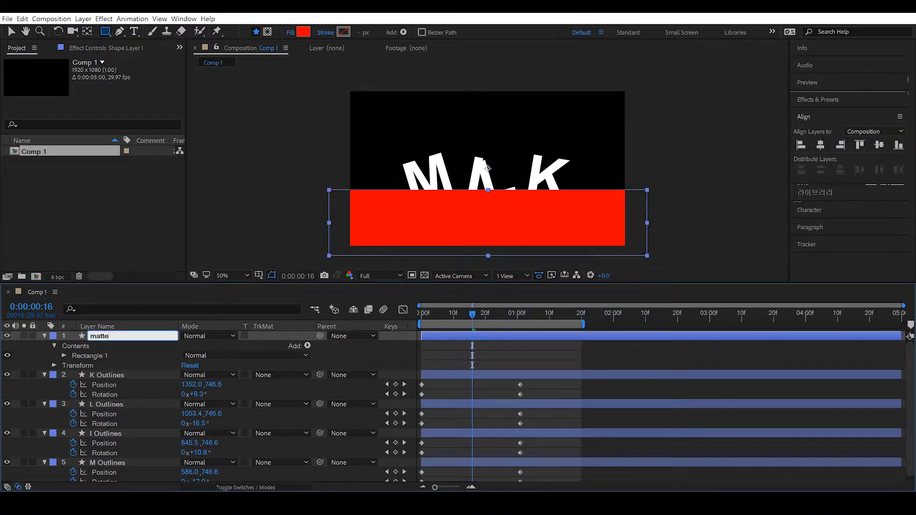
{"action": "key", "text": "Return"}
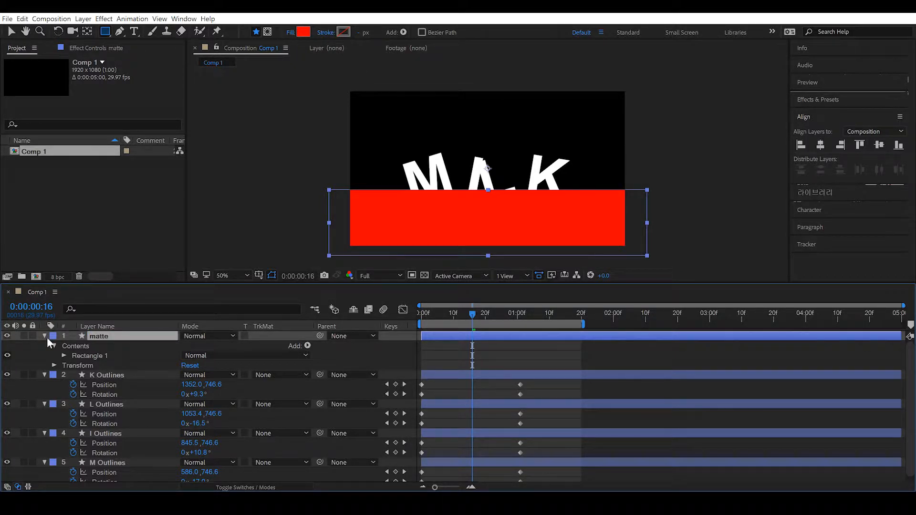
Collapse the expanded properties of all layers and clear the layer selection.
{"action": "key", "text": "ctrl+a"}
{"action": "key", "text": "u"}
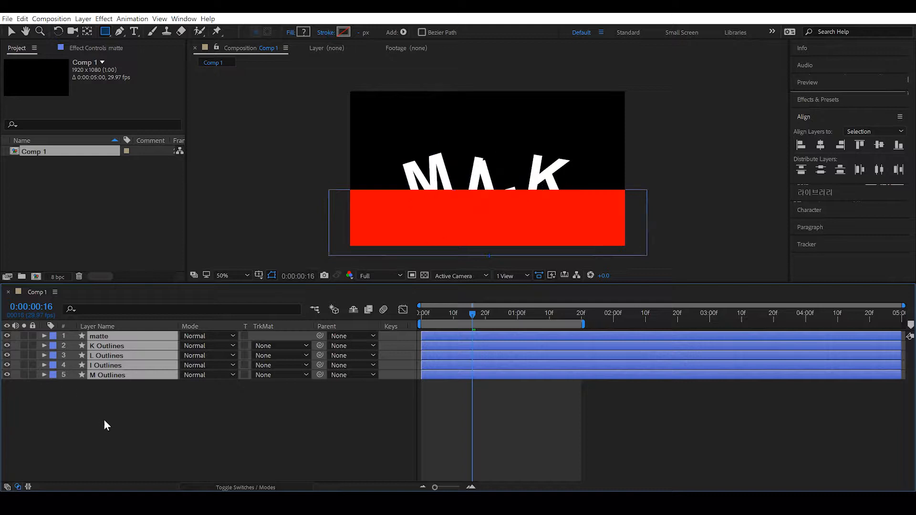
{"action": "left_click", "coordinate": [104, 419]}
Search the effects for matte and apply Set Matte to the K Outlines layer.
{"action": "left_click", "coordinate": [109, 347]}
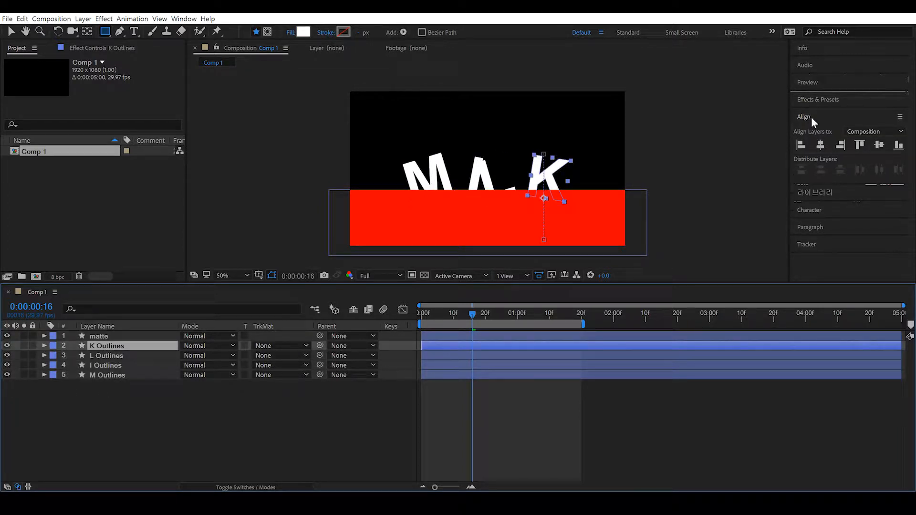
{"action": "left_click", "coordinate": [817, 99]}
{"action": "left_click", "coordinate": [825, 115]}
{"action": "type", "text": "matte"}
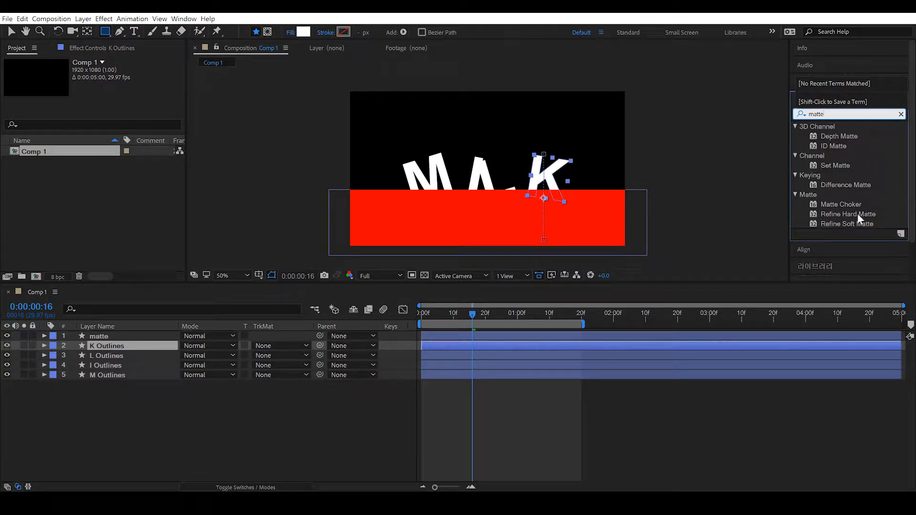
{"action": "left_click", "coordinate": [832, 166]}
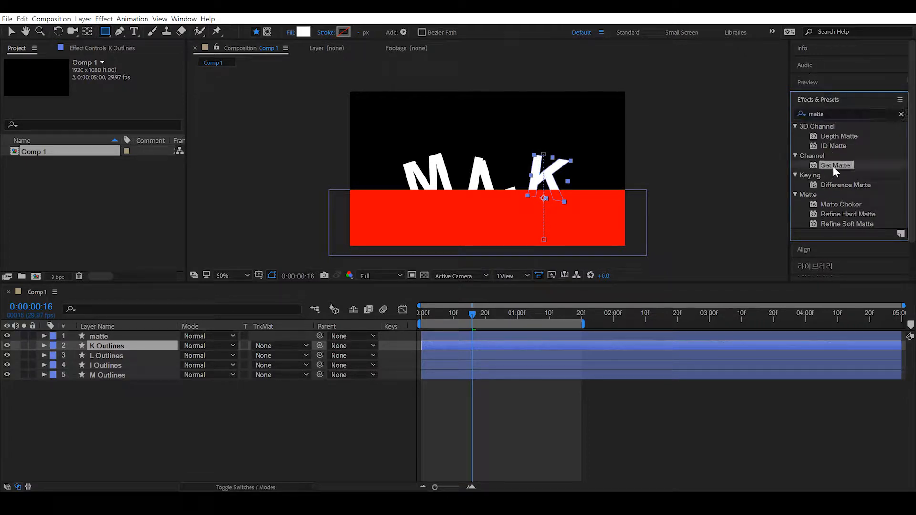
{"action": "left_click_drag", "start_coordinate": [839, 164], "coordinate": [135, 344]}
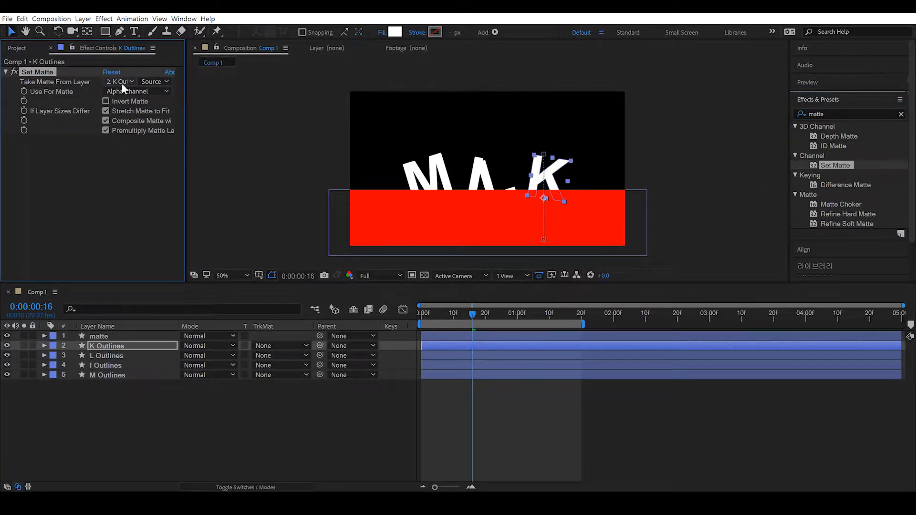
Set the K's Set Matte effect to take the matte layer with Invert Matte enabled, and hide the matte layer.
{"action": "left_click", "coordinate": [125, 83]}
{"action": "left_click", "coordinate": [129, 106]}
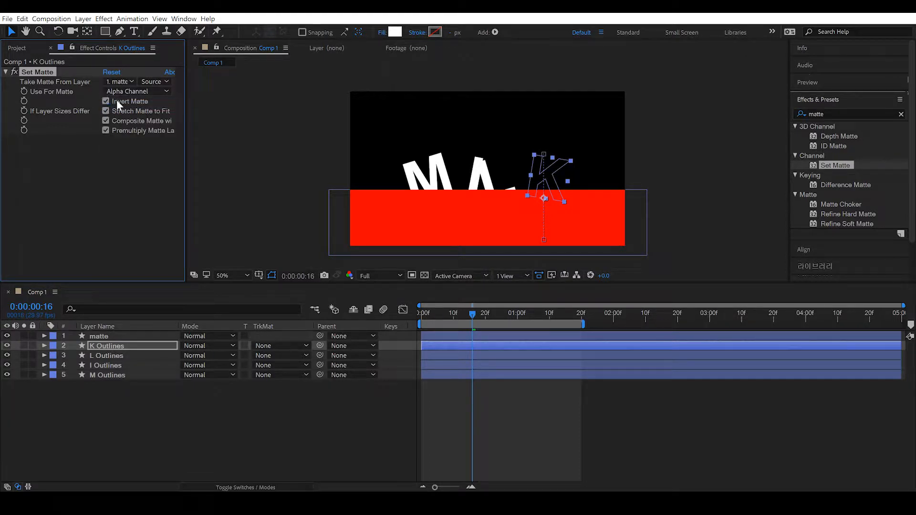
{"action": "left_click", "coordinate": [7, 337]}
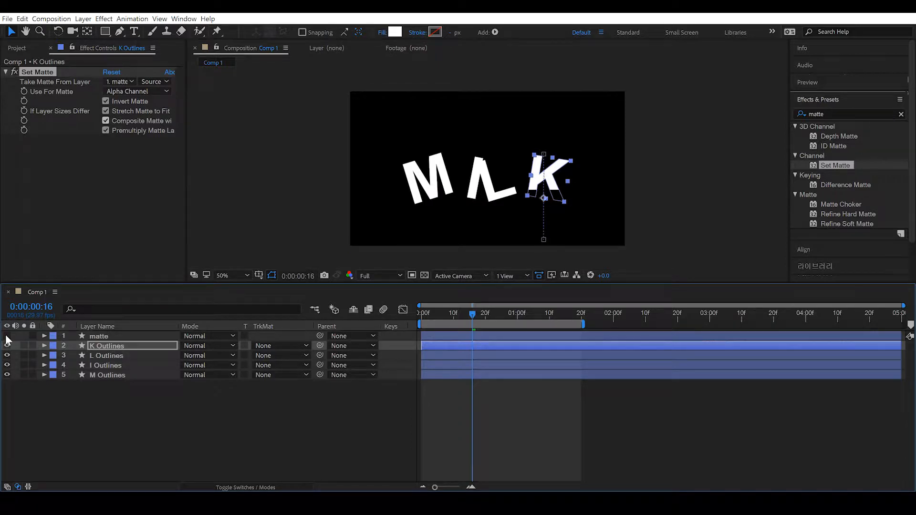
{"action": "left_click", "coordinate": [105, 391]}
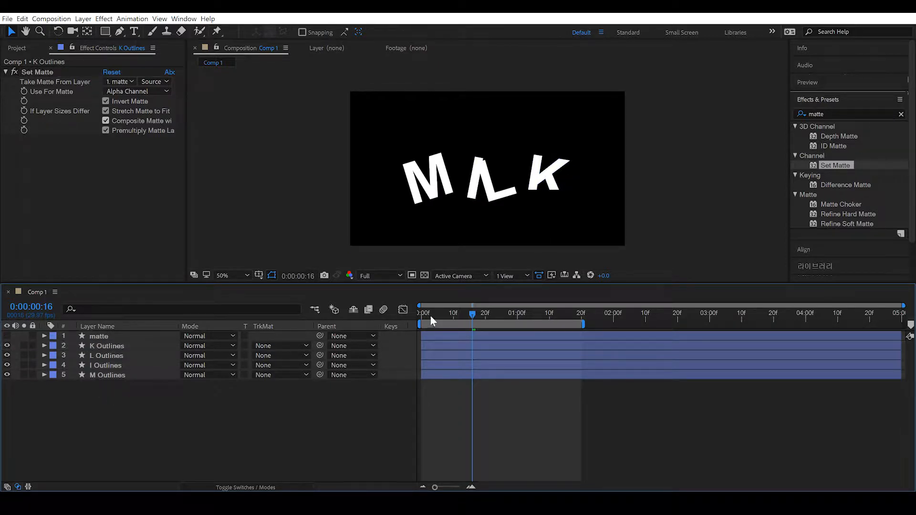
Copy the Set Matte effect from K Outlines to the L, I and M Outlines layers.
{"action": "left_click", "coordinate": [136, 348]}
{"action": "left_click", "coordinate": [43, 72]}
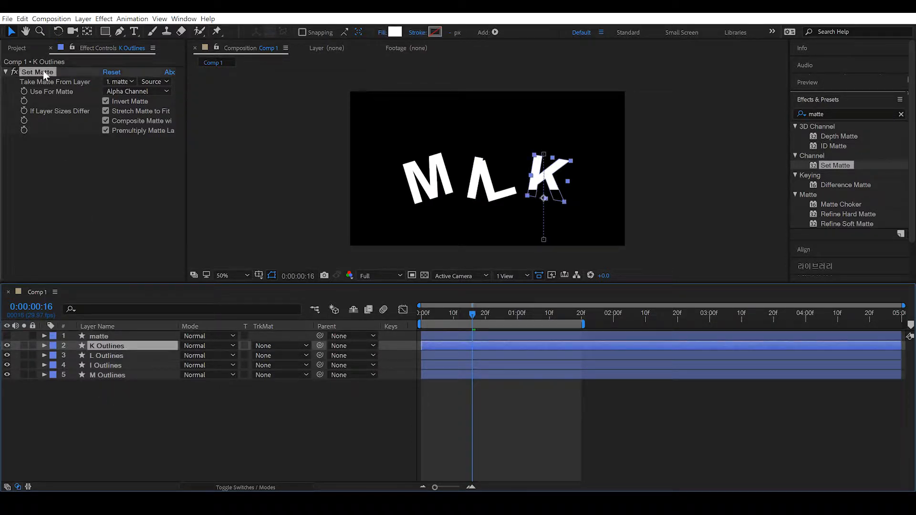
{"action": "left_click", "coordinate": [108, 358]}
{"action": "left_click", "coordinate": [110, 375], "text": "shift"}
{"action": "key", "text": "ctrl+v"}
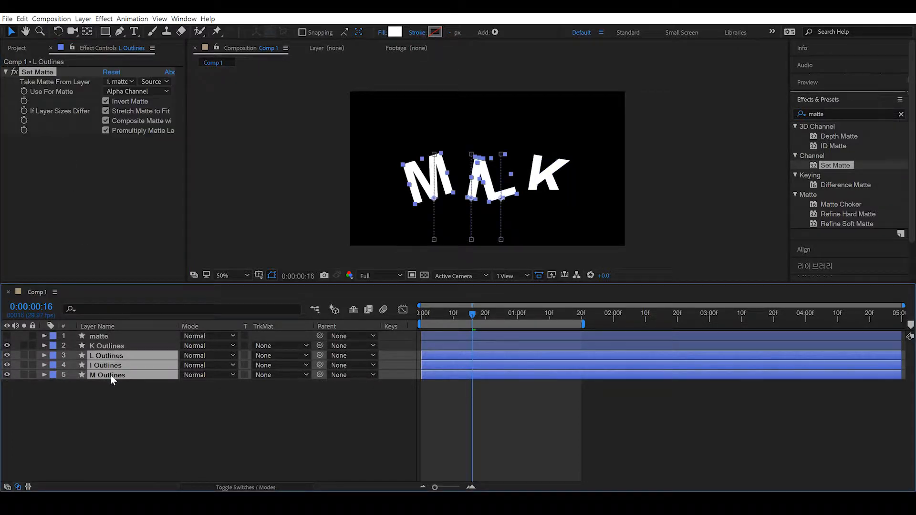
{"action": "left_click", "coordinate": [102, 389]}
Move the matte layer below all the letter layers and make it visible at the first frame.
{"action": "left_click_drag", "start_coordinate": [89, 339], "coordinate": [103, 384]}
{"action": "left_click_drag", "start_coordinate": [474, 313], "coordinate": [439, 312]}
{"action": "key", "text": "Home"}
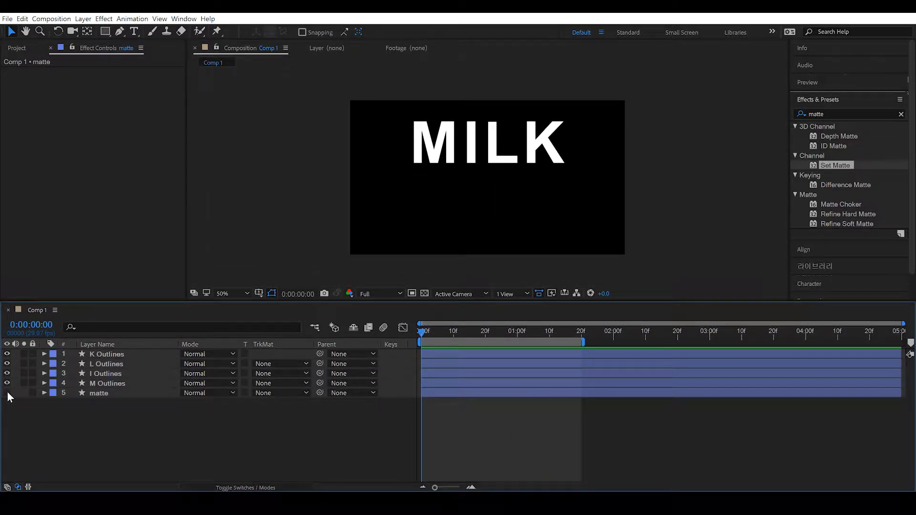
{"action": "left_click", "coordinate": [7, 391]}
Draw a closed, flat wavy shape with the Pen tool along the red rectangle's upper edge, slightly wider than the word MILK.
{"action": "key", "text": "period"}
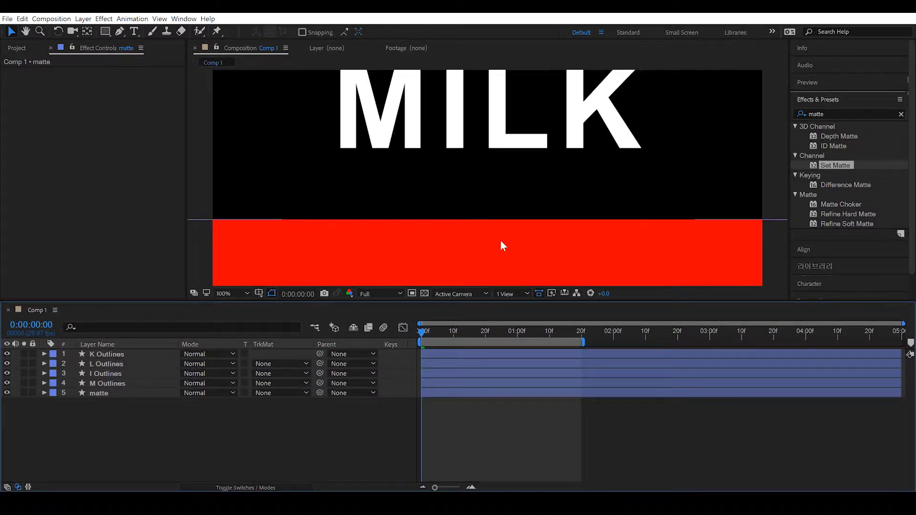
{"action": "left_click", "coordinate": [120, 32]}
{"action": "left_click", "coordinate": [306, 209]}
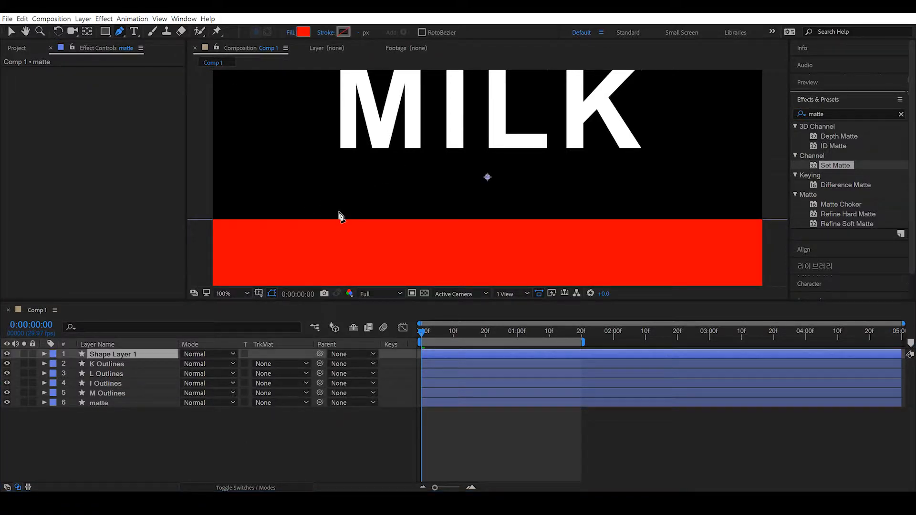
{"action": "left_click_drag", "start_coordinate": [411, 209], "coordinate": [424, 210]}
{"action": "left_click_drag", "start_coordinate": [526, 202], "coordinate": [534, 201]}
{"action": "left_click", "coordinate": [536, 201]}
{"action": "left_click_drag", "start_coordinate": [612, 210], "coordinate": [683, 224]}
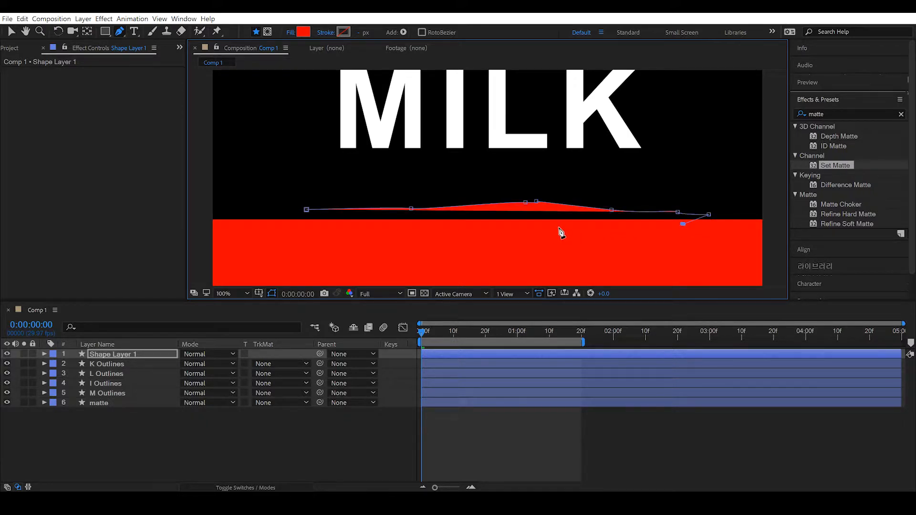
{"action": "left_click_drag", "start_coordinate": [555, 229], "coordinate": [518, 229]}
{"action": "left_click_drag", "start_coordinate": [422, 227], "coordinate": [380, 226]}
{"action": "left_click_drag", "start_coordinate": [297, 227], "coordinate": [280, 218]}
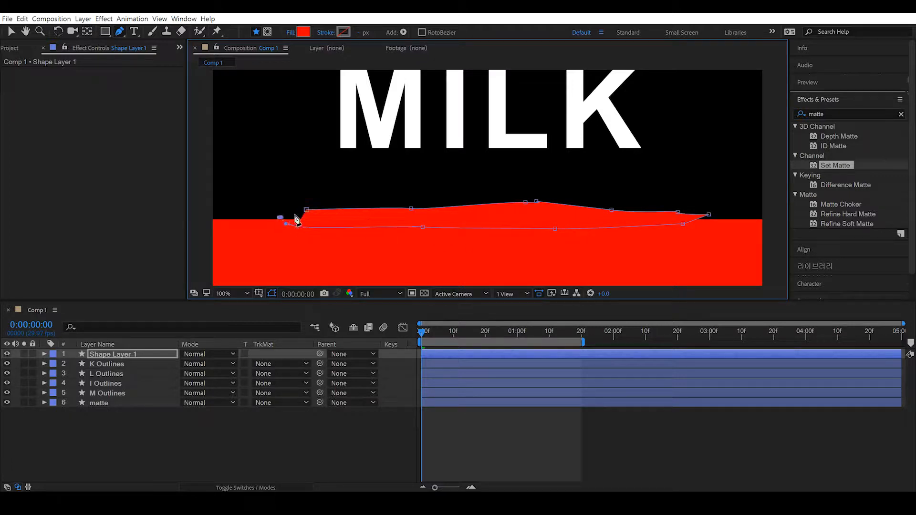
{"action": "left_click", "coordinate": [306, 211]}
Set the wavy shape's fill colour to ffffff, and hide and lock the matte layer.
{"action": "left_click", "coordinate": [303, 32]}
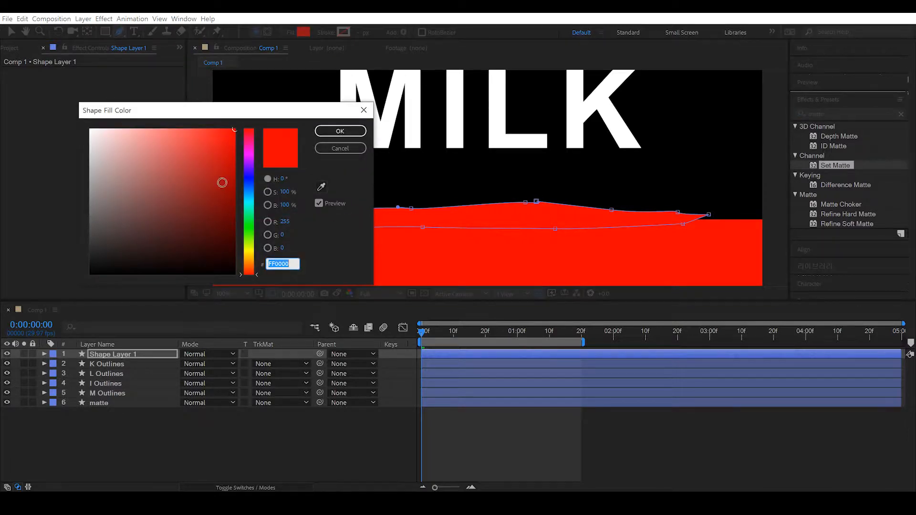
{"action": "type", "text": "ffffff"}
{"action": "key", "text": "Return"}
{"action": "left_click", "coordinate": [12, 32]}
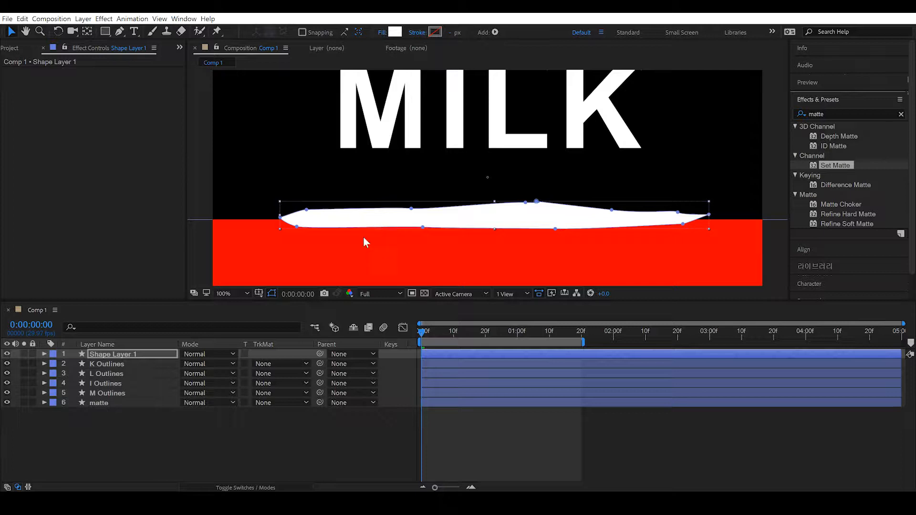
{"action": "left_click", "coordinate": [6, 403]}
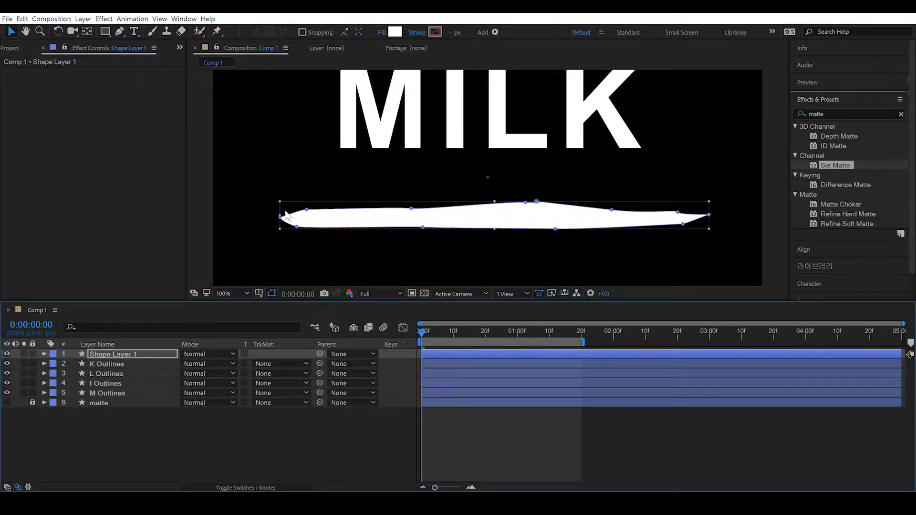
Select the white shape's path and reposition its vertices to even out the wavy outline.
{"action": "left_click", "coordinate": [44, 354]}
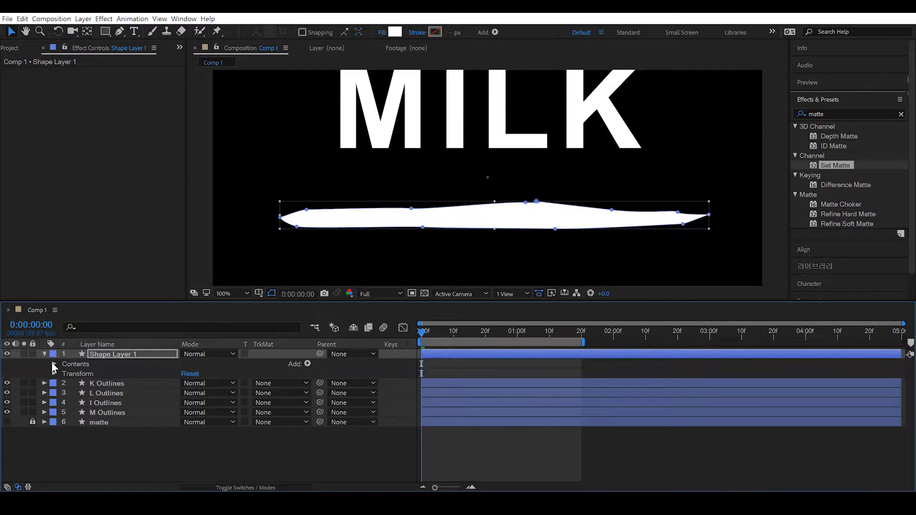
{"action": "left_click", "coordinate": [54, 364]}
{"action": "left_click", "coordinate": [64, 373]}
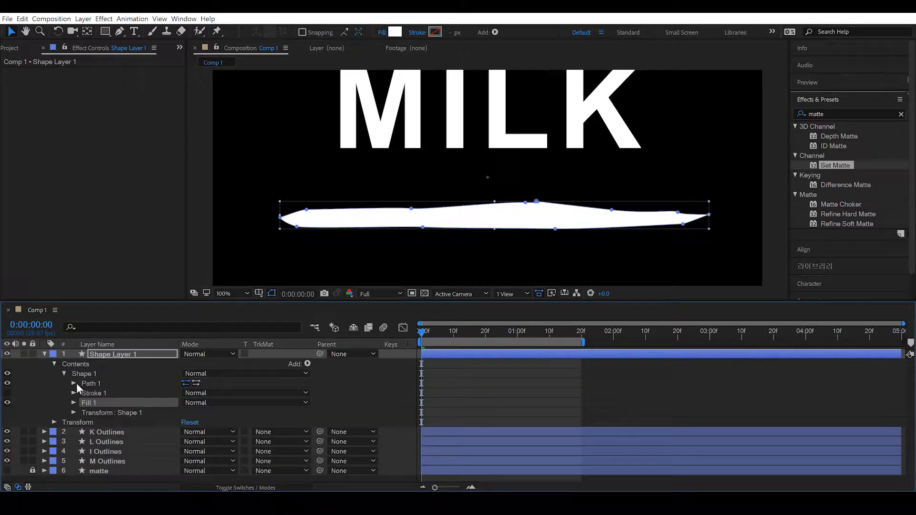
{"action": "left_click", "coordinate": [73, 383]}
{"action": "left_click", "coordinate": [106, 392]}
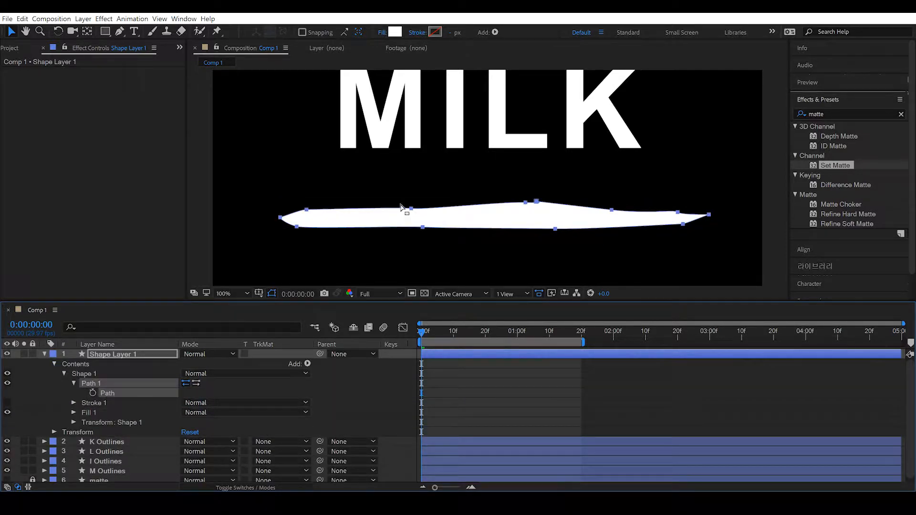
{"action": "left_click_drag", "start_coordinate": [299, 196], "coordinate": [278, 219]}
{"action": "left_click", "coordinate": [280, 217]}
{"action": "left_click_drag", "start_coordinate": [423, 228], "coordinate": [417, 229]}
{"action": "left_click_drag", "start_coordinate": [440, 229], "coordinate": [419, 208]}
{"action": "left_click_drag", "start_coordinate": [536, 201], "coordinate": [563, 203]}
{"action": "left_click_drag", "start_coordinate": [611, 210], "coordinate": [619, 209]}
{"action": "left_click", "coordinate": [677, 212]}
{"action": "left_click_drag", "start_coordinate": [683, 224], "coordinate": [683, 227]}
Round the white shape's ends and raise its lower vertices to make it a thinner strip.
{"action": "left_click_drag", "start_coordinate": [120, 31], "coordinate": [149, 69]}
{"action": "mouse_move", "coordinate": [708, 215]}
{"action": "left_mouse_down"}
{"action": "mouse_move", "coordinate": [705, 222]}
{"action": "mouse_move", "coordinate": [710, 209]}
{"action": "left_mouse_up"}
{"action": "left_click_drag", "start_coordinate": [278, 219], "coordinate": [271, 224]}
{"action": "left_click", "coordinate": [13, 33]}
{"action": "left_click_drag", "start_coordinate": [417, 229], "coordinate": [419, 219]}
{"action": "left_click_drag", "start_coordinate": [555, 229], "coordinate": [559, 215]}
{"action": "left_click_drag", "start_coordinate": [525, 203], "coordinate": [525, 206]}
{"action": "left_click_drag", "start_coordinate": [559, 215], "coordinate": [598, 228]}
{"action": "left_click_drag", "start_coordinate": [681, 226], "coordinate": [680, 217]}
{"action": "left_click_drag", "start_coordinate": [296, 226], "coordinate": [299, 218]}
{"action": "left_click", "coordinate": [363, 403]}
{"action": "scroll", "coordinate": [491, 234], "scroll_direction": "down", "scroll_amount": 1}
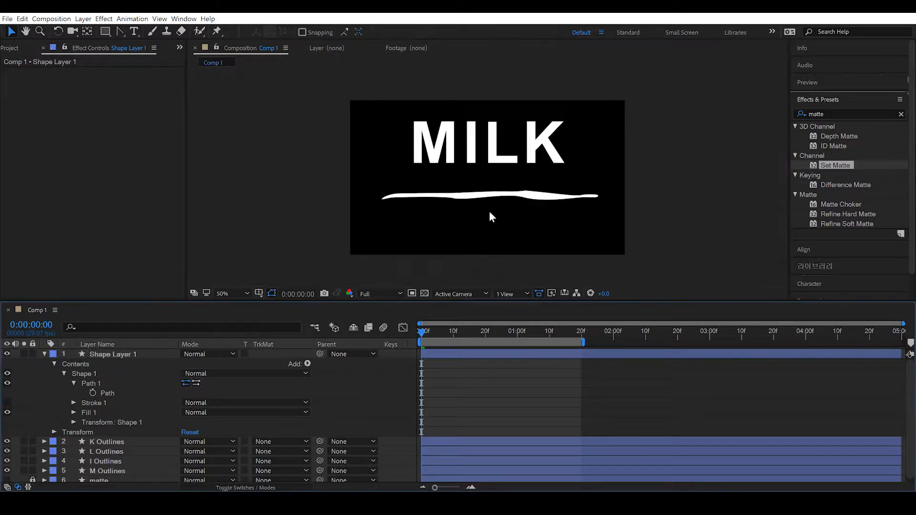
Smooth the remaining bumps and the ends of the white strip's path, and preview the letters sinking into it.
{"action": "scroll", "coordinate": [490, 234], "scroll_direction": "up", "scroll_amount": 1}
{"action": "left_click", "coordinate": [133, 393]}
{"action": "left_click", "coordinate": [119, 32]}
{"action": "left_click_drag", "start_coordinate": [563, 204], "coordinate": [622, 210]}
{"action": "key", "text": "v"}
{"action": "left_click_drag", "start_coordinate": [649, 214], "coordinate": [650, 210]}
{"action": "left_click", "coordinate": [419, 219]}
{"action": "left_click_drag", "start_coordinate": [447, 222], "coordinate": [446, 218]}
{"action": "left_click_drag", "start_coordinate": [522, 207], "coordinate": [520, 211]}
{"action": "left_click_drag", "start_coordinate": [278, 219], "coordinate": [276, 222]}
{"action": "left_click", "coordinate": [482, 410]}
{"action": "key", "text": "space"}
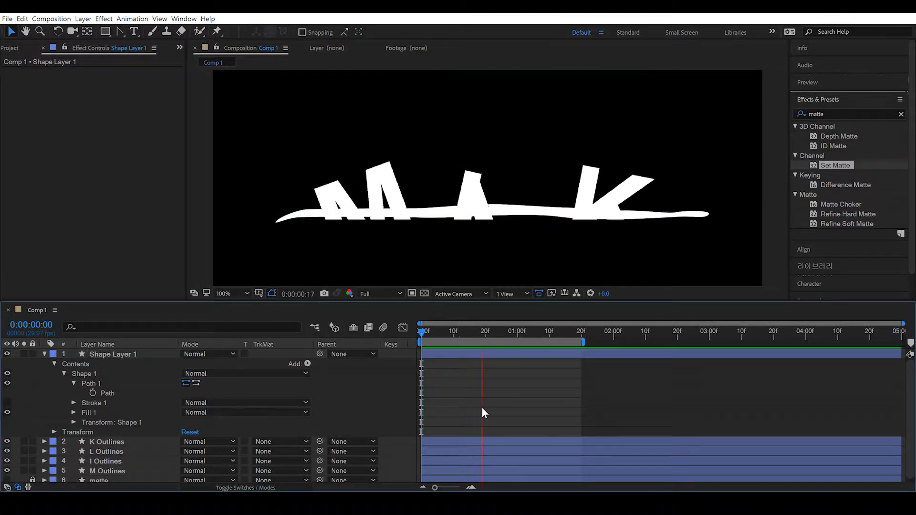
Show the matte, lower the white strip onto the matte's upper edge, hide the matte again, and preview the sinking letters.
{"action": "left_click", "coordinate": [457, 353]}
{"action": "scroll", "coordinate": [34, 471], "scroll_direction": "down", "scroll_amount": 1}
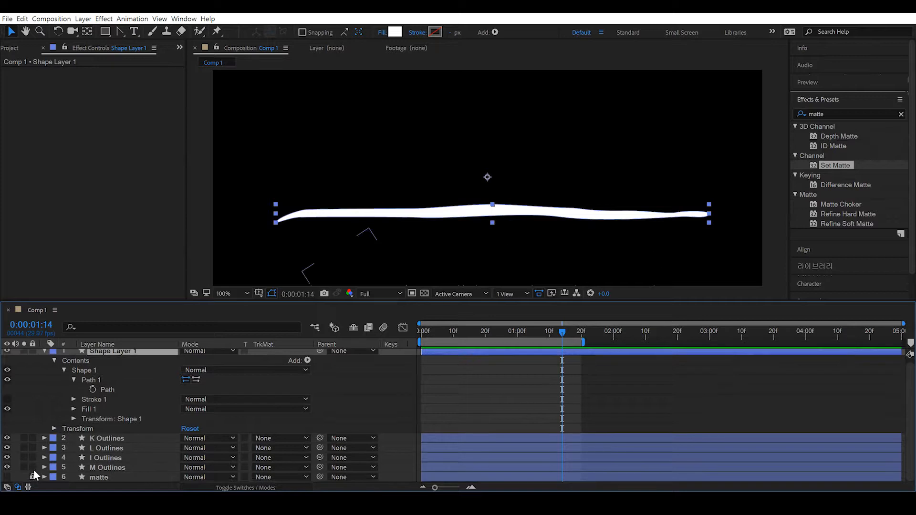
{"action": "left_click", "coordinate": [7, 477]}
{"action": "left_click_drag", "start_coordinate": [529, 203], "coordinate": [531, 217]}
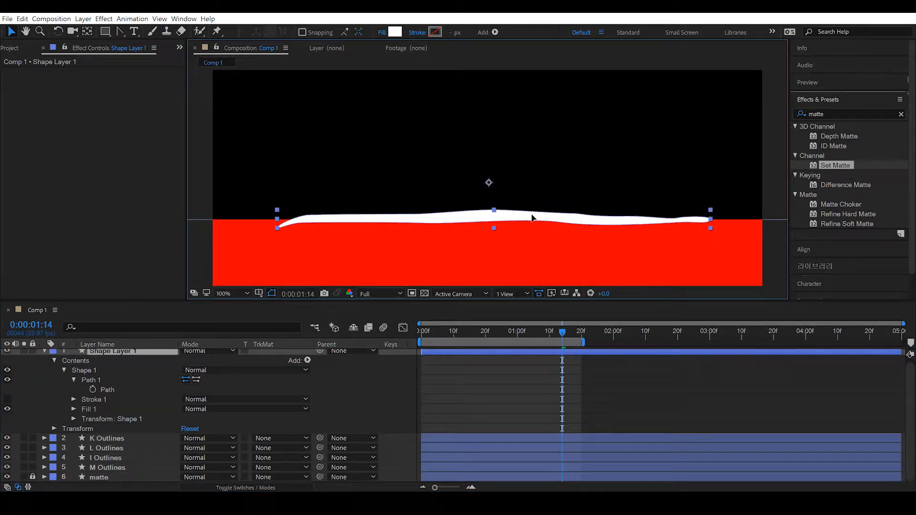
{"action": "left_click", "coordinate": [7, 477]}
{"action": "left_click_drag", "start_coordinate": [562, 330], "coordinate": [420, 334]}
{"action": "key", "text": "comma"}
{"action": "key", "text": "comma"}
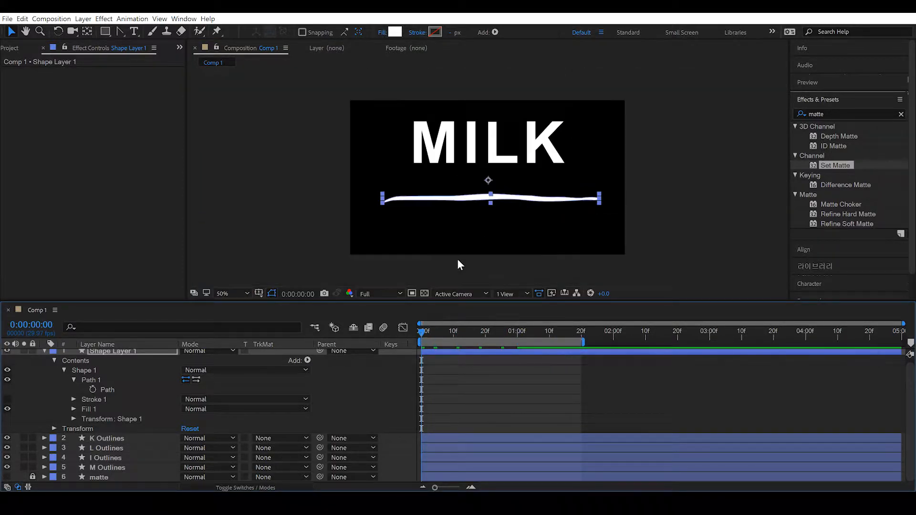
{"action": "left_click", "coordinate": [545, 400]}
{"action": "key", "text": "space"}
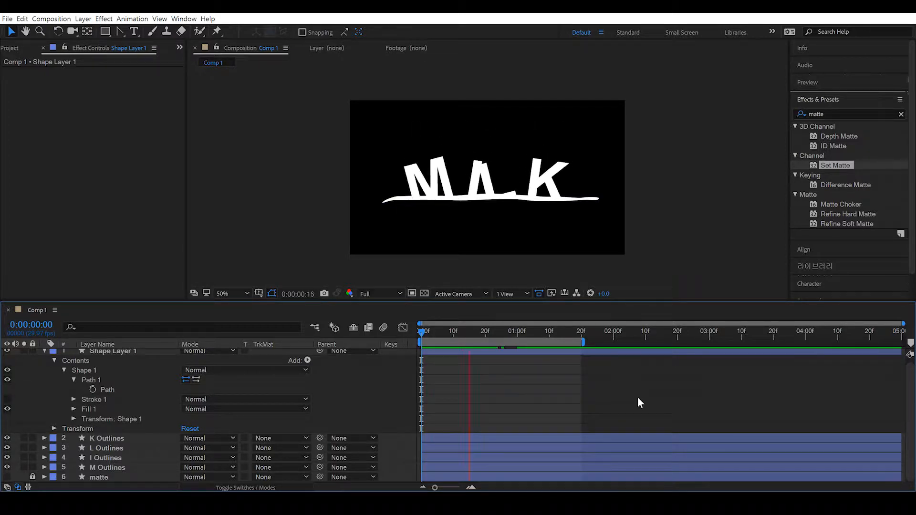
{"action": "mouse_move", "coordinate": [475, 332]}
{"action": "left_mouse_down"}
{"action": "mouse_move", "coordinate": [414, 331]}
{"action": "mouse_move", "coordinate": [467, 333]}
{"action": "left_mouse_up"}
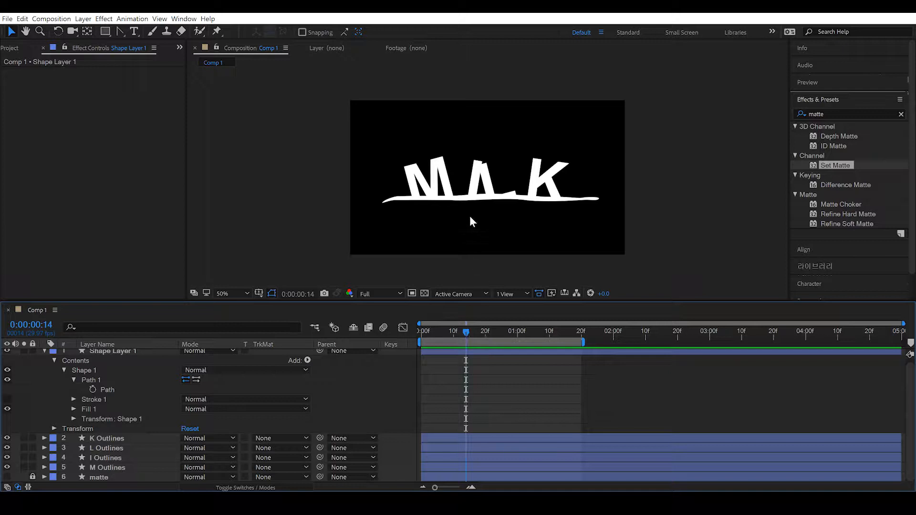
Collapse Shape Layer 1's properties and add a new adjustment layer above all layers.
{"action": "key", "text": "slash"}
{"action": "scroll", "coordinate": [55, 361], "scroll_direction": "up", "scroll_amount": 1}
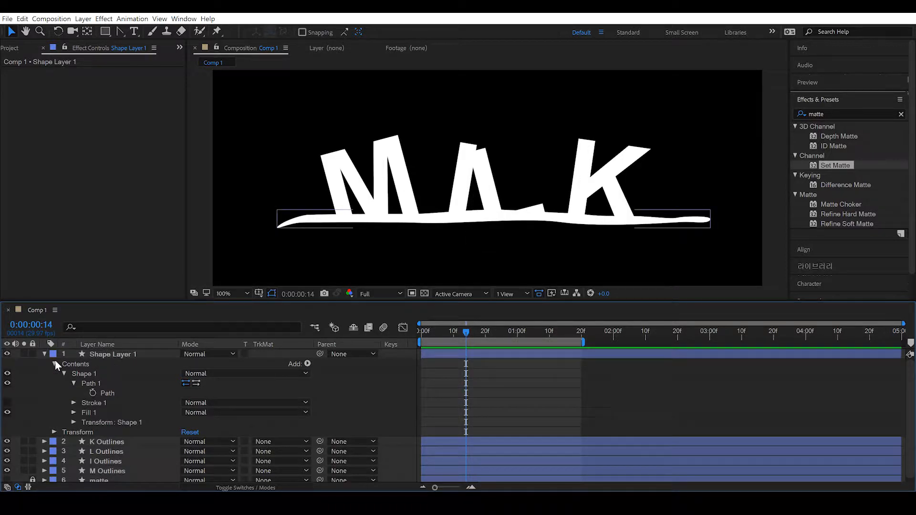
{"action": "left_click", "coordinate": [44, 354]}
{"action": "left_click", "coordinate": [110, 353]}
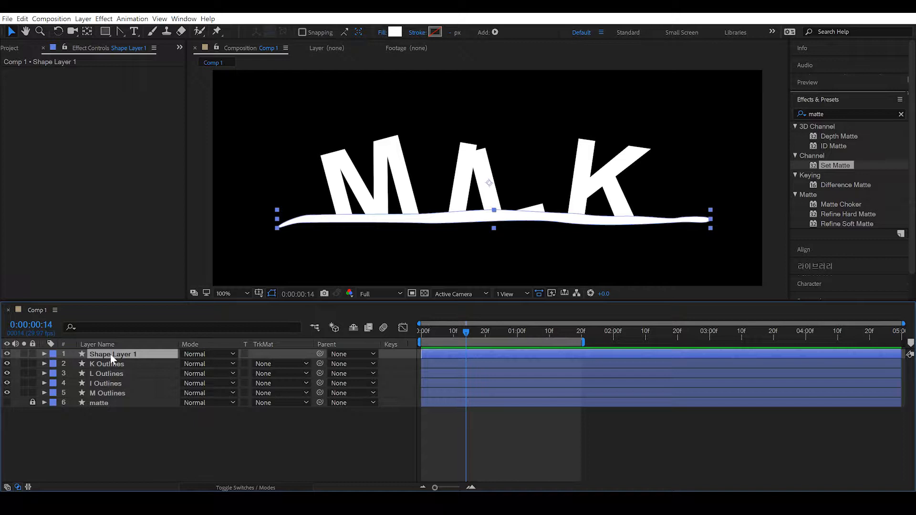
{"action": "left_click", "coordinate": [124, 418]}
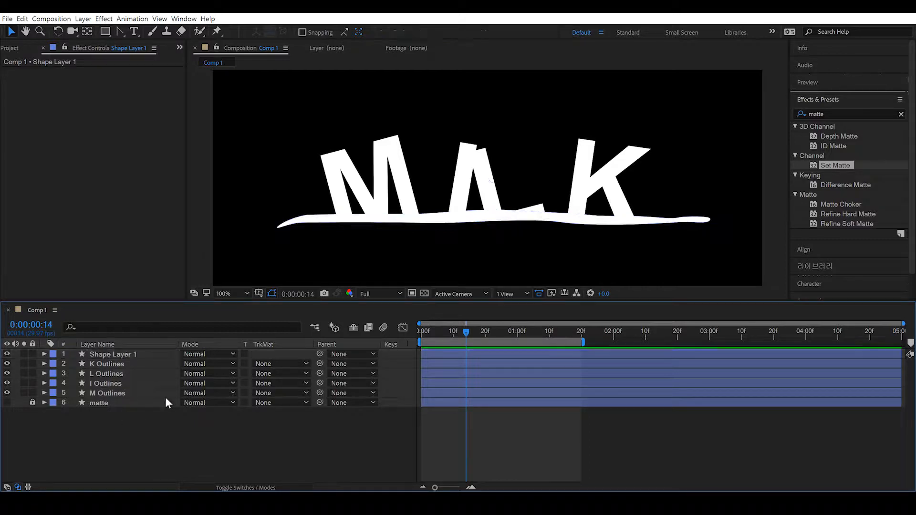
{"action": "left_click", "coordinate": [82, 19]}
{"action": "mouse_move", "coordinate": [109, 30]}
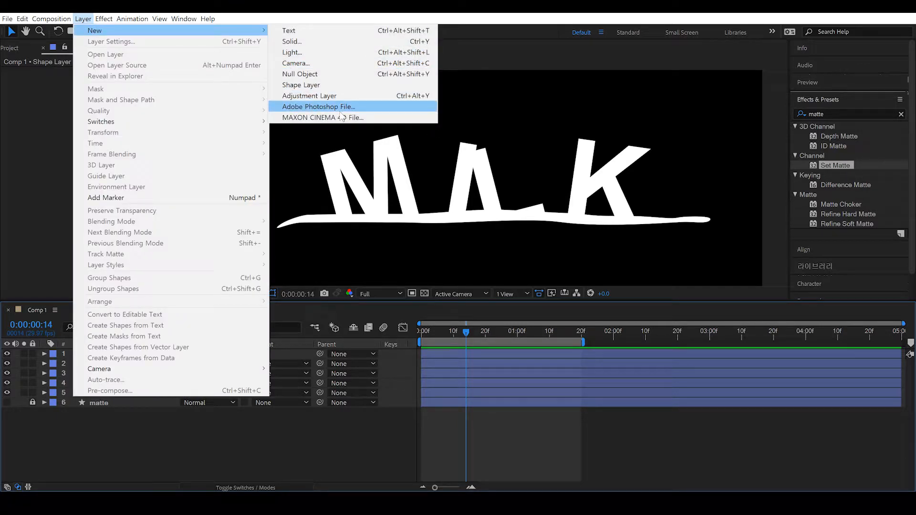
{"action": "left_click", "coordinate": [309, 96]}
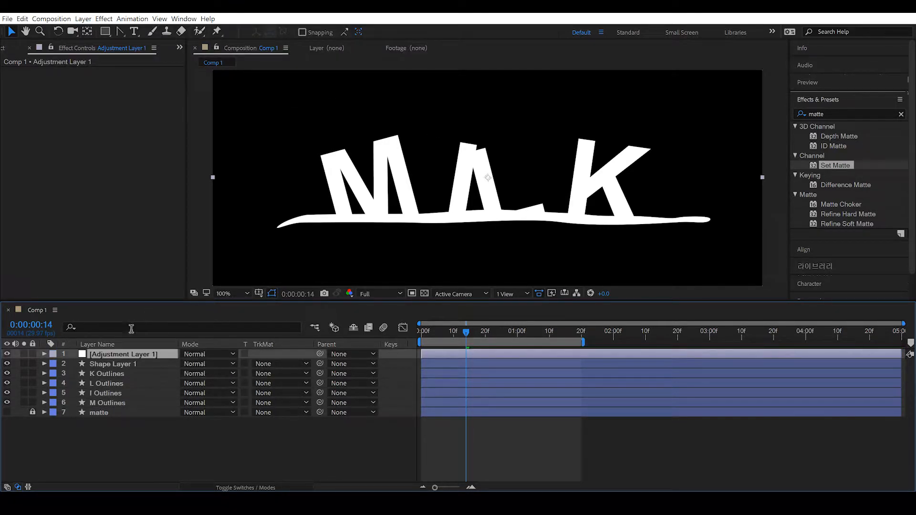
Search the effects for "rough" and apply Roughen Edges to the adjustment layer.
{"action": "left_click", "coordinate": [901, 114]}
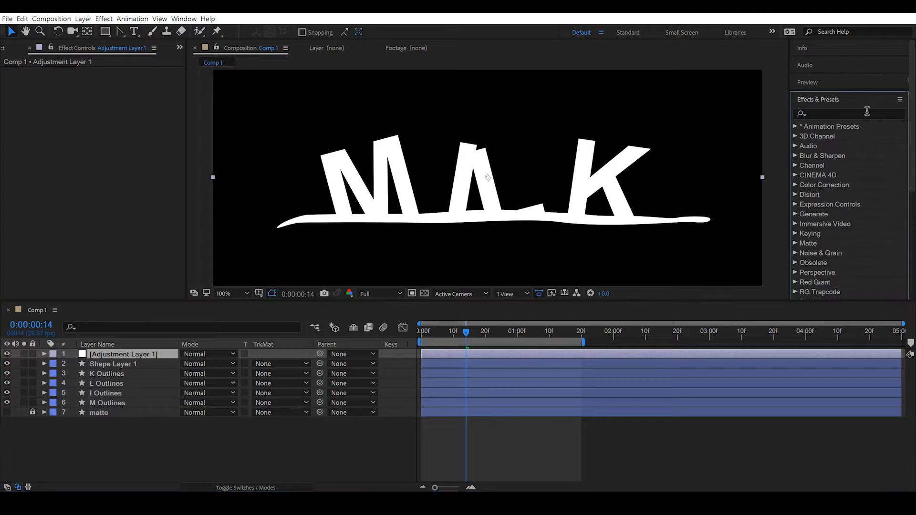
{"action": "left_click", "coordinate": [860, 114]}
{"action": "type", "text": "rou"}
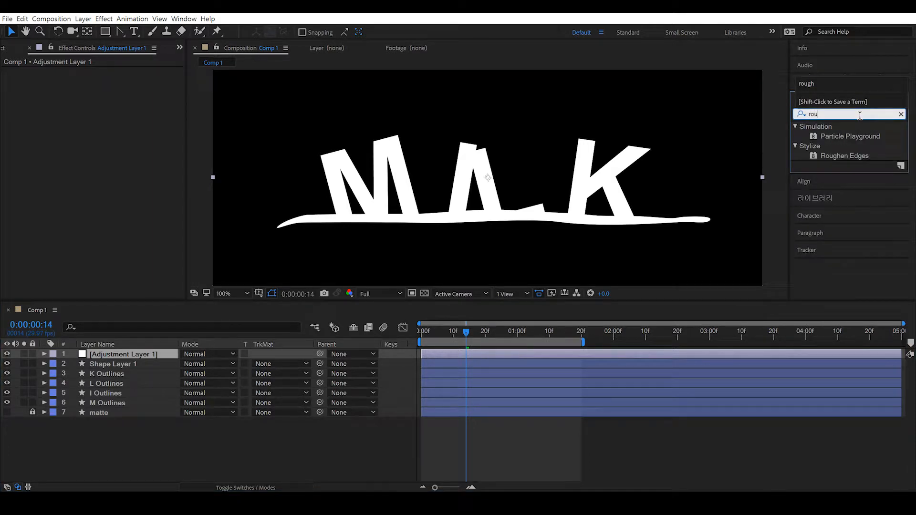
{"action": "type", "text": "gh"}
{"action": "left_click_drag", "start_coordinate": [848, 139], "coordinate": [538, 353]}
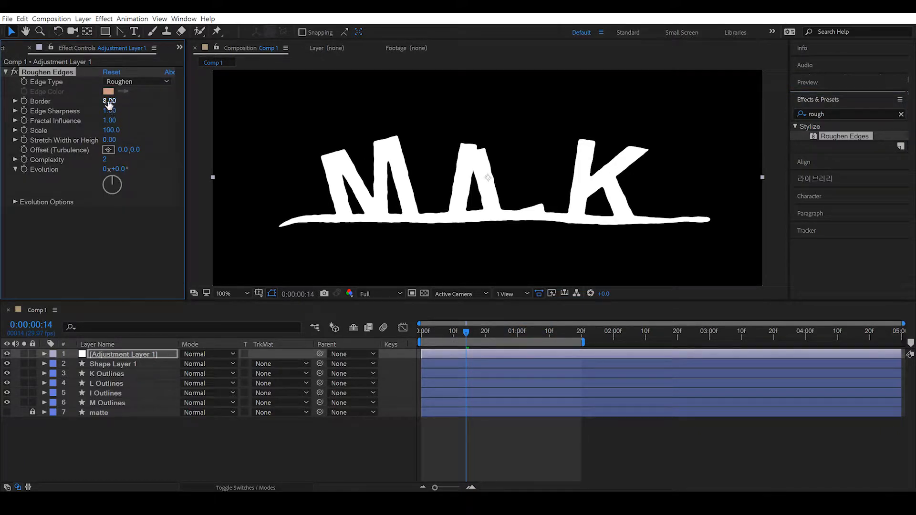
Set Roughen Edges' Fractal Influence to 0 and Border to 20.40, and preview the letters merging with the strip.
{"action": "left_click_drag", "start_coordinate": [146, 106], "coordinate": [161, 114]}
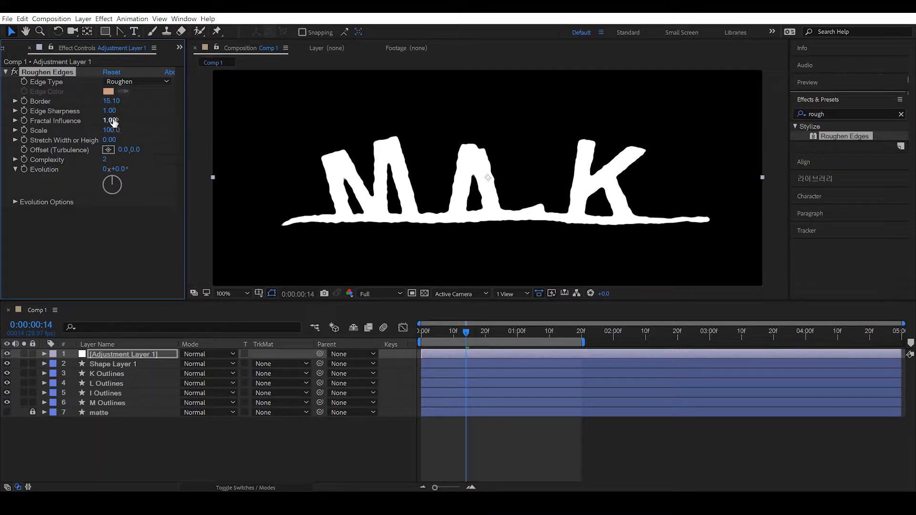
{"action": "left_click_drag", "start_coordinate": [114, 121], "coordinate": [54, 120]}
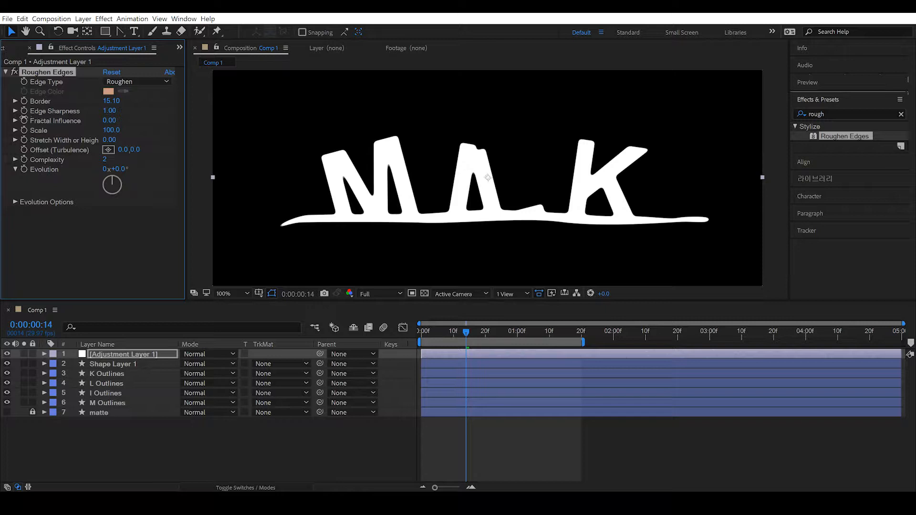
{"action": "left_click_drag", "start_coordinate": [139, 100], "coordinate": [138, 106]}
{"action": "left_click_drag", "start_coordinate": [454, 336], "coordinate": [396, 330]}
{"action": "key", "text": "space"}
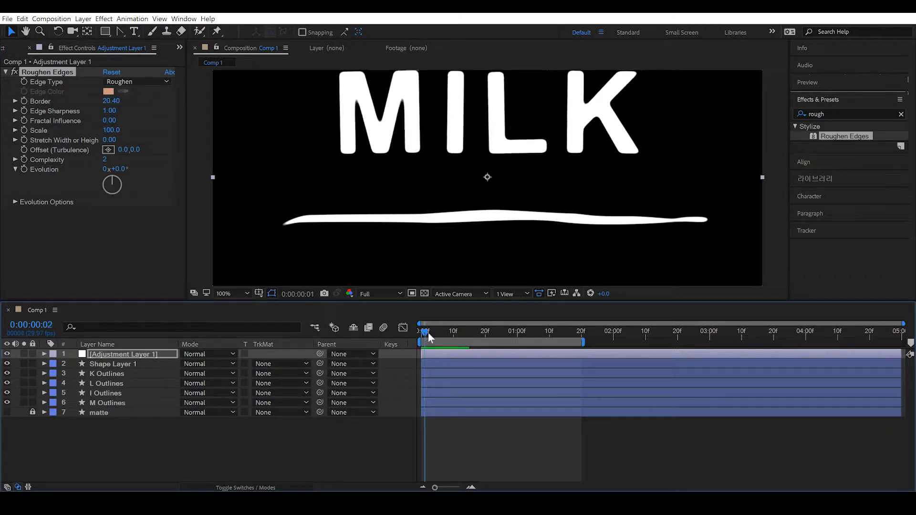
{"action": "left_click_drag", "start_coordinate": [504, 349], "coordinate": [482, 349]}
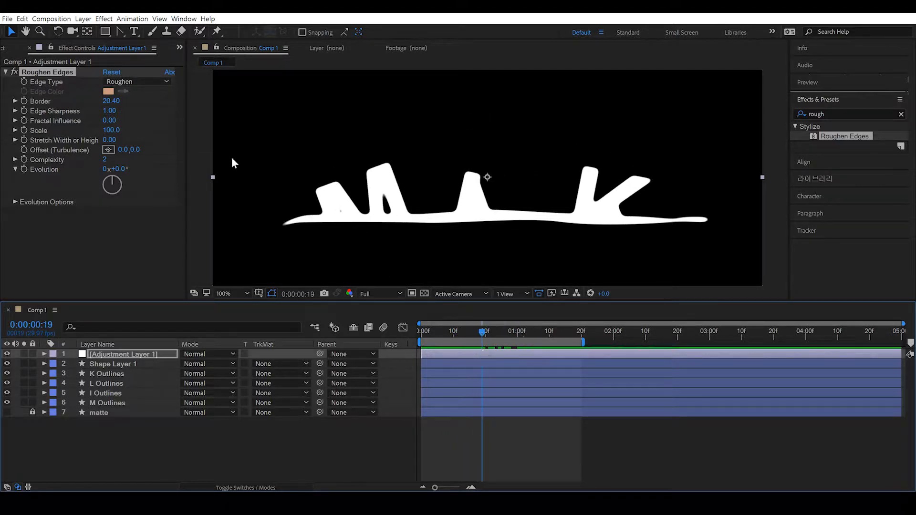
Raise the Roughen Edges Border to 29.00, and try a higher Edge Sharpness before returning it to 1.00.
{"action": "left_click_drag", "start_coordinate": [113, 102], "coordinate": [170, 117]}
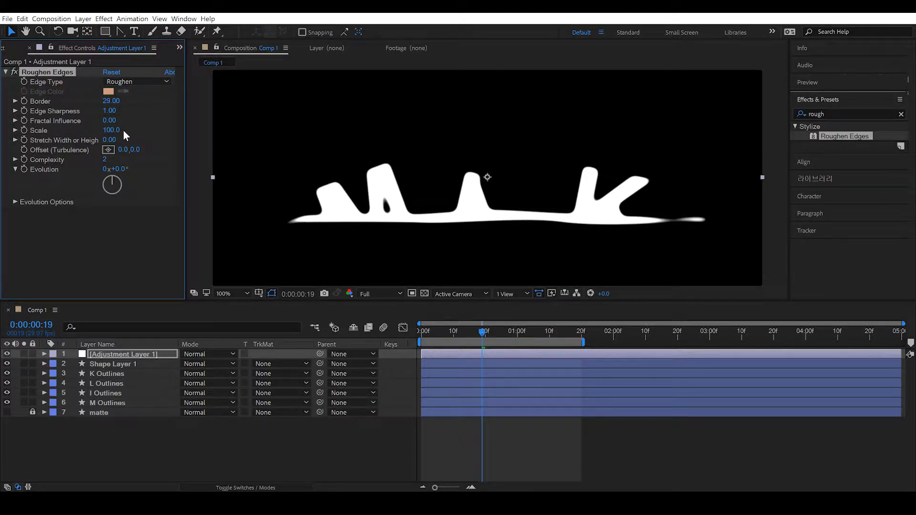
{"action": "left_click_drag", "start_coordinate": [132, 111], "coordinate": [363, 148]}
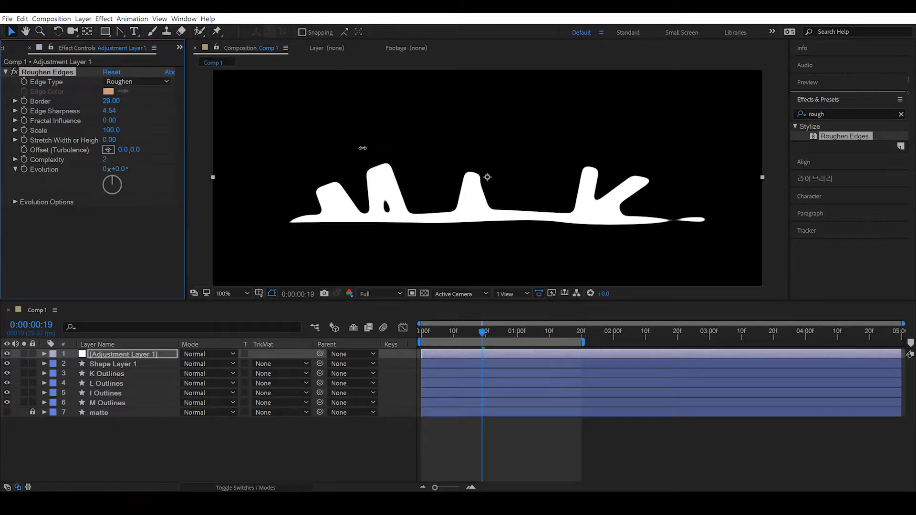
{"action": "left_click_drag", "start_coordinate": [242, 152], "coordinate": [152, 148]}
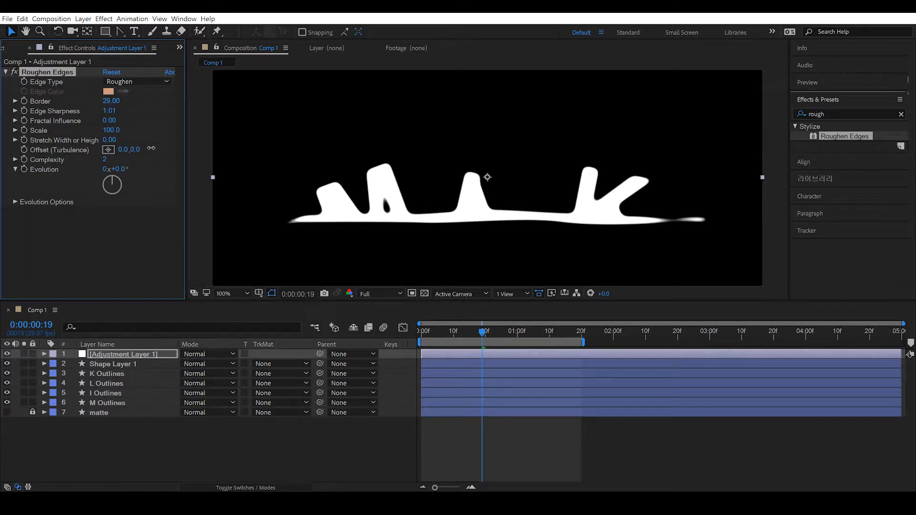
Check the strip and letters at earlier frames, and move the adjustment layer below Shape Layer 1 in the layer stack.
{"action": "left_click_drag", "start_coordinate": [482, 331], "coordinate": [442, 344]}
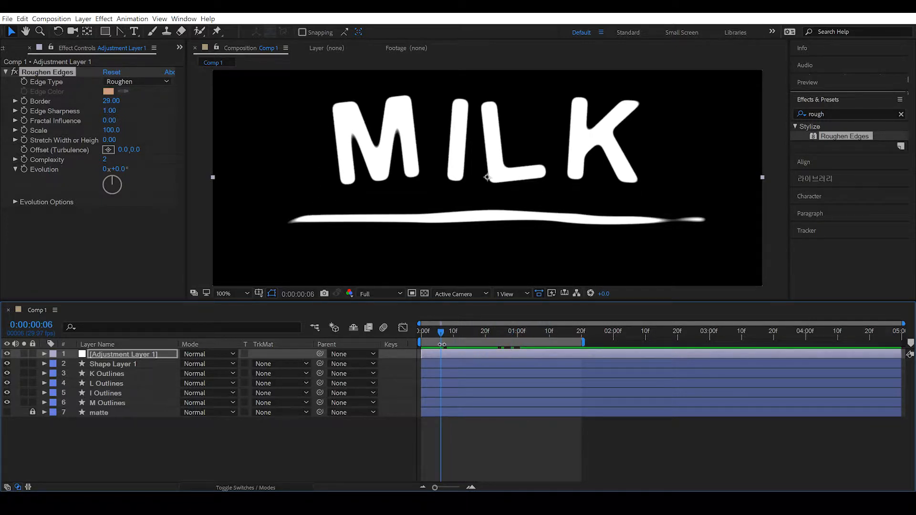
{"action": "key", "text": "shift+slash"}
{"action": "left_click", "coordinate": [732, 246]}
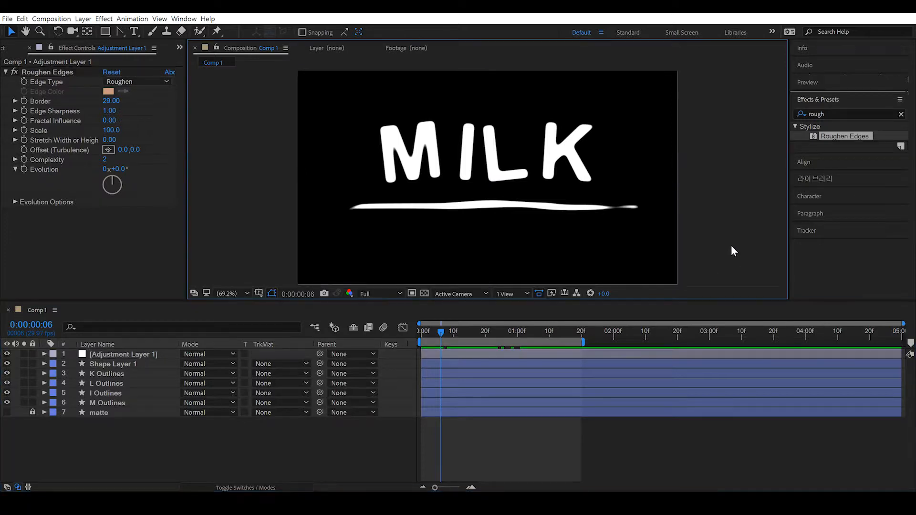
{"action": "left_click_drag", "start_coordinate": [439, 330], "coordinate": [374, 331]}
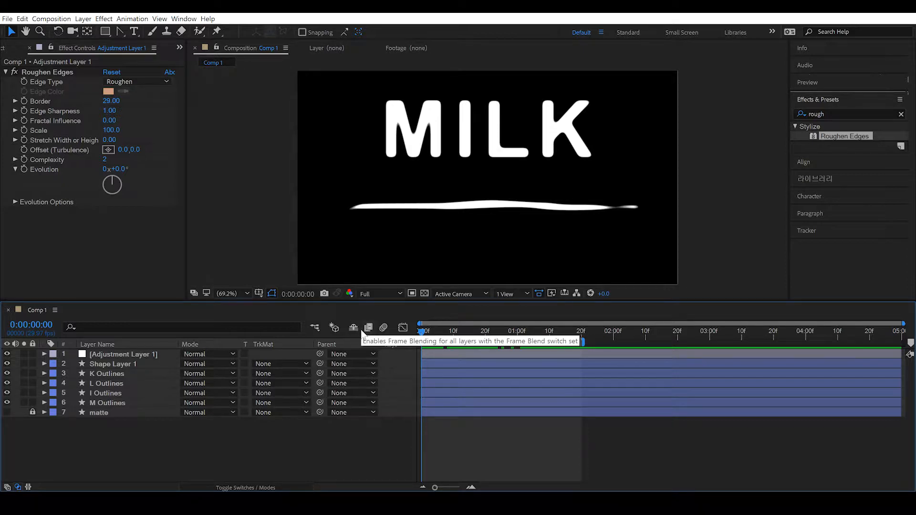
{"action": "left_click", "coordinate": [444, 354]}
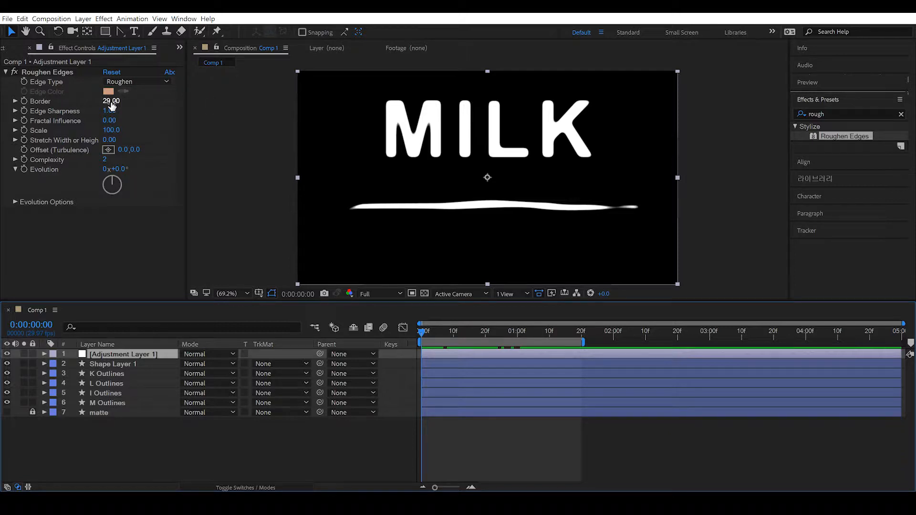
{"action": "left_click_drag", "start_coordinate": [127, 359], "coordinate": [128, 366]}
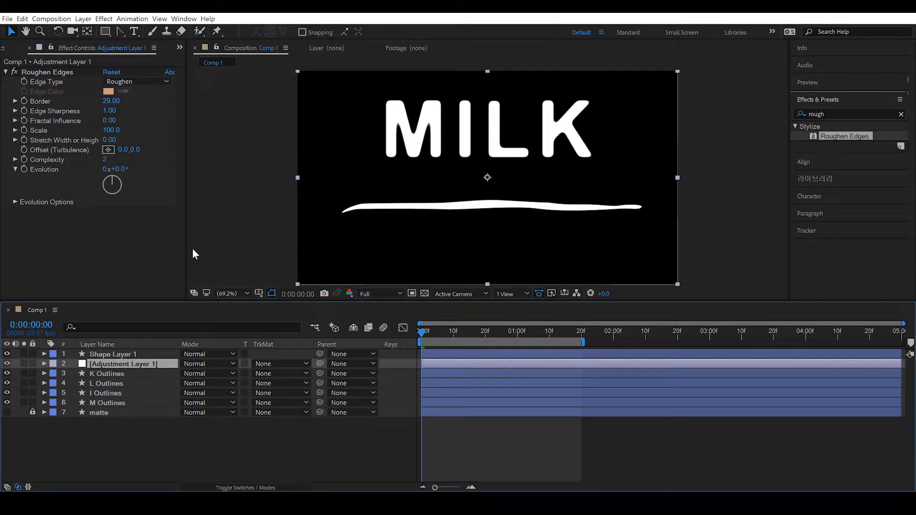
Add a Border keyframe with value 0 at 0:00:00:12 and reveal the adjustment layer's keyframes.
{"action": "mouse_move", "coordinate": [453, 328]}
{"action": "left_mouse_down"}
{"action": "mouse_move", "coordinate": [466, 330]}
{"action": "mouse_move", "coordinate": [447, 333]}
{"action": "mouse_move", "coordinate": [459, 332]}
{"action": "left_mouse_up"}
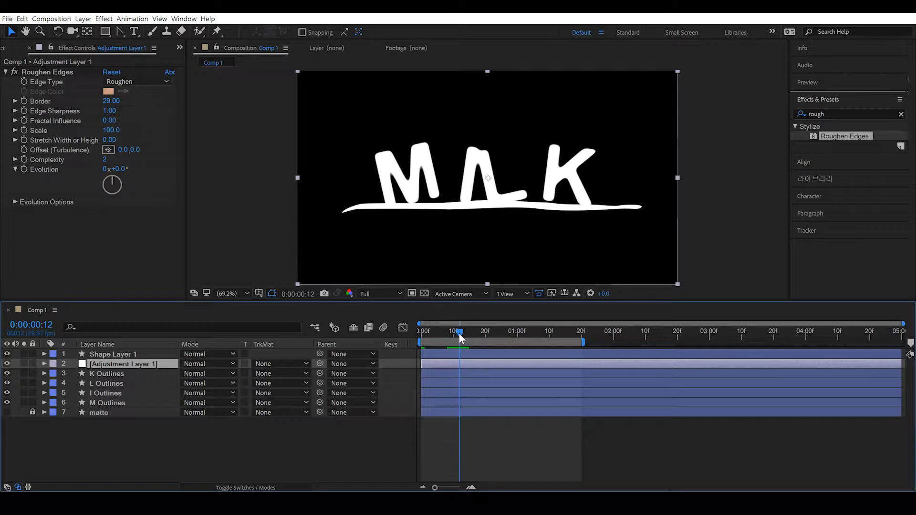
{"action": "left_click_drag", "start_coordinate": [459, 333], "coordinate": [459, 334]}
{"action": "left_click", "coordinate": [109, 101]}
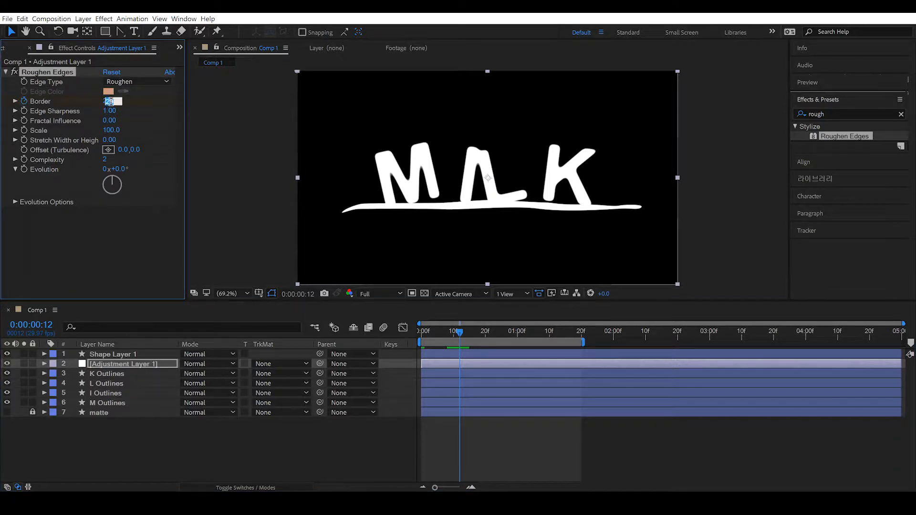
{"action": "type", "text": "0"}
{"action": "key", "text": "Return"}
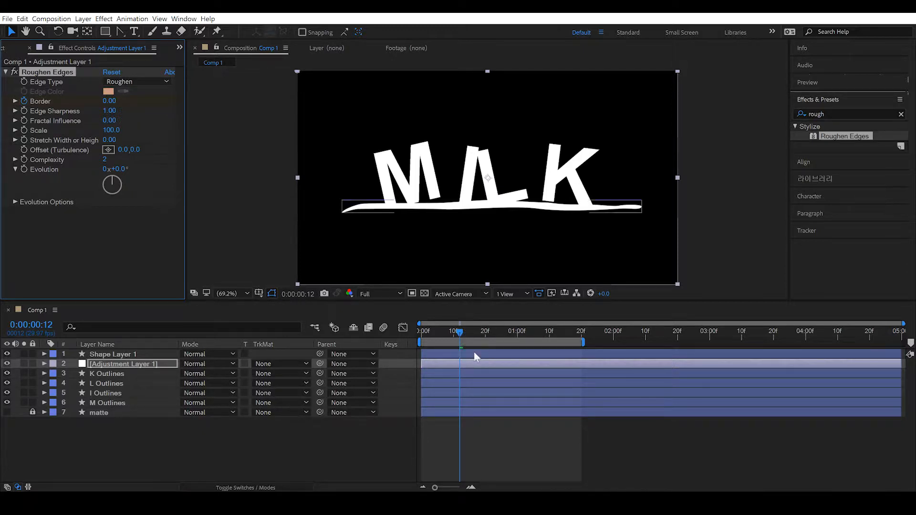
{"action": "key", "text": "u"}
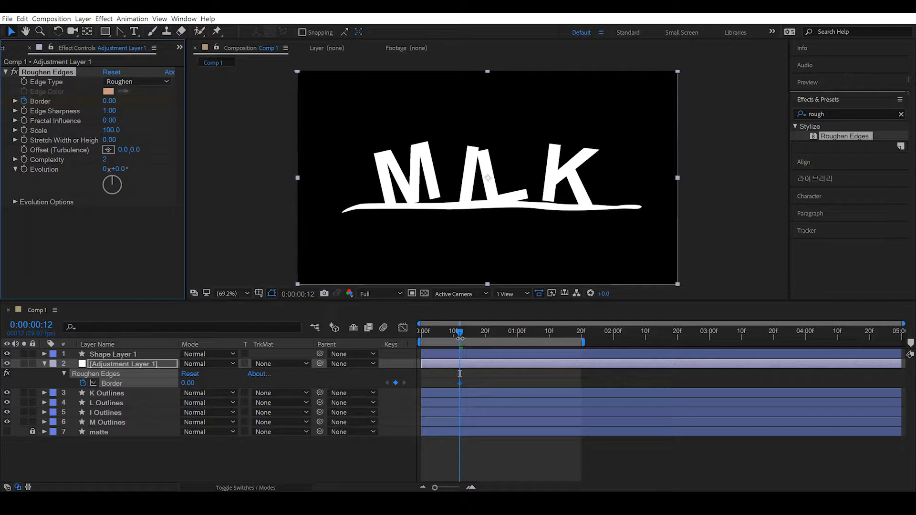
Keyframe the Roughen Edges Border at 30 at 0:00:00:18, and preview the animation from the start.
{"action": "left_click_drag", "start_coordinate": [459, 335], "coordinate": [479, 339]}
{"action": "left_click_drag", "start_coordinate": [109, 106], "coordinate": [196, 114]}
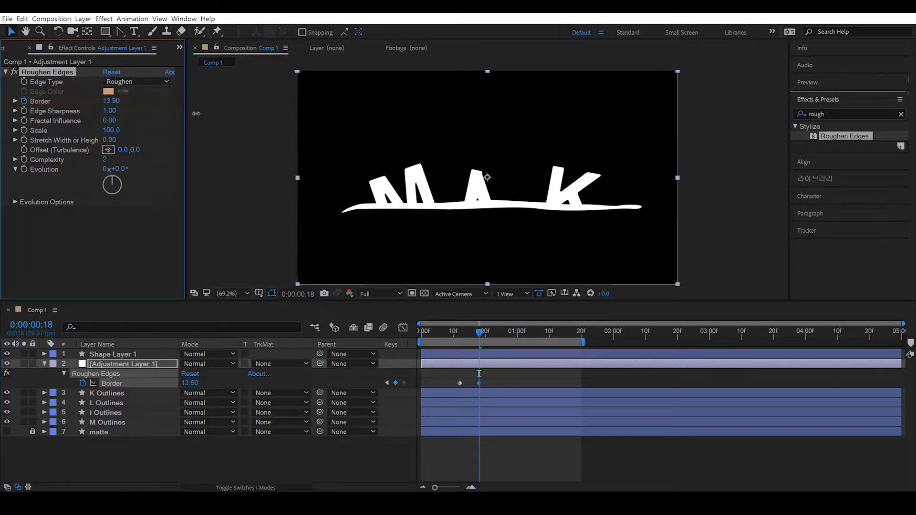
{"action": "left_click", "coordinate": [113, 101]}
{"action": "type", "text": "30"}
{"action": "key", "text": "Return"}
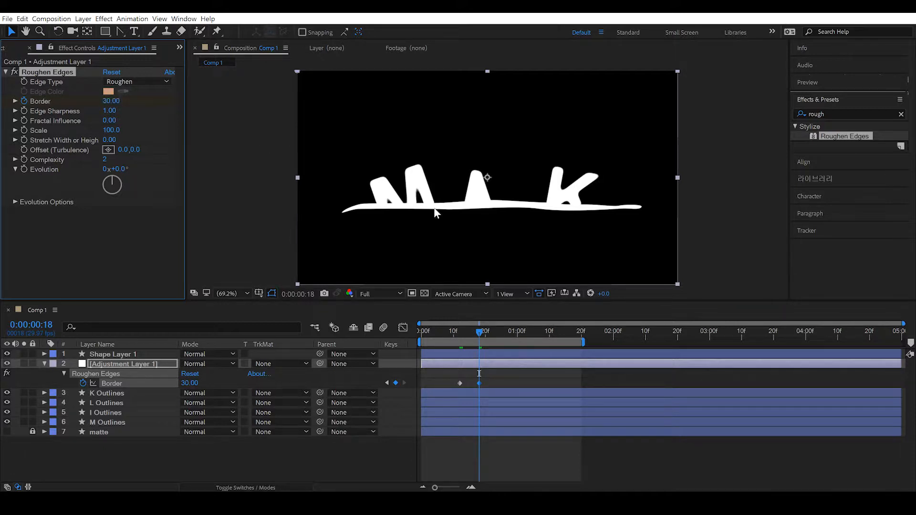
{"action": "left_click", "coordinate": [476, 336]}
{"action": "left_click_drag", "start_coordinate": [476, 335], "coordinate": [416, 338]}
{"action": "key", "text": "space"}
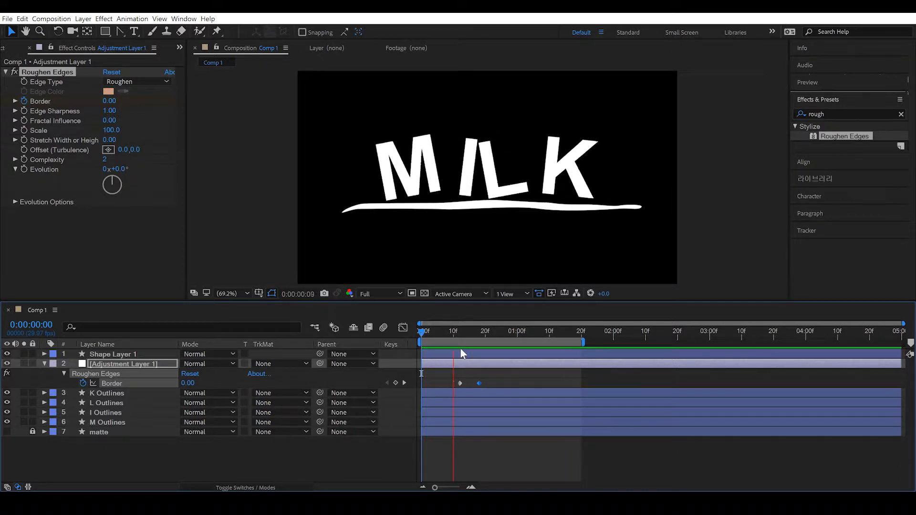
{"action": "key", "text": "space"}
Retime the two Border keyframes to about frames 10 and 15, checking the frames where the letters touch the strip.
{"action": "left_click_drag", "start_coordinate": [473, 333], "coordinate": [458, 339]}
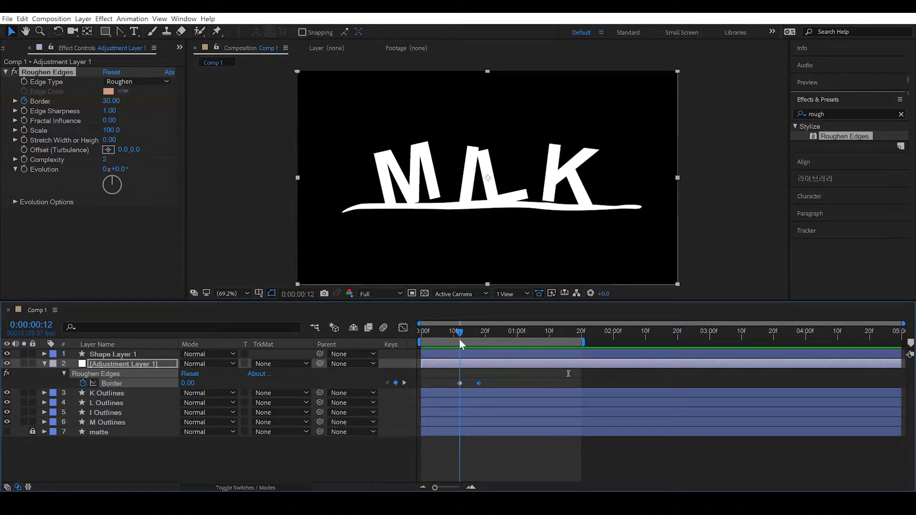
{"action": "left_click_drag", "start_coordinate": [481, 385], "coordinate": [468, 386]}
{"action": "left_click_drag", "start_coordinate": [459, 334], "coordinate": [415, 346]}
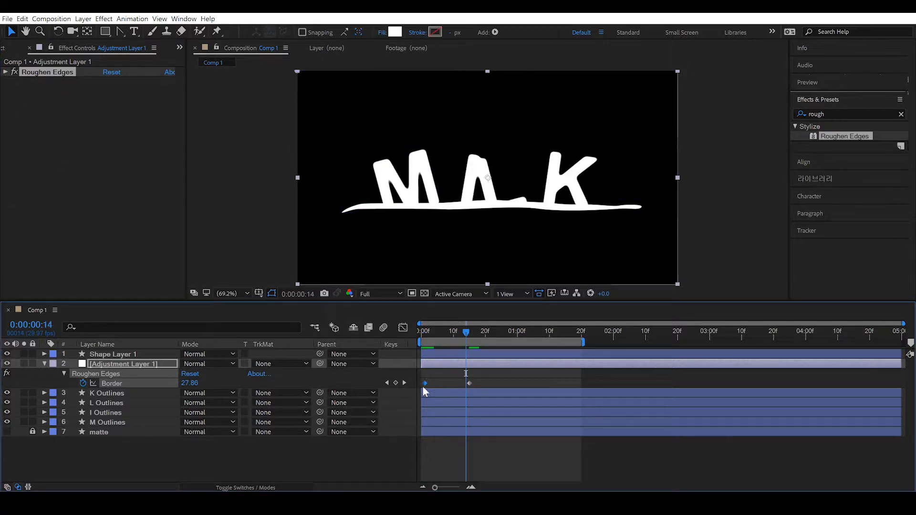
{"action": "mouse_move", "coordinate": [465, 337]}
{"action": "left_mouse_down"}
{"action": "mouse_move", "coordinate": [401, 331]}
{"action": "mouse_move", "coordinate": [484, 342]}
{"action": "mouse_move", "coordinate": [471, 343]}
{"action": "left_mouse_up"}
{"action": "left_click_drag", "start_coordinate": [421, 383], "coordinate": [463, 385]}
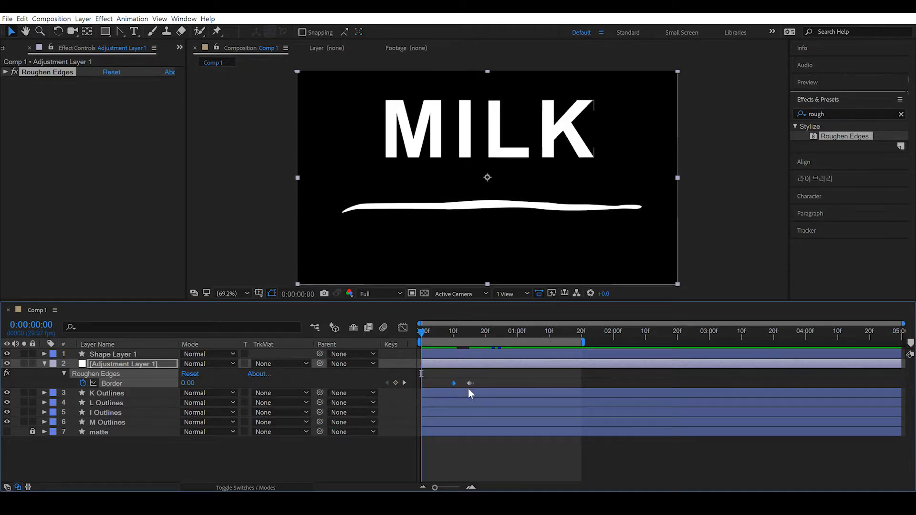
Retime the adjustment layer's two Border keyframes to 0:00:00:00 and 0:00:00:10.
{"action": "mouse_move", "coordinate": [421, 333]}
{"action": "left_mouse_down"}
{"action": "mouse_move", "coordinate": [457, 343]}
{"action": "mouse_move", "coordinate": [420, 341]}
{"action": "left_mouse_up"}
{"action": "left_click_drag", "start_coordinate": [453, 384], "coordinate": [517, 384]}
{"action": "mouse_move", "coordinate": [425, 335]}
{"action": "left_mouse_down"}
{"action": "mouse_move", "coordinate": [467, 341]}
{"action": "mouse_move", "coordinate": [433, 341]}
{"action": "left_mouse_up"}
{"action": "left_click_drag", "start_coordinate": [516, 384], "coordinate": [432, 384]}
{"action": "mouse_move", "coordinate": [436, 337]}
{"action": "left_mouse_down"}
{"action": "mouse_move", "coordinate": [406, 336]}
{"action": "mouse_move", "coordinate": [490, 343]}
{"action": "mouse_move", "coordinate": [431, 343]}
{"action": "left_mouse_up"}
{"action": "left_click", "coordinate": [453, 334]}
{"action": "left_click_drag", "start_coordinate": [431, 383], "coordinate": [453, 383]}
Set the Roughen Edges Border at 0:00:00:10 to 30 after trying 50, and scrub through the sinking letters.
{"action": "left_click", "coordinate": [191, 384]}
{"action": "type", "text": "50"}
{"action": "key", "text": "Return"}
{"action": "left_click", "coordinate": [191, 385]}
{"action": "type", "text": "30"}
{"action": "key", "text": "Return"}
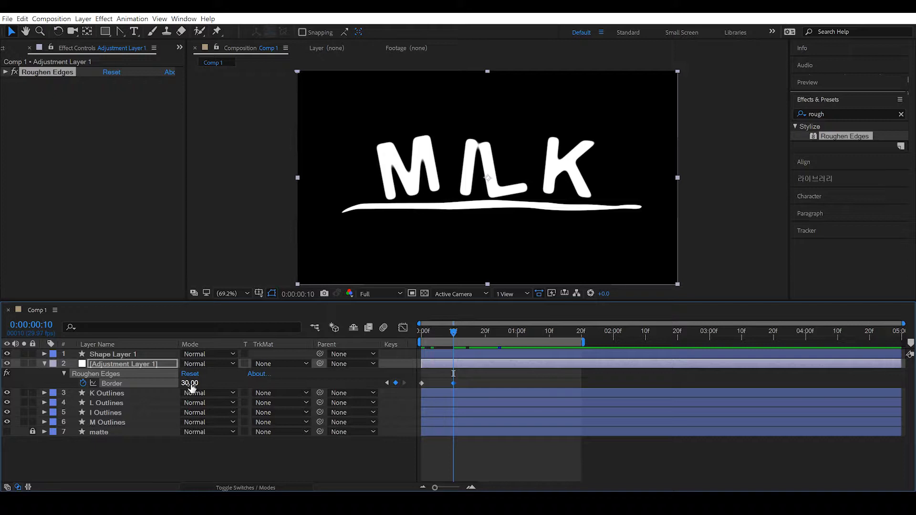
{"action": "left_click_drag", "start_coordinate": [465, 331], "coordinate": [413, 337]}
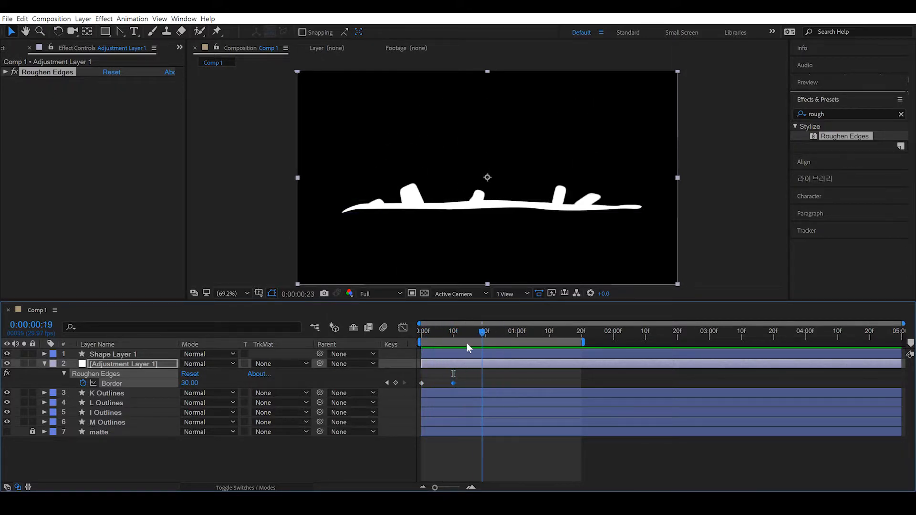
Draw a narrow ellipse about 33 by 79 in the M Outlines layer, near the foot of the M's right leg.
{"action": "left_click", "coordinate": [110, 422]}
{"action": "left_click_drag", "start_coordinate": [105, 31], "coordinate": [133, 56]}
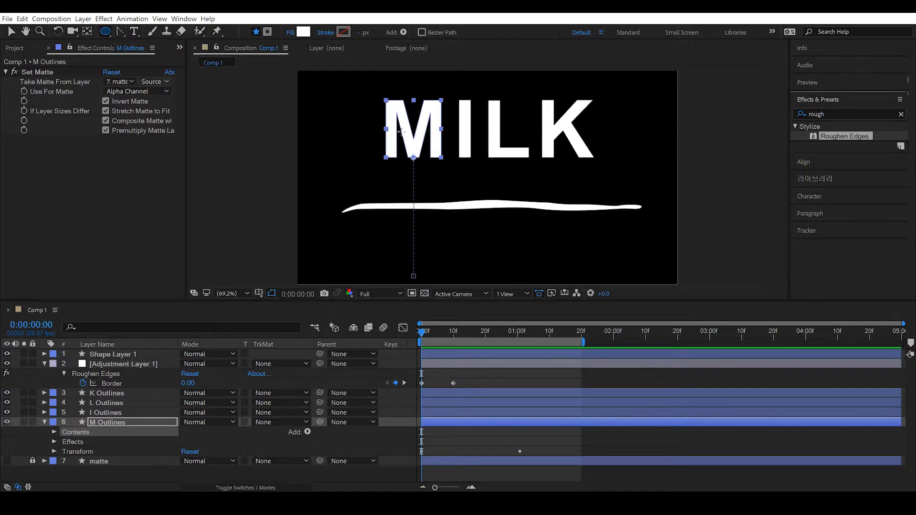
{"action": "scroll", "coordinate": [400, 131], "scroll_direction": "up", "scroll_amount": 2}
{"action": "left_click_drag", "start_coordinate": [462, 169], "coordinate": [472, 192]}
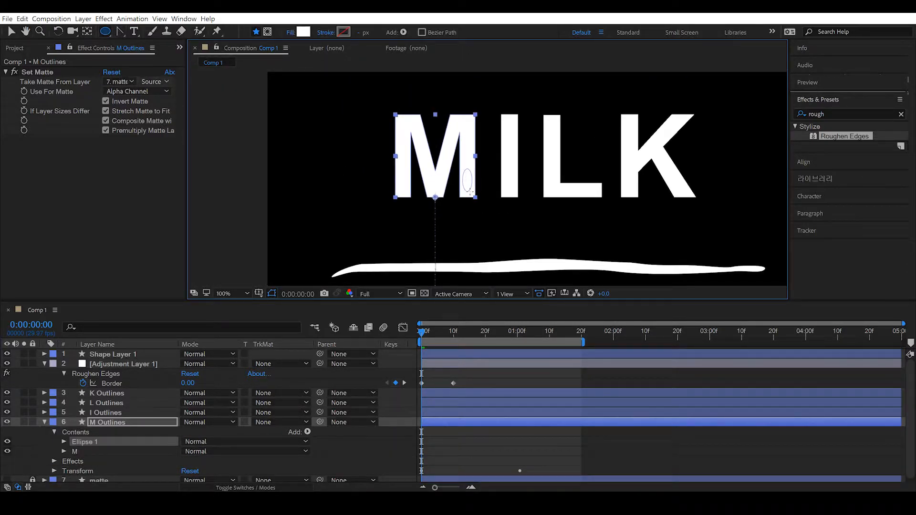
Keyframe the ellipse path's Position at 0, 0 on the first frame and 0, 88 at 0:00:00:10.
{"action": "left_click", "coordinate": [64, 442]}
{"action": "left_click", "coordinate": [74, 448]}
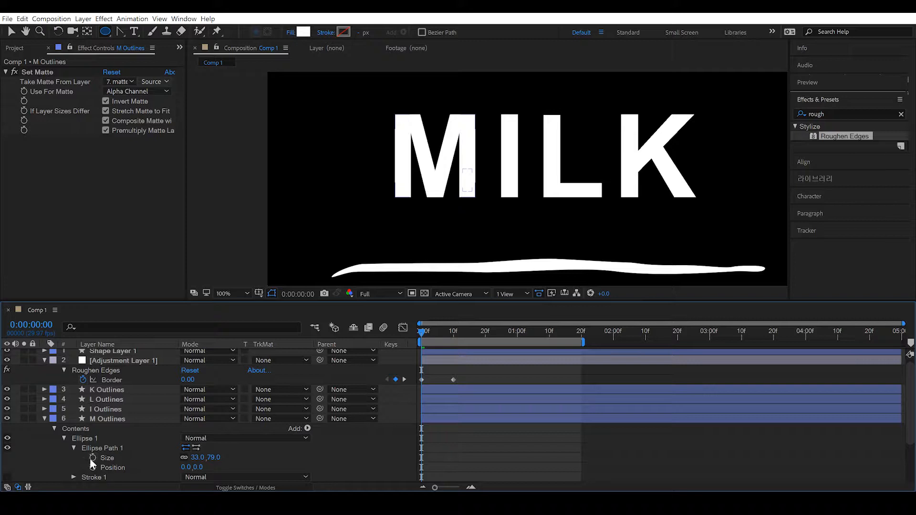
{"action": "left_click", "coordinate": [93, 467]}
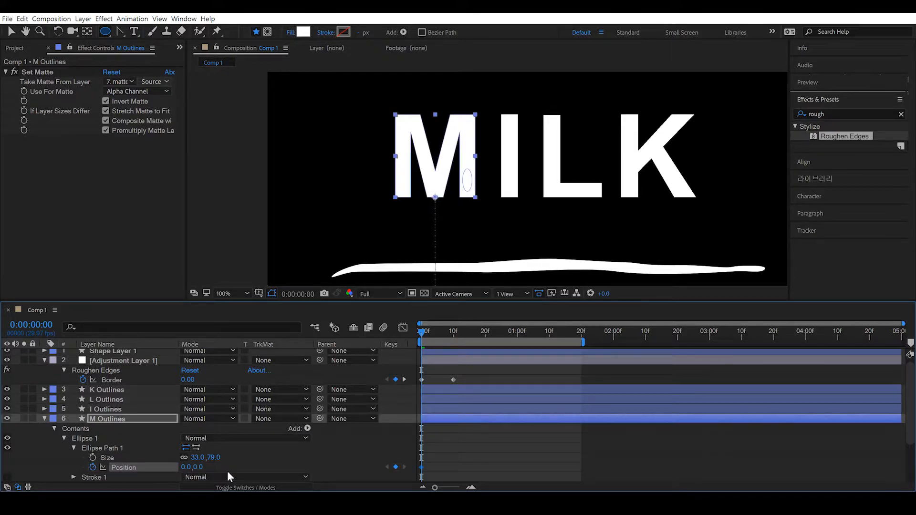
{"action": "left_click_drag", "start_coordinate": [431, 333], "coordinate": [455, 343]}
{"action": "left_click_drag", "start_coordinate": [199, 467], "coordinate": [252, 475]}
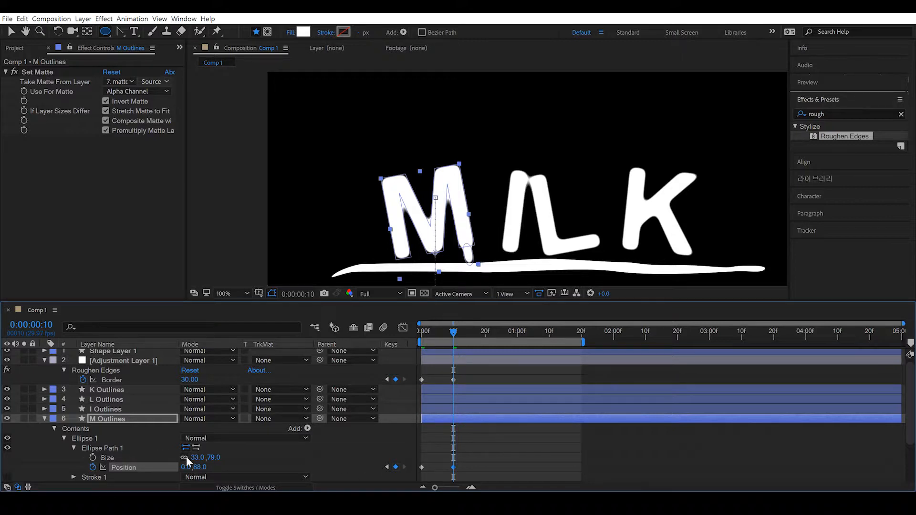
Unlink the ellipse's proportions, set its size to 47 by 79 and its first-frame Position to 1, 0, checking the drip up to frame 10.
{"action": "left_click_drag", "start_coordinate": [200, 459], "coordinate": [197, 462]}
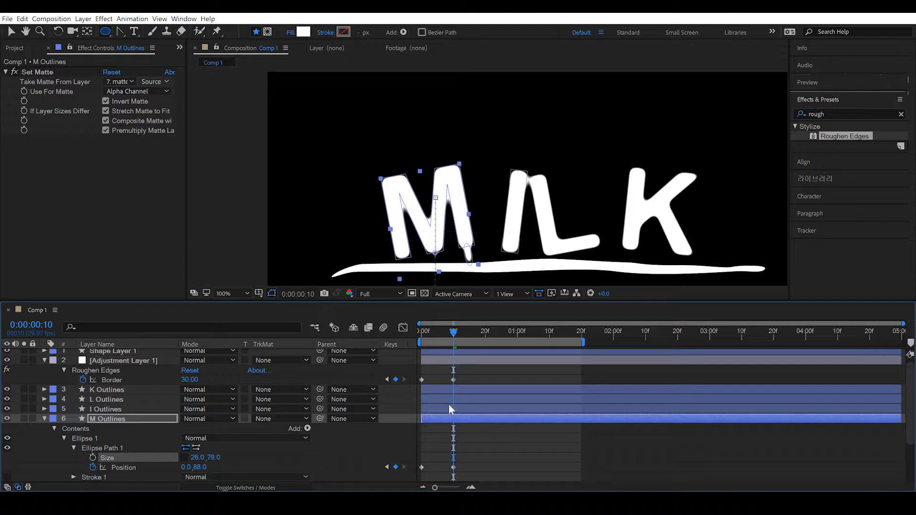
{"action": "key", "text": "F2"}
{"action": "mouse_move", "coordinate": [448, 333]}
{"action": "left_mouse_down"}
{"action": "mouse_move", "coordinate": [418, 347]}
{"action": "mouse_move", "coordinate": [444, 350]}
{"action": "left_mouse_up"}
{"action": "left_click", "coordinate": [199, 458]}
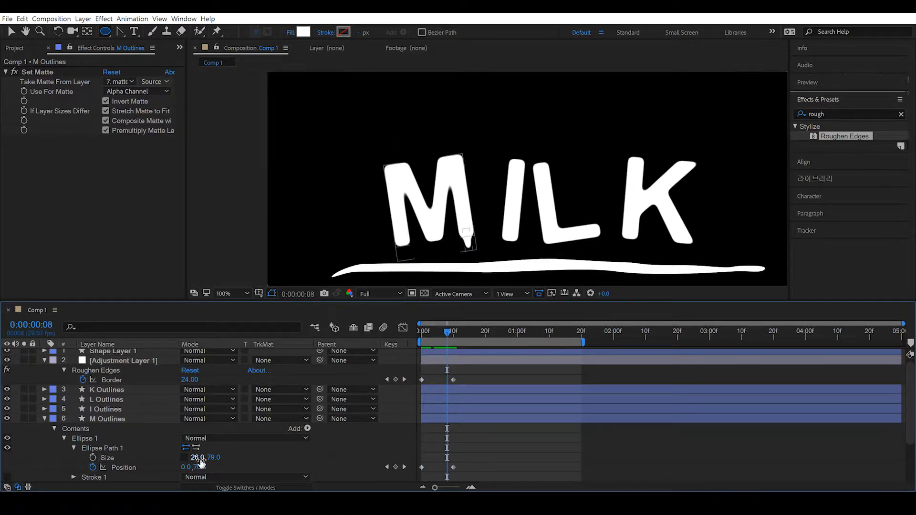
{"action": "left_click_drag", "start_coordinate": [448, 334], "coordinate": [375, 349]}
{"action": "mouse_move", "coordinate": [186, 467]}
{"action": "left_mouse_down"}
{"action": "mouse_move", "coordinate": [174, 466]}
{"action": "mouse_move", "coordinate": [209, 457]}
{"action": "mouse_move", "coordinate": [198, 467]}
{"action": "left_mouse_up"}
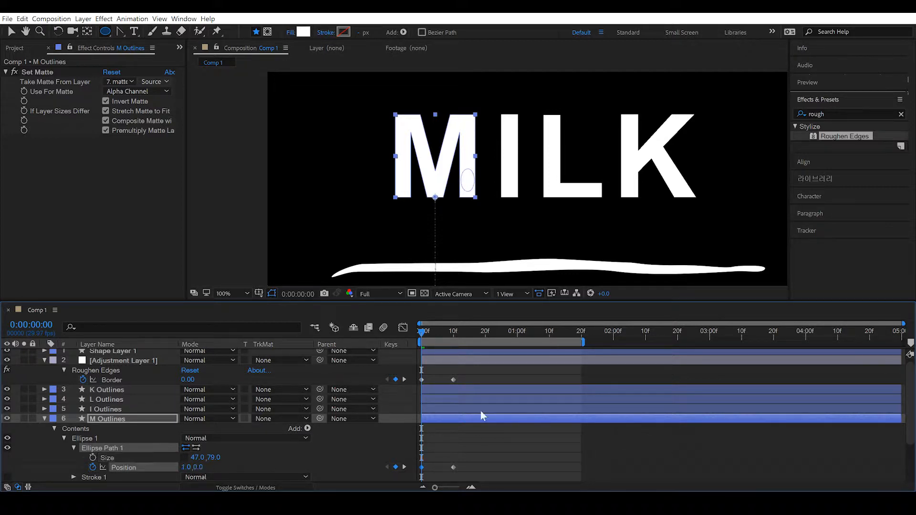
{"action": "left_click", "coordinate": [486, 452]}
{"action": "left_click", "coordinate": [438, 334]}
{"action": "mouse_move", "coordinate": [438, 337]}
{"action": "left_mouse_down"}
{"action": "mouse_move", "coordinate": [467, 341]}
{"action": "mouse_move", "coordinate": [445, 342]}
{"action": "mouse_move", "coordinate": [454, 345]}
{"action": "left_mouse_up"}
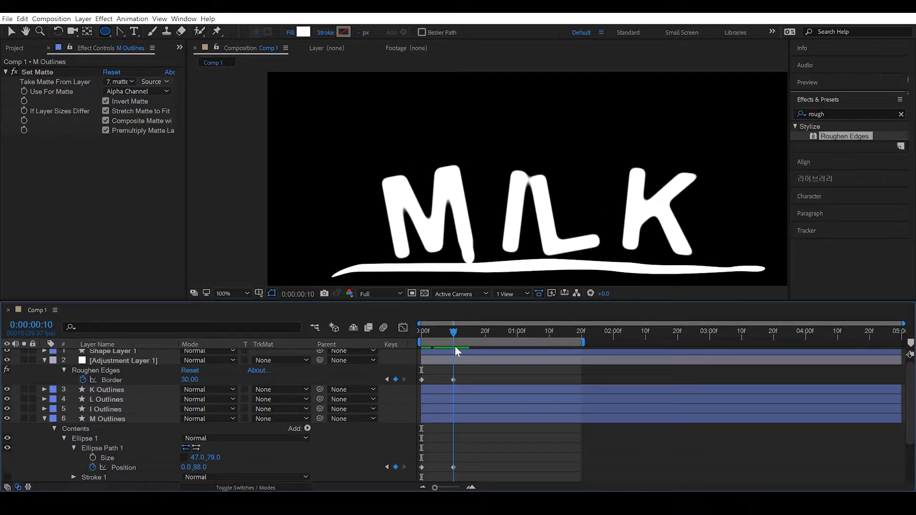
Keyframe the ellipse's Size at 39 by 79 at 0:00:00:10 and 51 by 79 on the first frame, and preview the drip.
{"action": "left_click", "coordinate": [194, 458]}
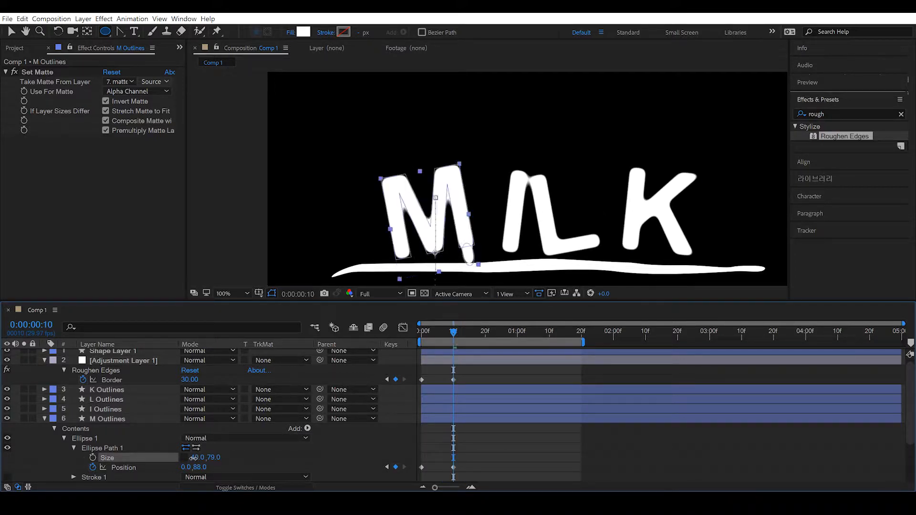
{"action": "left_click_drag", "start_coordinate": [193, 458], "coordinate": [192, 458]}
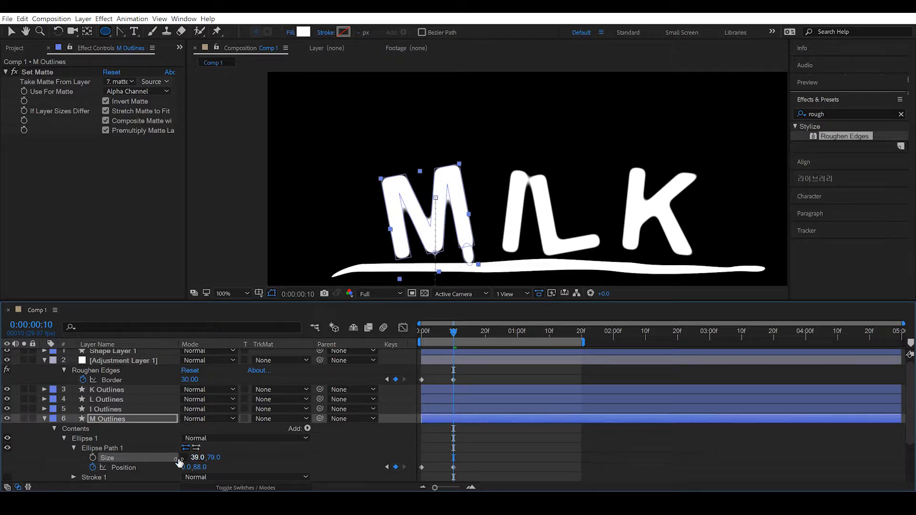
{"action": "left_click", "coordinate": [92, 458]}
{"action": "left_click_drag", "start_coordinate": [453, 332], "coordinate": [420, 334]}
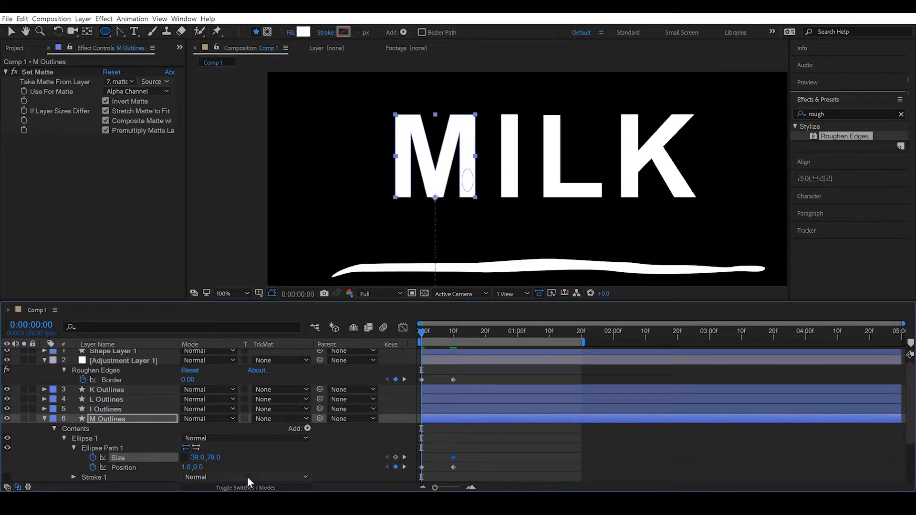
{"action": "left_click_drag", "start_coordinate": [199, 457], "coordinate": [206, 457]}
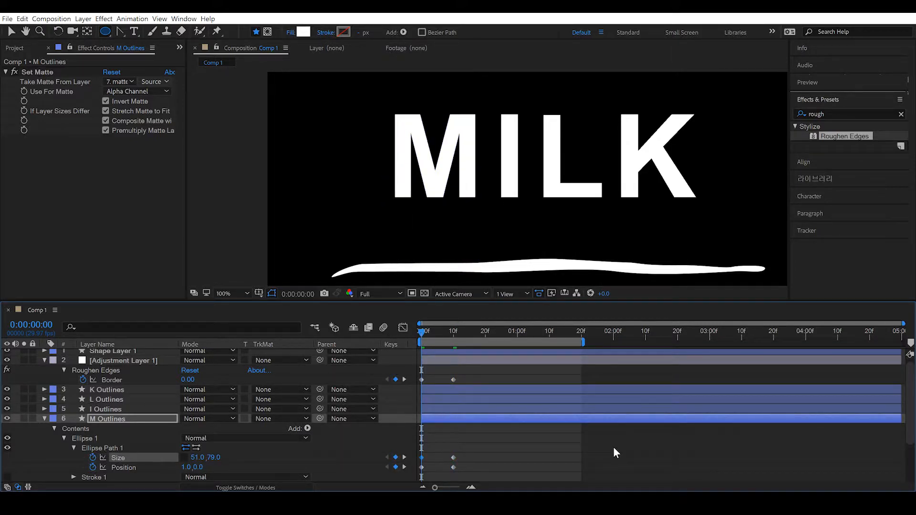
{"action": "key", "text": "space"}
{"action": "left_click", "coordinate": [480, 332]}
{"action": "left_click_drag", "start_coordinate": [480, 332], "coordinate": [411, 338]}
Duplicate Ellipse 1 in the M Outlines layer and reveal the copy's ellipse path properties.
{"action": "left_click", "coordinate": [95, 447]}
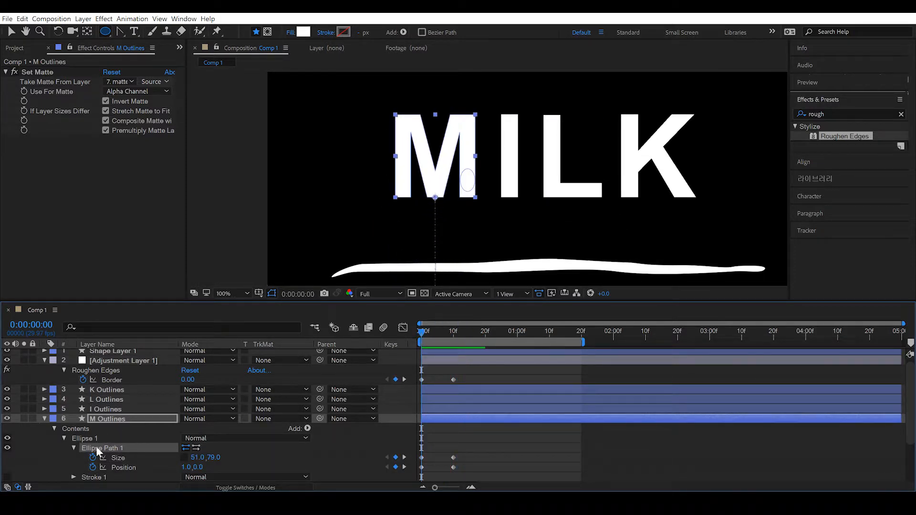
{"action": "left_click", "coordinate": [90, 438]}
{"action": "key", "text": "ctrl+d"}
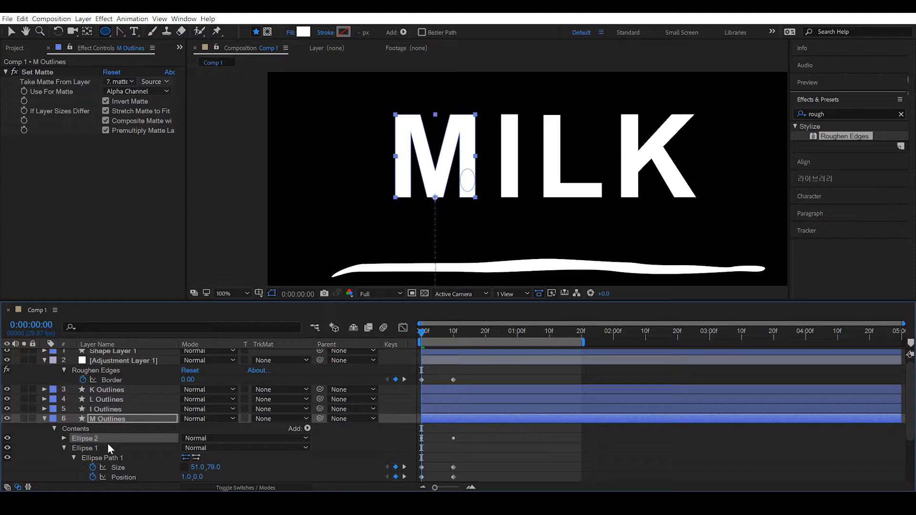
{"action": "scroll", "coordinate": [110, 443], "scroll_direction": "down", "scroll_amount": 2}
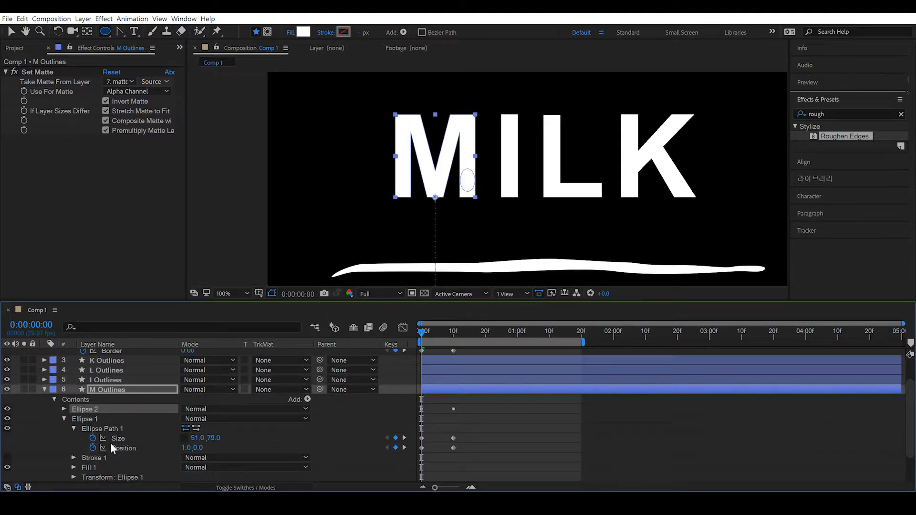
{"action": "scroll", "coordinate": [110, 443], "scroll_direction": "down", "scroll_amount": 2}
{"action": "scroll", "coordinate": [110, 443], "scroll_direction": "up", "scroll_amount": 3}
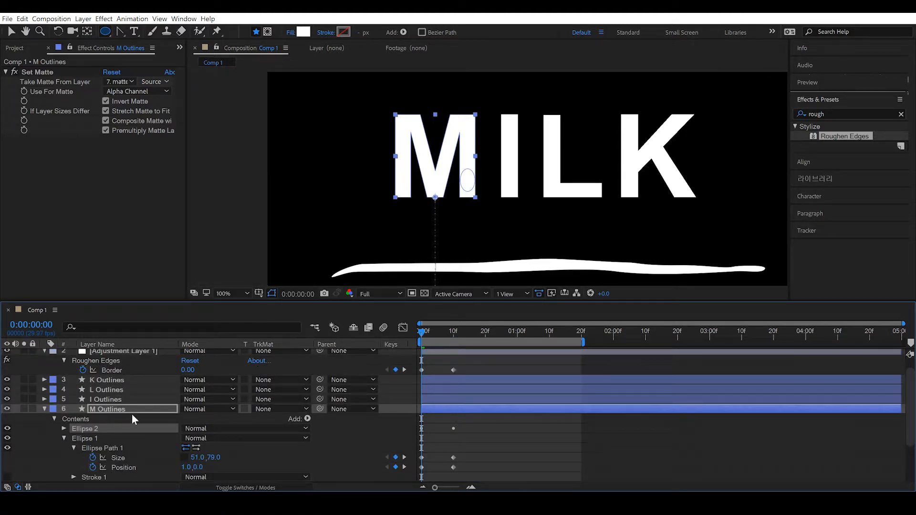
{"action": "left_click", "coordinate": [64, 428]}
{"action": "left_click", "coordinate": [74, 438]}
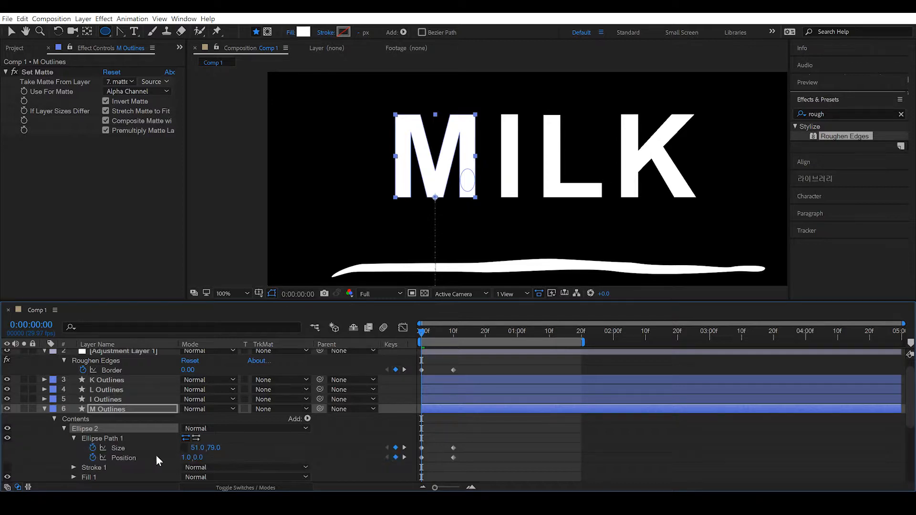
On the first frame, set Ellipse 2's Position to -204, -202 and its linked Size to 31 by 48.
{"action": "left_click_drag", "start_coordinate": [187, 458], "coordinate": [91, 448]}
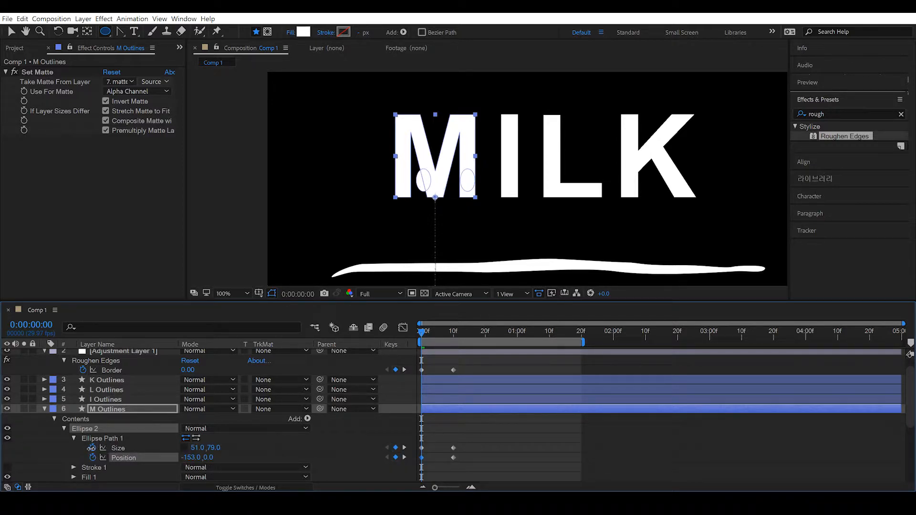
{"action": "left_click_drag", "start_coordinate": [212, 459], "coordinate": [169, 458]}
{"action": "mouse_move", "coordinate": [190, 457]}
{"action": "left_mouse_down"}
{"action": "mouse_move", "coordinate": [198, 459]}
{"action": "mouse_move", "coordinate": [177, 460]}
{"action": "left_mouse_up"}
{"action": "left_click", "coordinate": [184, 448]}
{"action": "left_click_drag", "start_coordinate": [194, 448], "coordinate": [186, 450]}
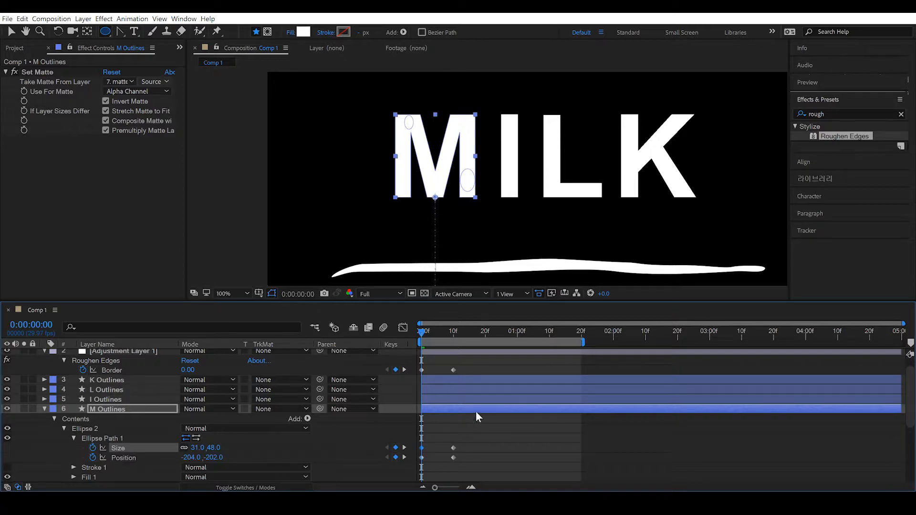
Set Ellipse 2's Position at 0:00:00:10 to -152, 58 so it drips below the M, and scrub to check.
{"action": "left_click", "coordinate": [451, 337]}
{"action": "left_click_drag", "start_coordinate": [197, 458], "coordinate": [155, 452]}
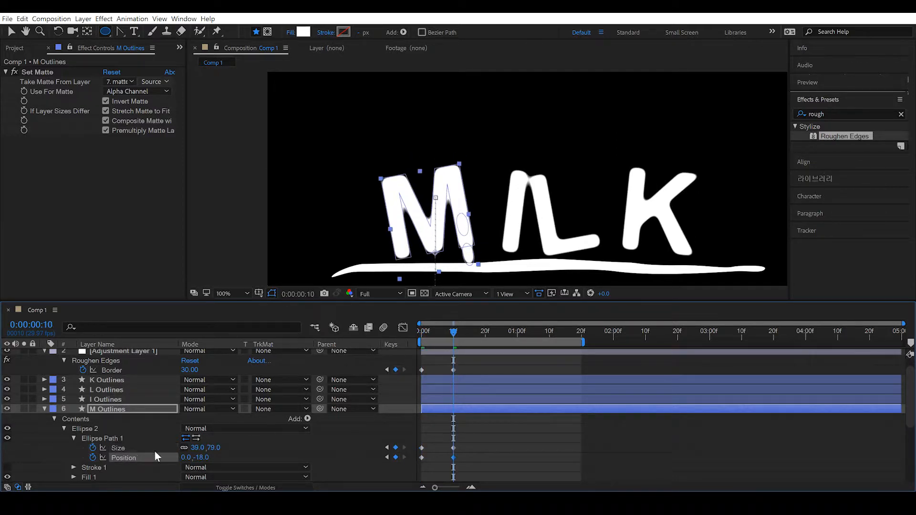
{"action": "left_click", "coordinate": [104, 437]}
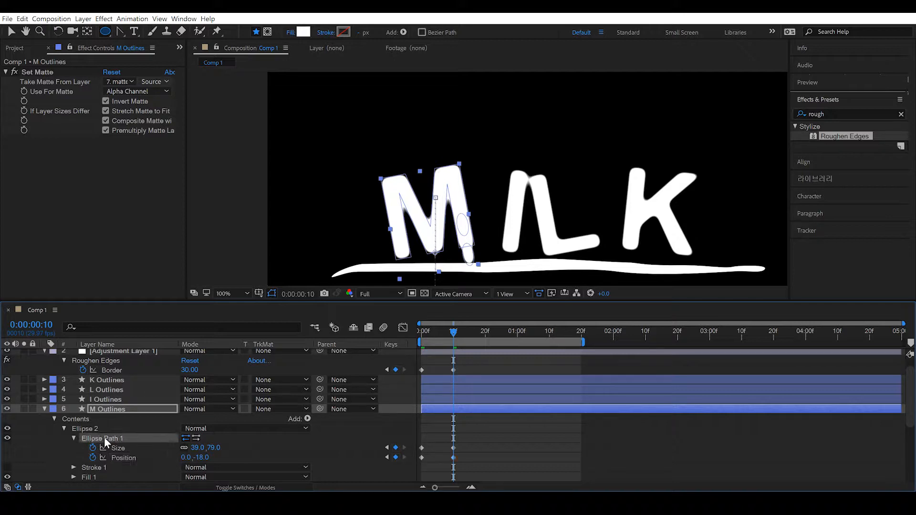
{"action": "left_click_drag", "start_coordinate": [184, 458], "coordinate": [83, 452]}
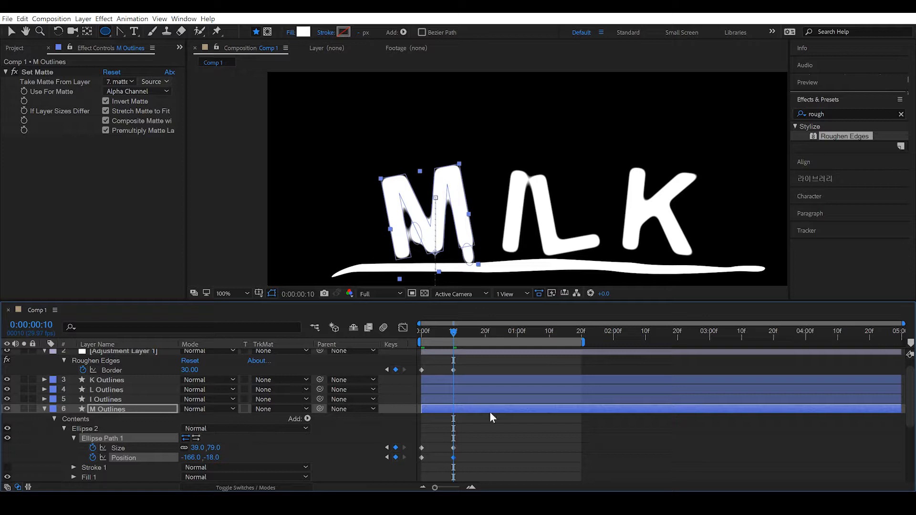
{"action": "mouse_move", "coordinate": [454, 335]}
{"action": "left_mouse_down"}
{"action": "mouse_move", "coordinate": [406, 339]}
{"action": "mouse_move", "coordinate": [427, 331]}
{"action": "mouse_move", "coordinate": [463, 340]}
{"action": "mouse_move", "coordinate": [454, 341]}
{"action": "left_mouse_up"}
{"action": "key", "text": "F2"}
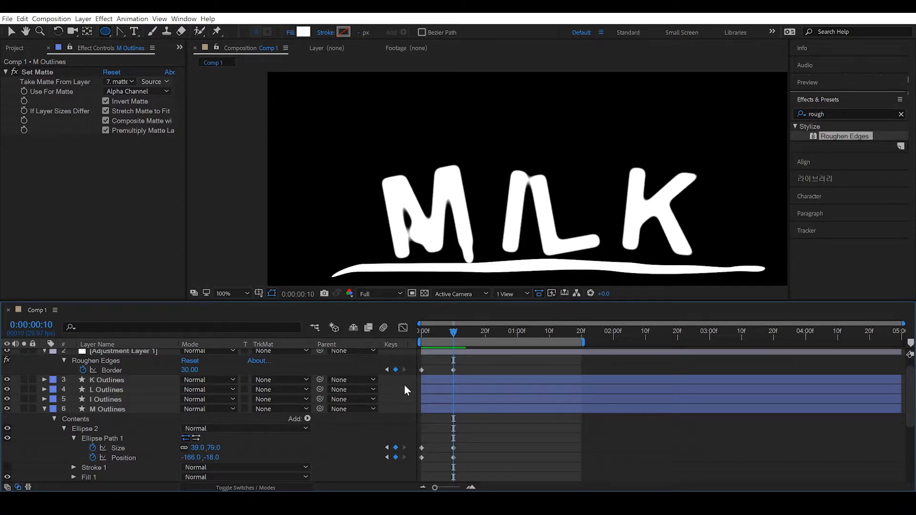
{"action": "left_click_drag", "start_coordinate": [210, 458], "coordinate": [247, 470]}
{"action": "left_click_drag", "start_coordinate": [193, 458], "coordinate": [203, 457]}
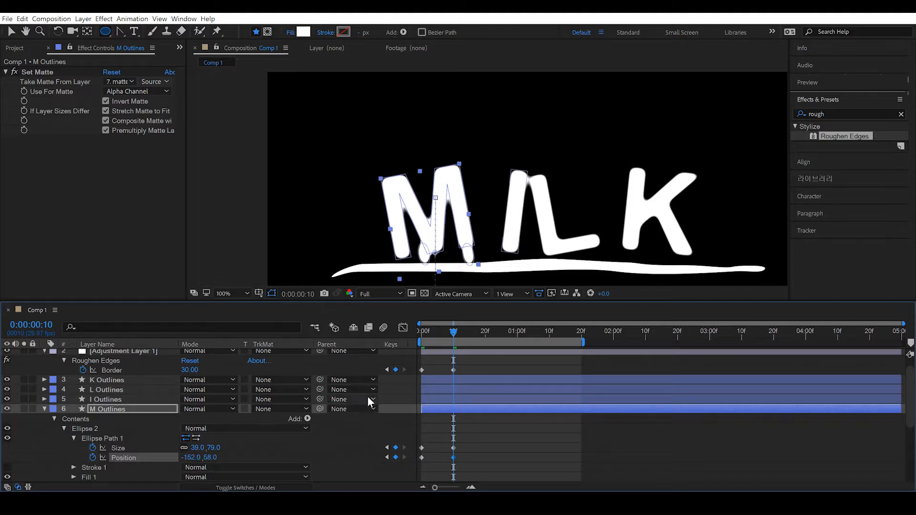
{"action": "left_click", "coordinate": [478, 436]}
{"action": "mouse_move", "coordinate": [454, 334]}
{"action": "left_mouse_down"}
{"action": "mouse_move", "coordinate": [407, 337]}
{"action": "mouse_move", "coordinate": [454, 346]}
{"action": "left_mouse_up"}
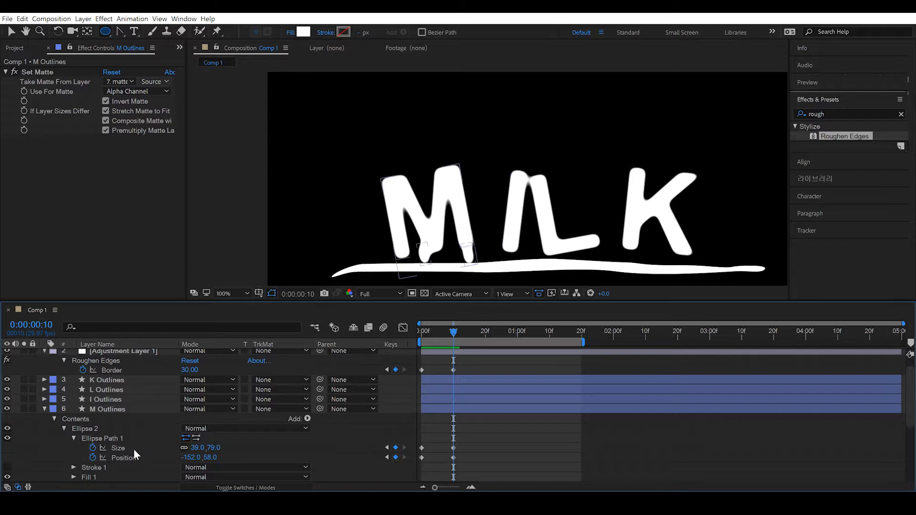
Collapse Ellipse 2, expand the M group in the M Outlines layer, and add an ellipse path to it.
{"action": "left_click", "coordinate": [73, 438]}
{"action": "left_click", "coordinate": [64, 428]}
{"action": "scroll", "coordinate": [92, 442], "scroll_direction": "down", "scroll_amount": 2}
{"action": "left_click", "coordinate": [64, 380]}
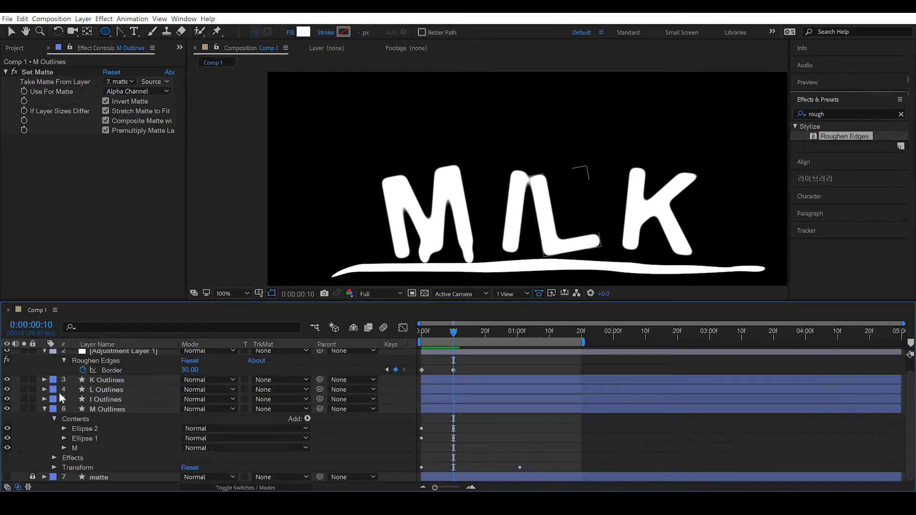
{"action": "left_click", "coordinate": [64, 449]}
{"action": "left_click", "coordinate": [83, 448]}
{"action": "left_click", "coordinate": [74, 447]}
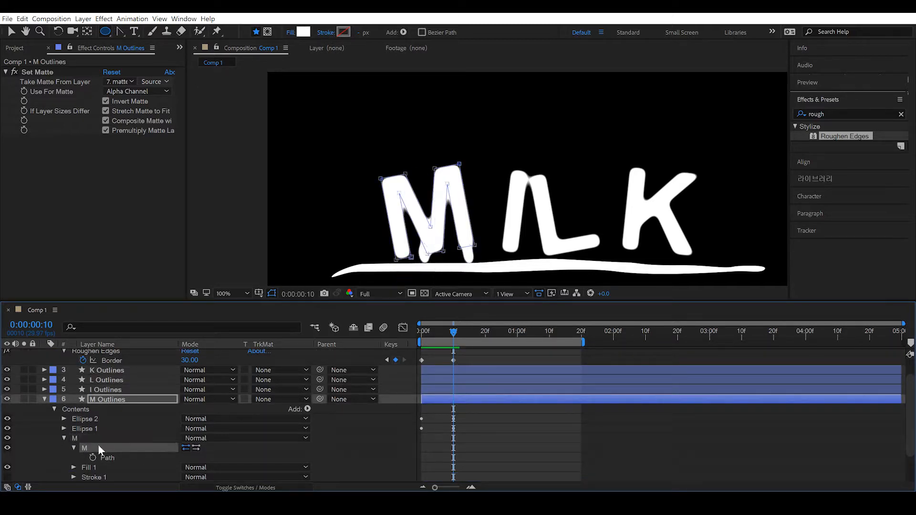
{"action": "left_click", "coordinate": [307, 409]}
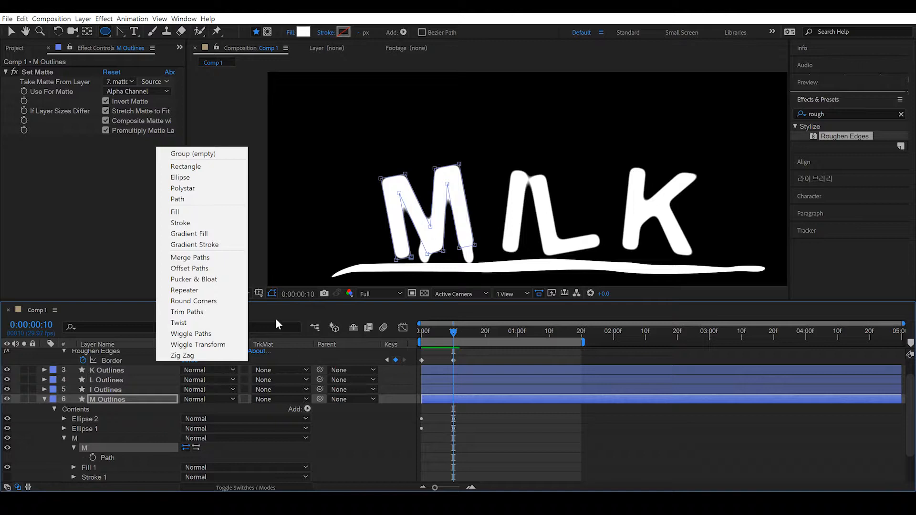
{"action": "left_click", "coordinate": [193, 178]}
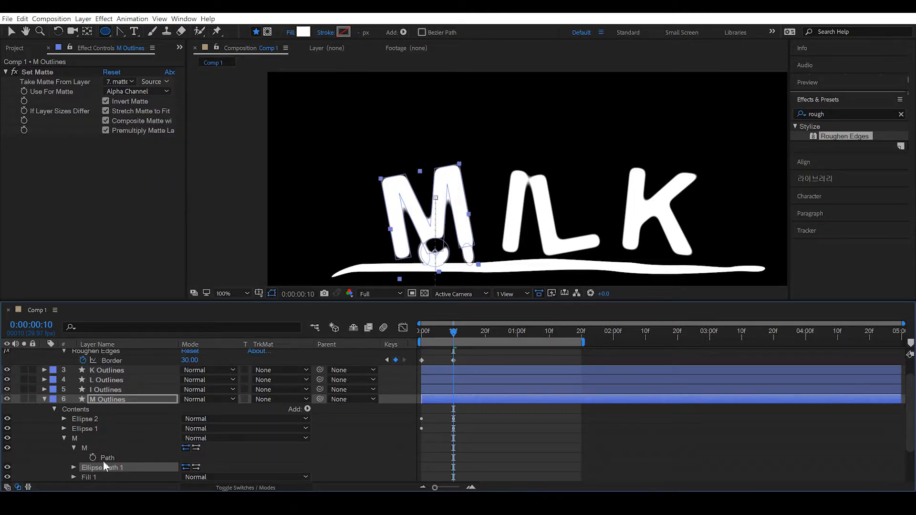
On the first frame, set the new ellipse path's Size to 11 by 38 and Position to 89, -337, and keyframe both.
{"action": "left_click", "coordinate": [74, 465]}
{"action": "left_click_drag", "start_coordinate": [193, 409], "coordinate": [139, 419]}
{"action": "left_click_drag", "start_coordinate": [443, 337], "coordinate": [420, 336]}
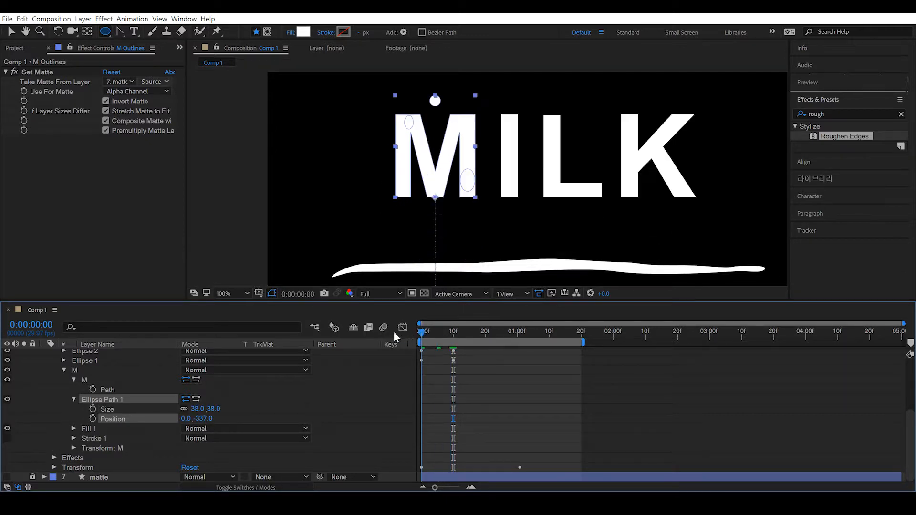
{"action": "left_click_drag", "start_coordinate": [187, 419], "coordinate": [252, 429]}
{"action": "left_click_drag", "start_coordinate": [191, 410], "coordinate": [185, 410]}
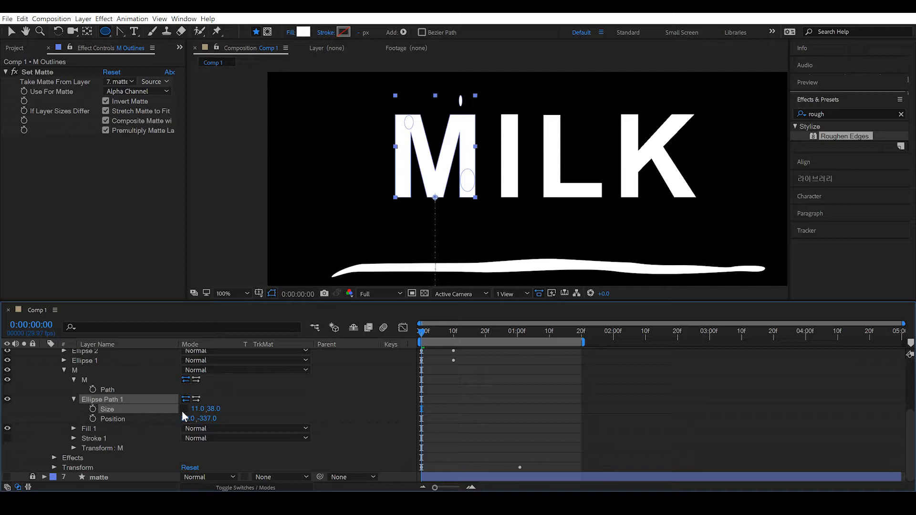
{"action": "left_click", "coordinate": [93, 409]}
{"action": "left_click", "coordinate": [92, 419]}
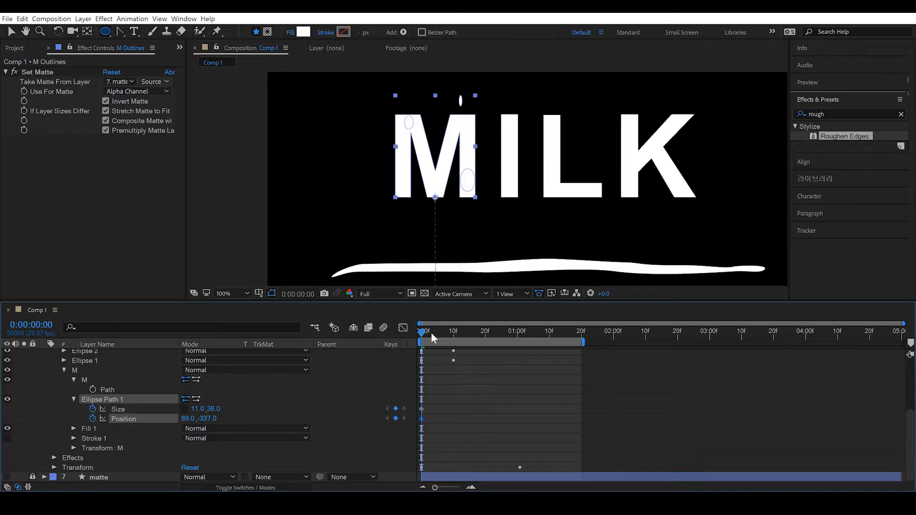
At 0:00:00:10, set the M group's ellipse path Size to 41 by 70 and Position to 89, -282, and collapse the group.
{"action": "left_click_drag", "start_coordinate": [430, 332], "coordinate": [454, 337]}
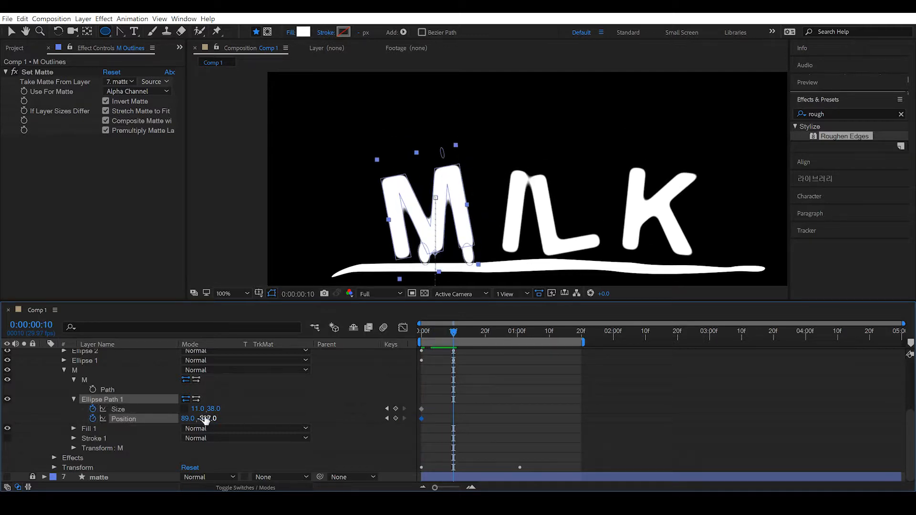
{"action": "left_click_drag", "start_coordinate": [197, 409], "coordinate": [239, 428]}
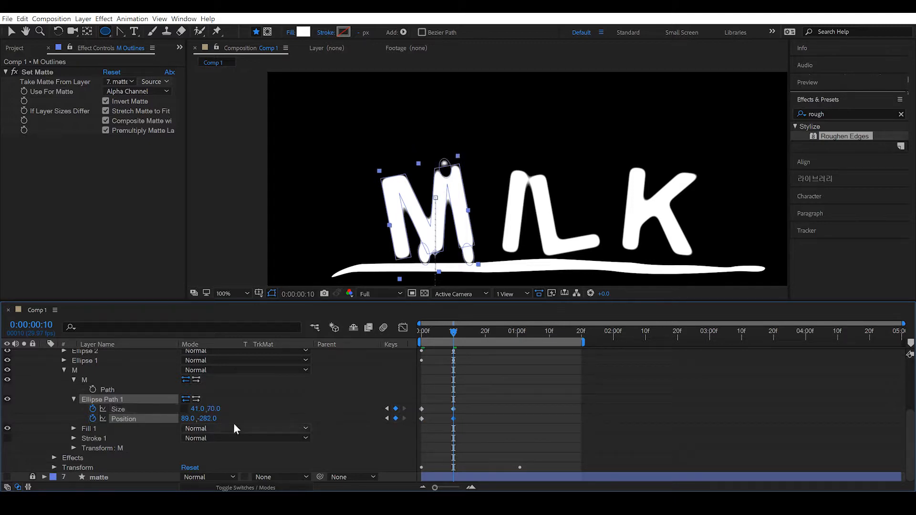
{"action": "left_click", "coordinate": [90, 370]}
{"action": "left_click", "coordinate": [63, 369]}
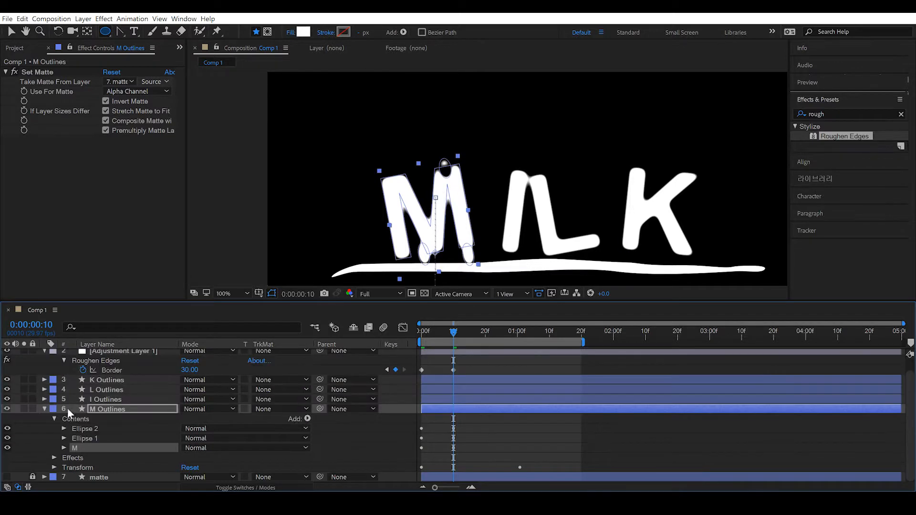
Add Merge Paths to the M group's letter and ellipse paths and set its Mode to Subtract.
{"action": "left_click", "coordinate": [63, 447]}
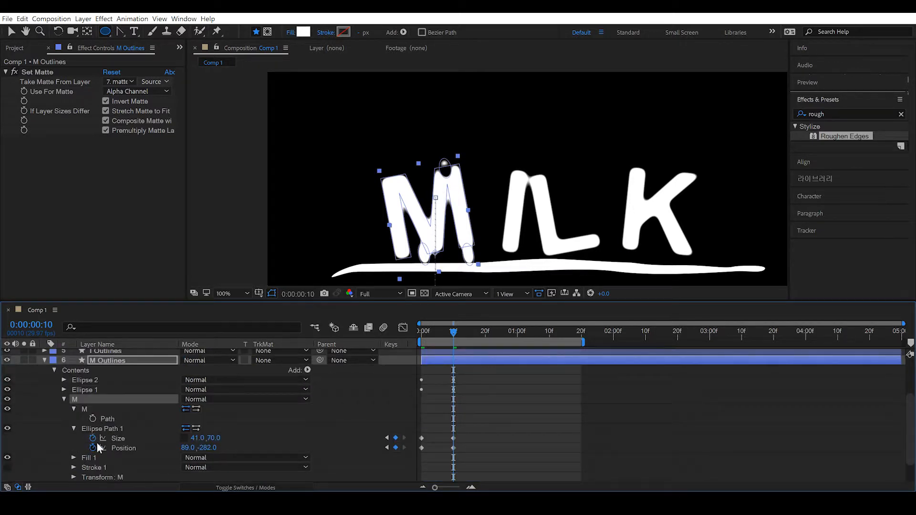
{"action": "left_click", "coordinate": [101, 412]}
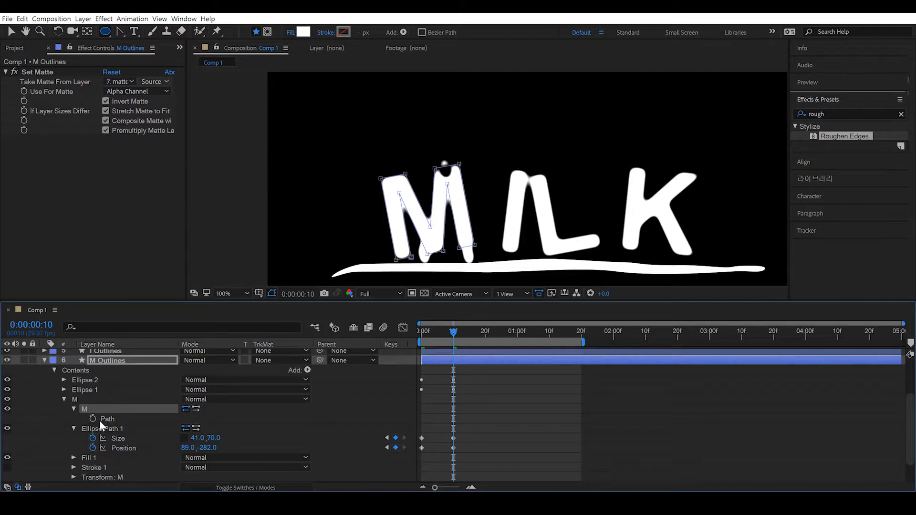
{"action": "left_click", "coordinate": [306, 370]}
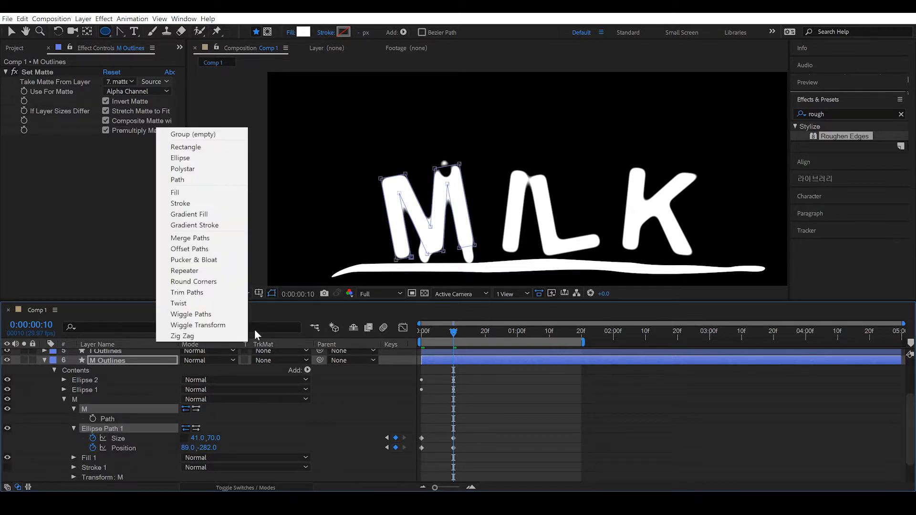
{"action": "left_click", "coordinate": [200, 243]}
{"action": "left_click", "coordinate": [74, 457]}
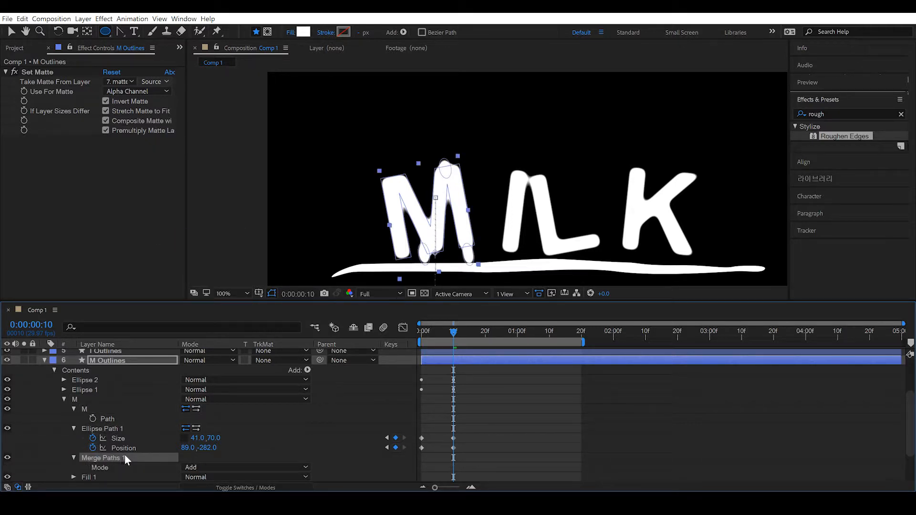
{"action": "left_click", "coordinate": [198, 468]}
{"action": "left_click", "coordinate": [208, 435]}
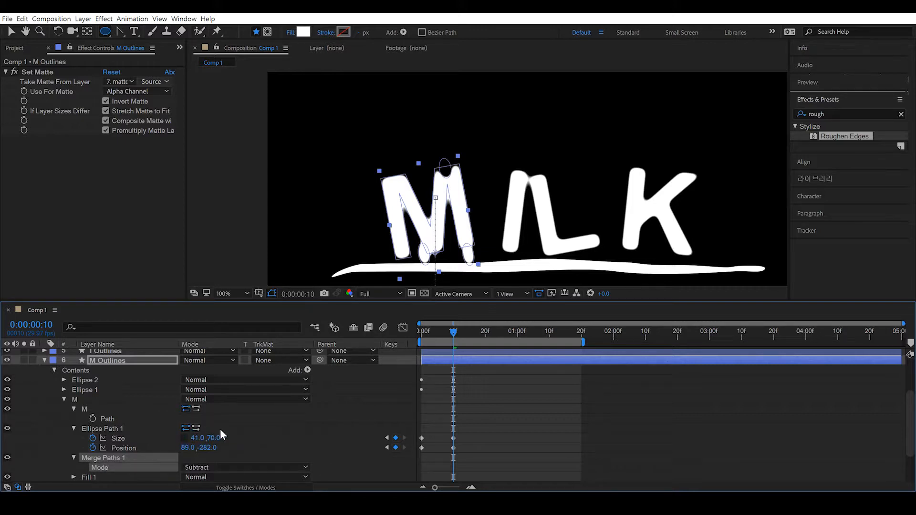
At 0:00:00:10, adjust the M's subtracting ellipse path to Size 33 by 67 and Position 89, -267, scrubbing to check.
{"action": "left_click", "coordinate": [453, 422]}
{"action": "mouse_move", "coordinate": [453, 336]}
{"action": "left_mouse_down"}
{"action": "mouse_move", "coordinate": [427, 347]}
{"action": "mouse_move", "coordinate": [453, 350]}
{"action": "left_mouse_up"}
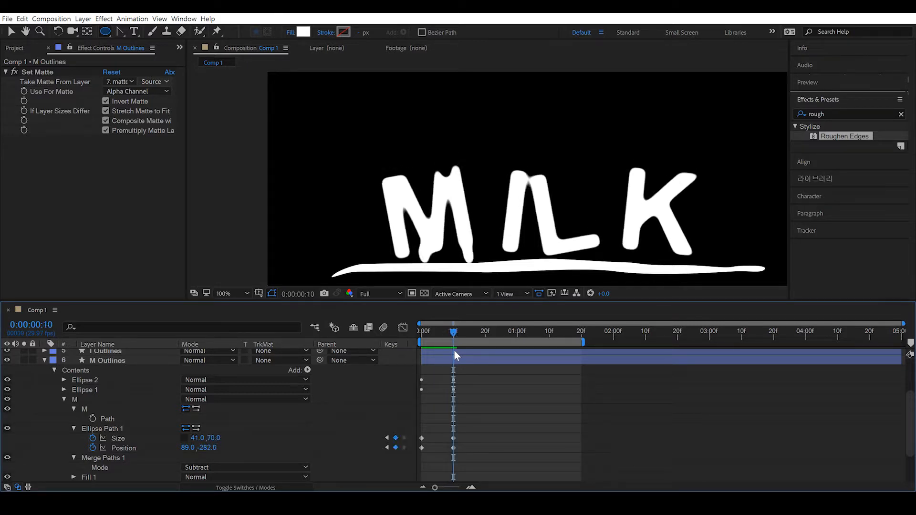
{"action": "mouse_move", "coordinate": [207, 451]}
{"action": "left_mouse_down"}
{"action": "mouse_move", "coordinate": [228, 448]}
{"action": "mouse_move", "coordinate": [195, 439]}
{"action": "left_mouse_up"}
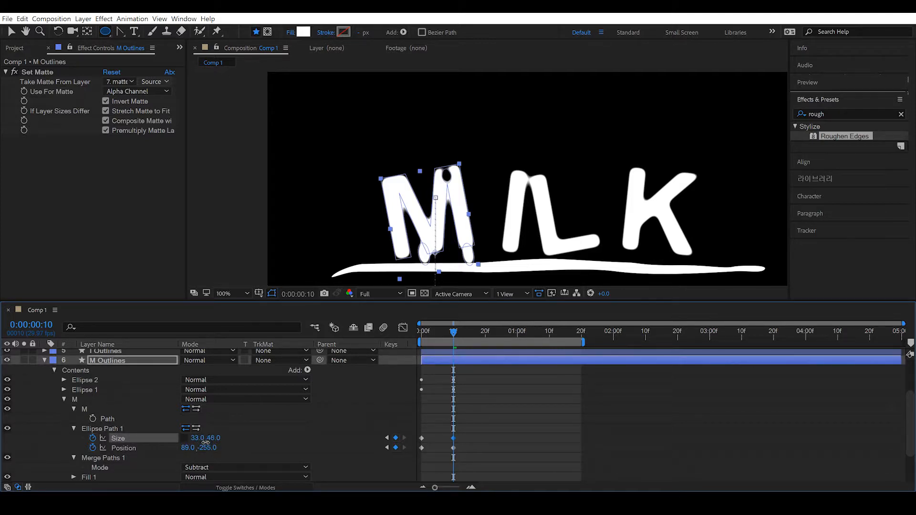
{"action": "left_click", "coordinate": [472, 405]}
{"action": "mouse_move", "coordinate": [454, 333]}
{"action": "left_mouse_down"}
{"action": "mouse_move", "coordinate": [425, 340]}
{"action": "mouse_move", "coordinate": [451, 344]}
{"action": "left_mouse_up"}
{"action": "left_click_drag", "start_coordinate": [208, 451], "coordinate": [201, 448]}
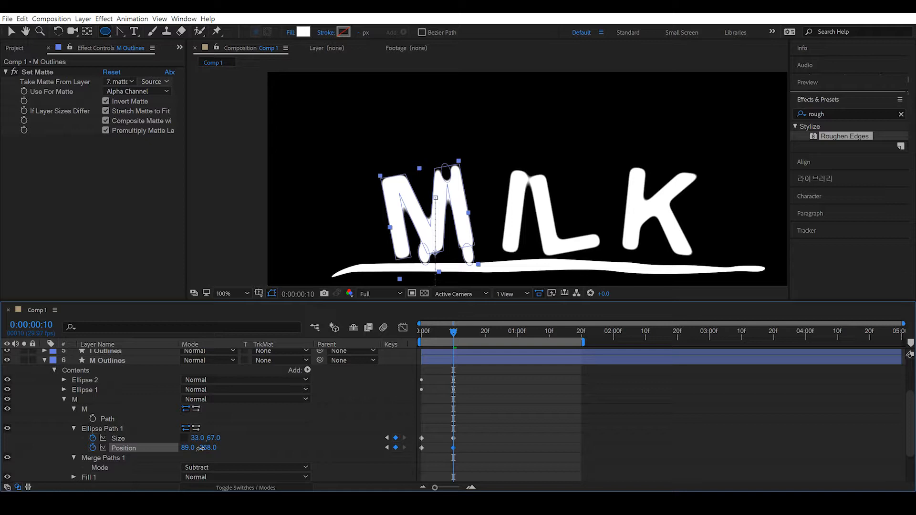
Play the animation from the first frame to review the M's cut-out.
{"action": "left_click", "coordinate": [451, 361]}
{"action": "left_click_drag", "start_coordinate": [454, 338], "coordinate": [380, 357]}
{"action": "left_click", "coordinate": [512, 413]}
{"action": "key", "text": "space"}
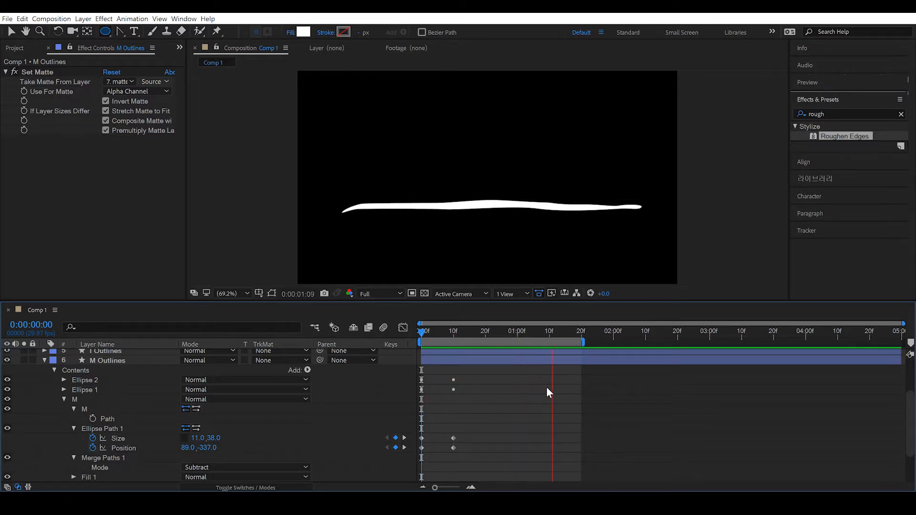
{"action": "key", "text": "space"}
At 0:00:00:10, set Ellipse Path 1's Size to 60 by 21 and scrub around that frame to check.
{"action": "left_click_drag", "start_coordinate": [482, 334], "coordinate": [454, 359]}
{"action": "left_click_drag", "start_coordinate": [211, 438], "coordinate": [204, 439]}
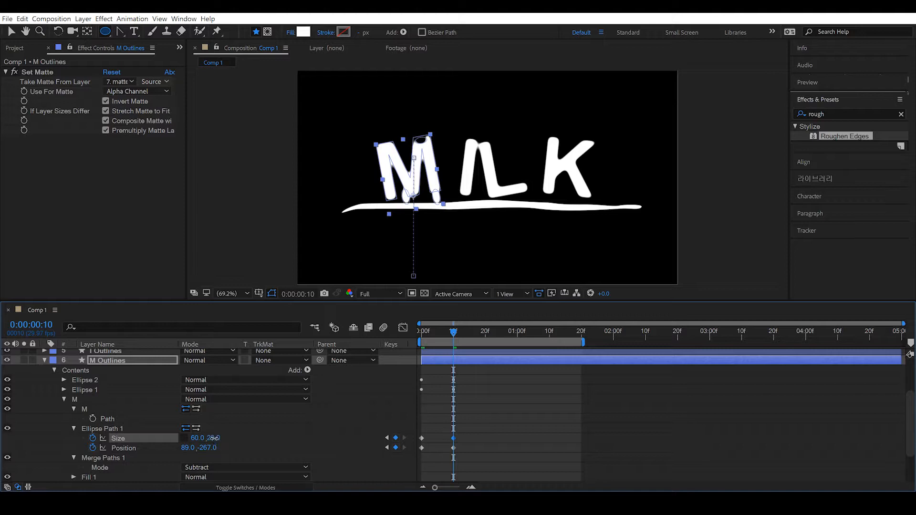
{"action": "left_click", "coordinate": [487, 399]}
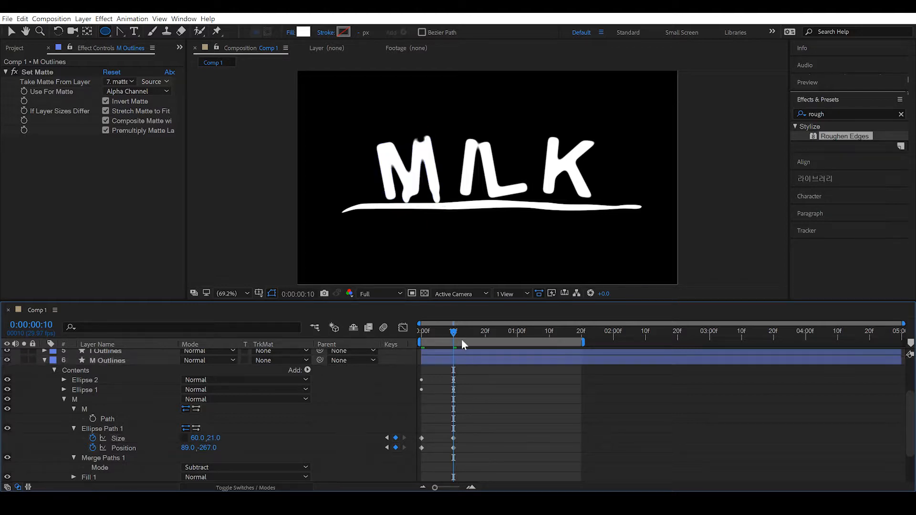
{"action": "mouse_move", "coordinate": [453, 339]}
{"action": "left_mouse_down"}
{"action": "mouse_move", "coordinate": [416, 341]}
{"action": "mouse_move", "coordinate": [465, 348]}
{"action": "mouse_move", "coordinate": [452, 351]}
{"action": "left_mouse_up"}
Duplicate the M's Ellipse Path 1 and, at 0:00:00:10, set the copy's Position to -54, -267 and Size to 39 by 88.
{"action": "left_click", "coordinate": [169, 399]}
{"action": "left_click", "coordinate": [110, 430]}
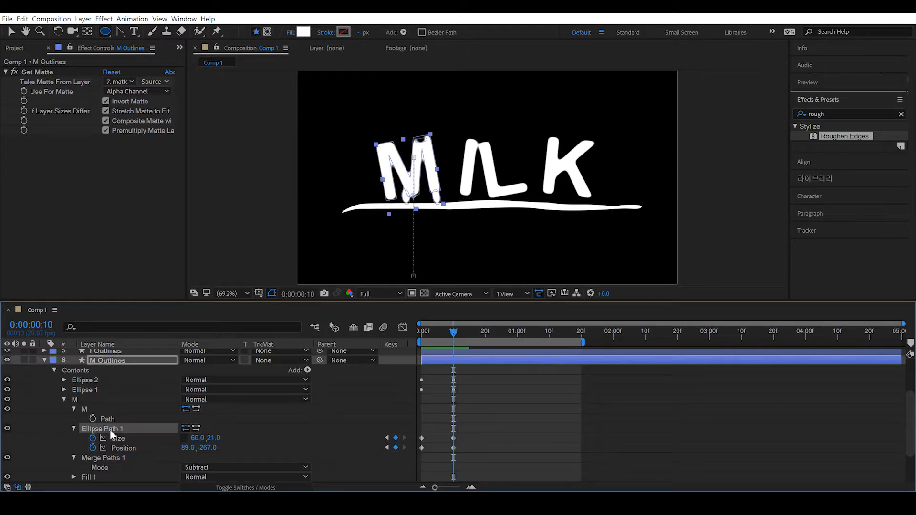
{"action": "key", "text": "ctrl+d"}
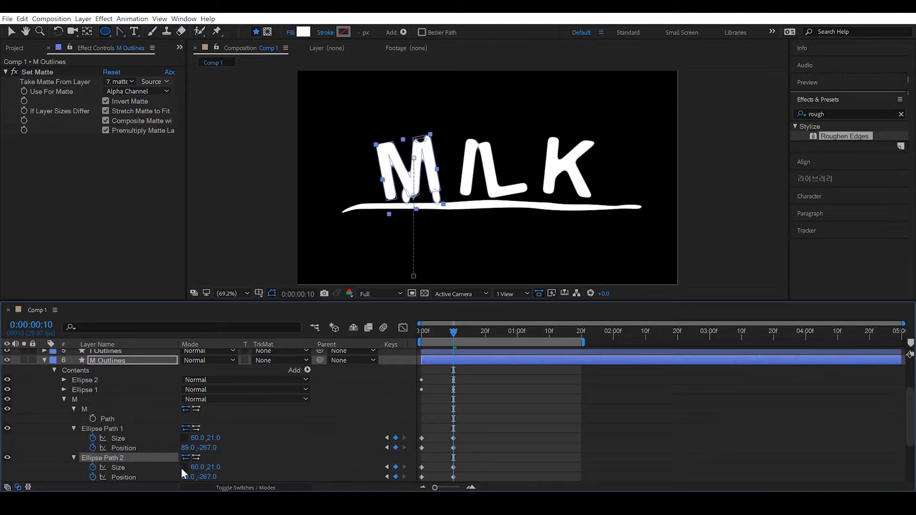
{"action": "scroll", "coordinate": [197, 470], "scroll_direction": "down", "scroll_amount": 3}
{"action": "left_click_drag", "start_coordinate": [187, 399], "coordinate": [83, 390]}
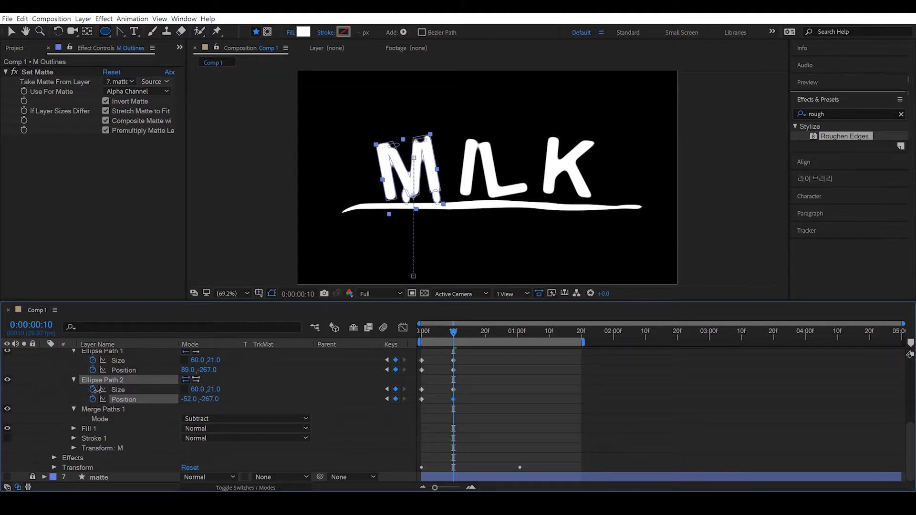
{"action": "left_click_drag", "start_coordinate": [213, 389], "coordinate": [245, 386]}
{"action": "left_click_drag", "start_coordinate": [188, 389], "coordinate": [184, 389]}
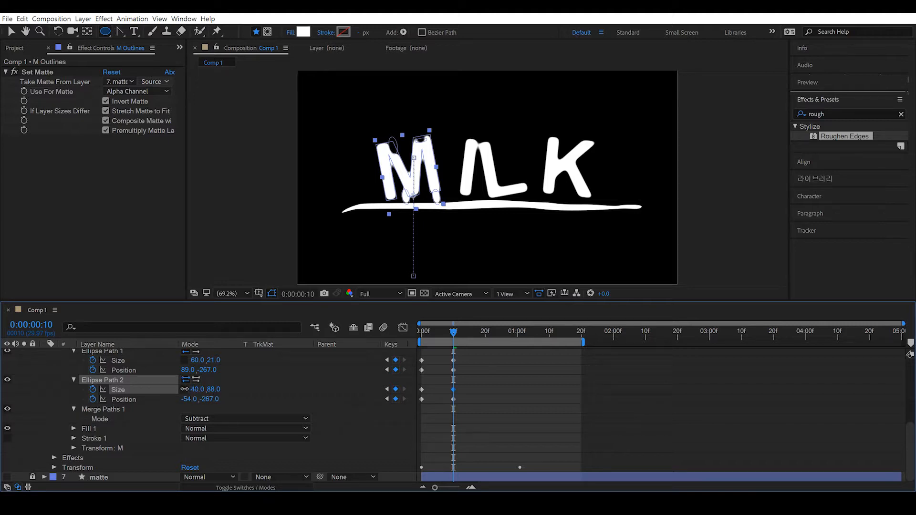
Set Ellipse Path 2's Position to -51, -337 on the first frame and -61, -296 at 0:00:00:10, and preview the animation.
{"action": "left_click_drag", "start_coordinate": [446, 332], "coordinate": [401, 336]}
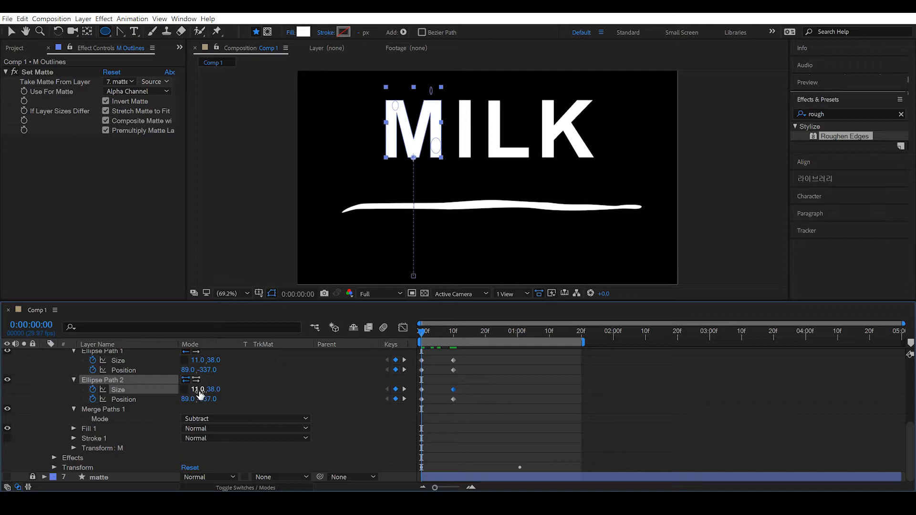
{"action": "left_click_drag", "start_coordinate": [188, 400], "coordinate": [103, 395]}
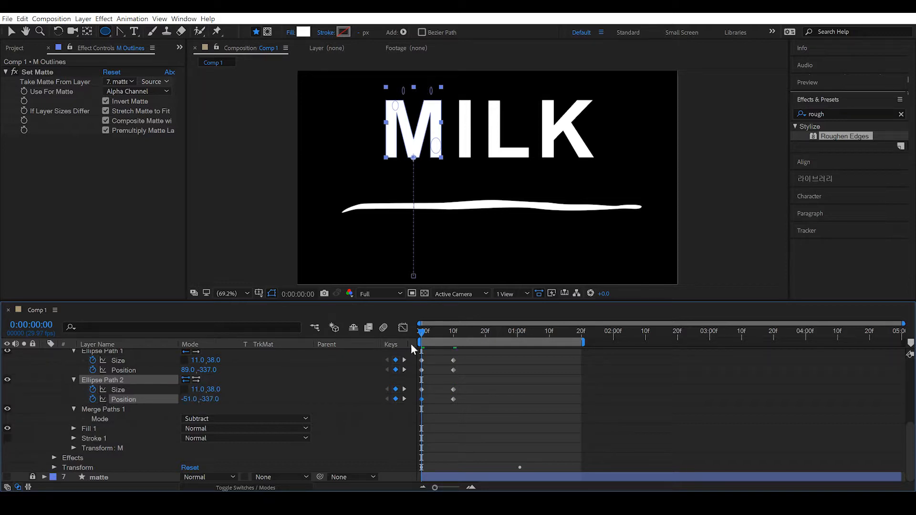
{"action": "left_click_drag", "start_coordinate": [422, 333], "coordinate": [453, 342]}
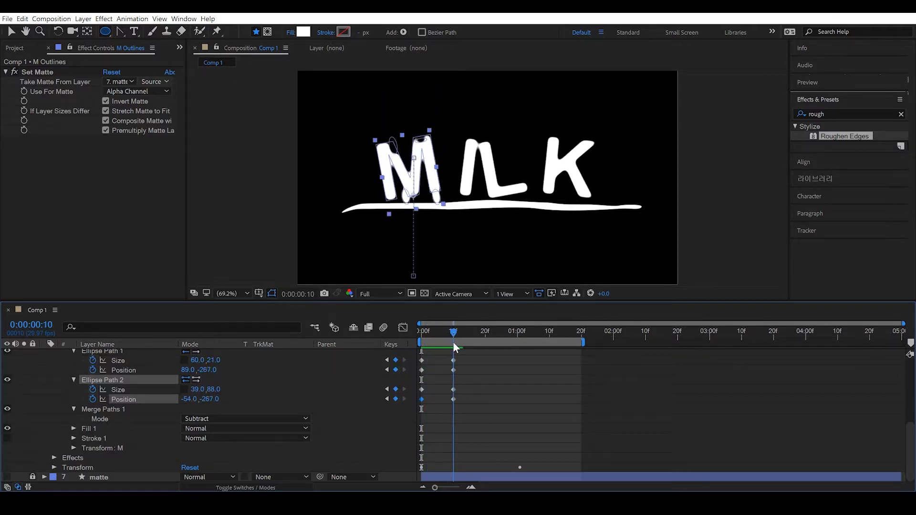
{"action": "mouse_move", "coordinate": [189, 399]}
{"action": "left_mouse_down"}
{"action": "mouse_move", "coordinate": [200, 400]}
{"action": "mouse_move", "coordinate": [189, 406]}
{"action": "left_mouse_up"}
{"action": "left_click", "coordinate": [545, 422]}
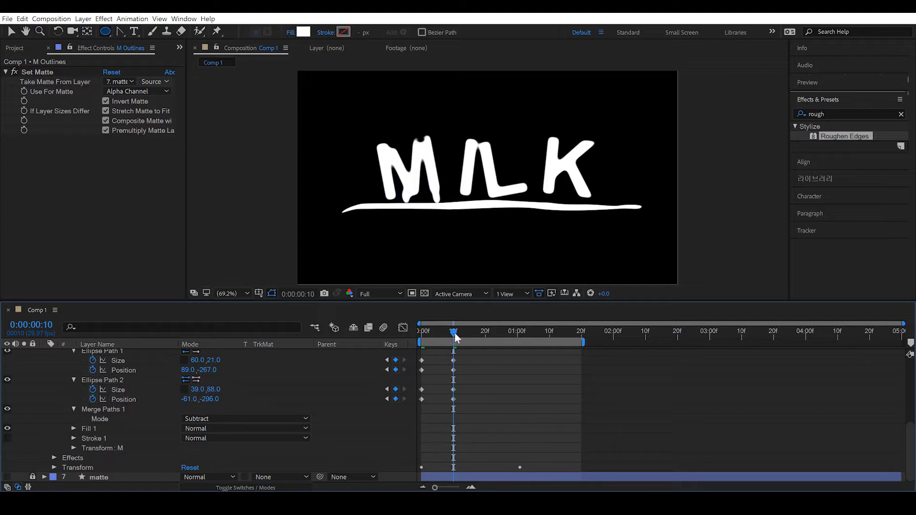
{"action": "left_click", "coordinate": [419, 338]}
{"action": "key", "text": "space"}
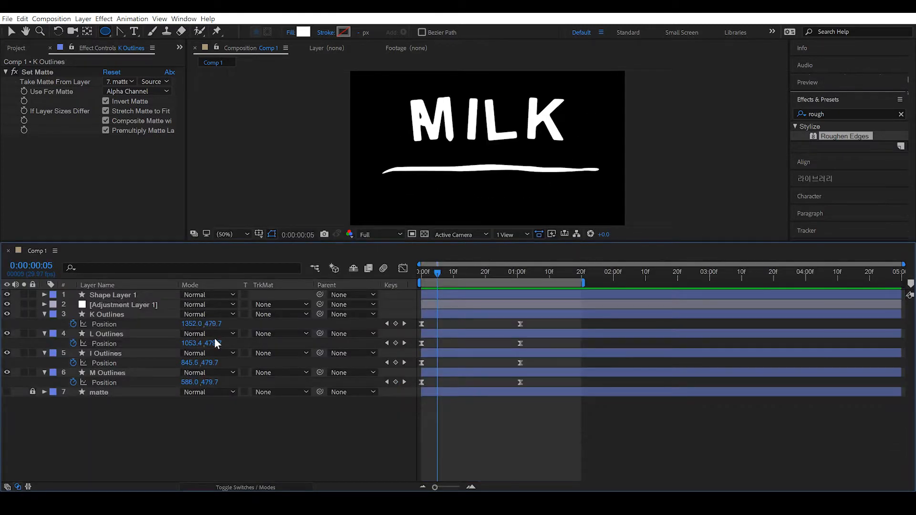
Expand the contents of the I Outlines layer and draw a narrow vertical ellipse overlapping the bottom of the I.
{"action": "left_click", "coordinate": [111, 354]}
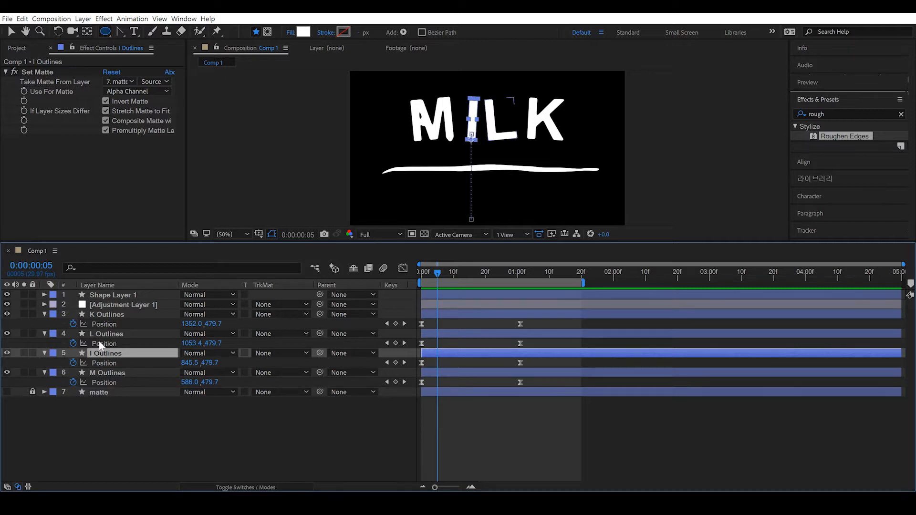
{"action": "left_click", "coordinate": [44, 354]}
{"action": "left_click", "coordinate": [44, 353]}
{"action": "left_click", "coordinate": [54, 383]}
{"action": "left_click", "coordinate": [54, 364]}
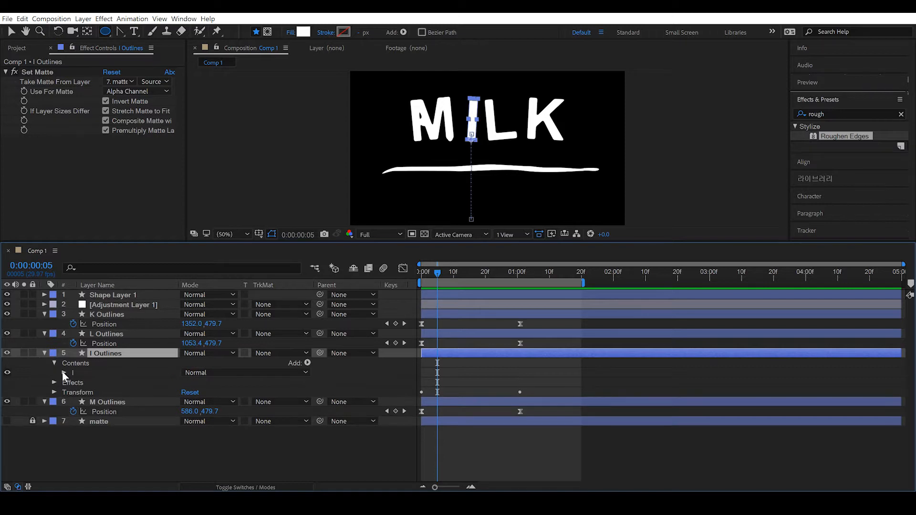
{"action": "left_click", "coordinate": [63, 373]}
{"action": "scroll", "coordinate": [477, 132], "scroll_direction": "up", "scroll_amount": 4}
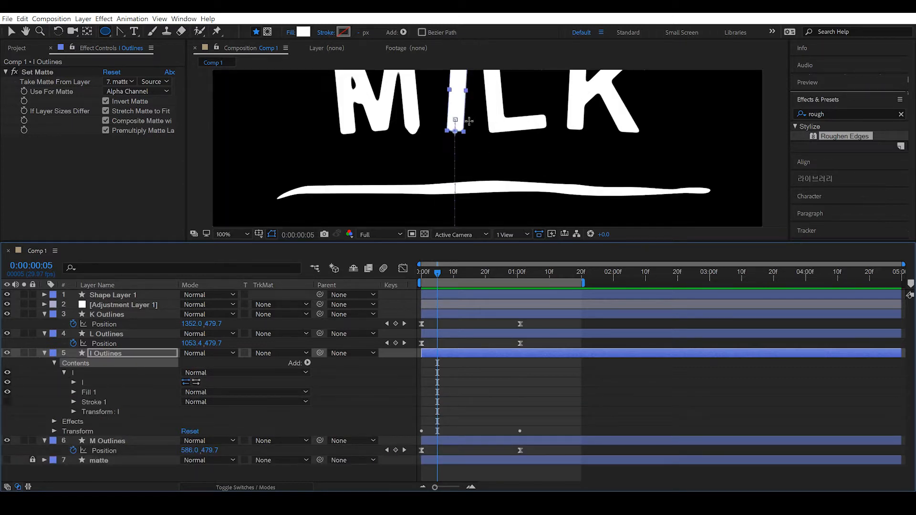
{"action": "left_click_drag", "start_coordinate": [438, 152], "coordinate": [450, 194]}
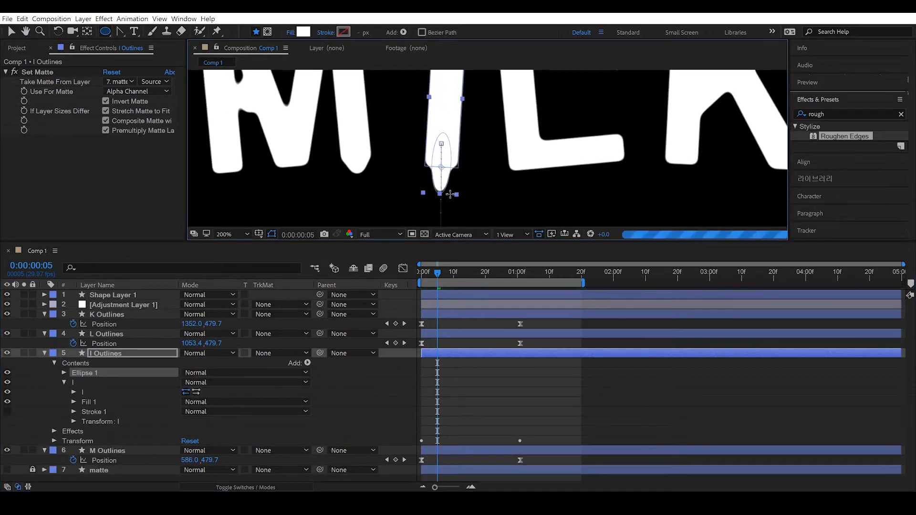
At 0:00:00:10, keyframe the I's ellipse path Size and Position, setting Size to 31.9 by 167.6 and Position to 0, 15.
{"action": "left_click", "coordinate": [64, 372]}
{"action": "left_click", "coordinate": [72, 383]}
{"action": "left_click_drag", "start_coordinate": [490, 276], "coordinate": [454, 287]}
{"action": "key", "text": "comma"}
{"action": "key", "text": "comma"}
{"action": "scroll", "coordinate": [449, 388], "scroll_direction": "down", "scroll_amount": 3}
{"action": "left_click", "coordinate": [93, 340]}
{"action": "left_click", "coordinate": [93, 350]}
{"action": "left_click_drag", "start_coordinate": [197, 354], "coordinate": [232, 345]}
{"action": "scroll", "coordinate": [343, 195], "scroll_direction": "up", "scroll_amount": 1}
{"action": "key", "text": "v"}
Raise the drip ellipse's Position into the I on the first frame, shift it slightly sideways at 0:00:00:10, and scrub to check.
{"action": "left_click_drag", "start_coordinate": [452, 274], "coordinate": [352, 277]}
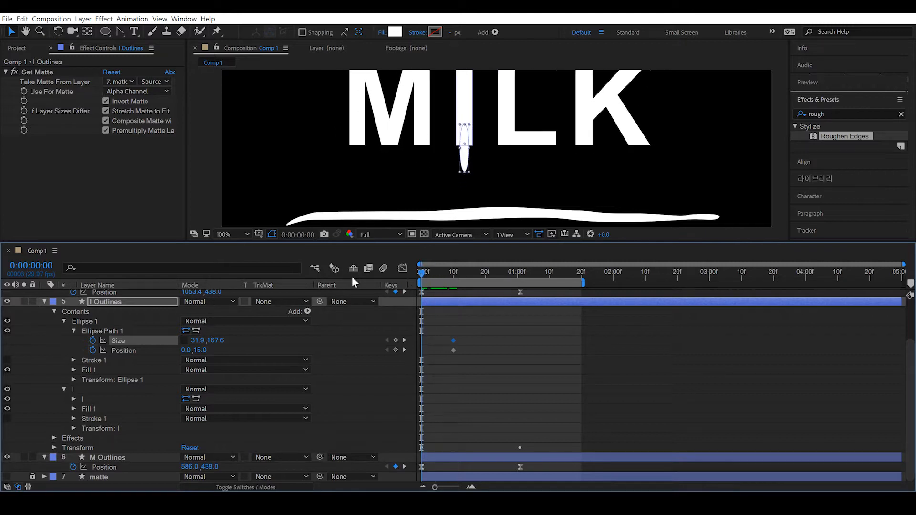
{"action": "left_click_drag", "start_coordinate": [203, 351], "coordinate": [125, 350]}
{"action": "left_click", "coordinate": [473, 322]}
{"action": "left_click_drag", "start_coordinate": [423, 274], "coordinate": [453, 288]}
{"action": "left_click_drag", "start_coordinate": [187, 351], "coordinate": [194, 350]}
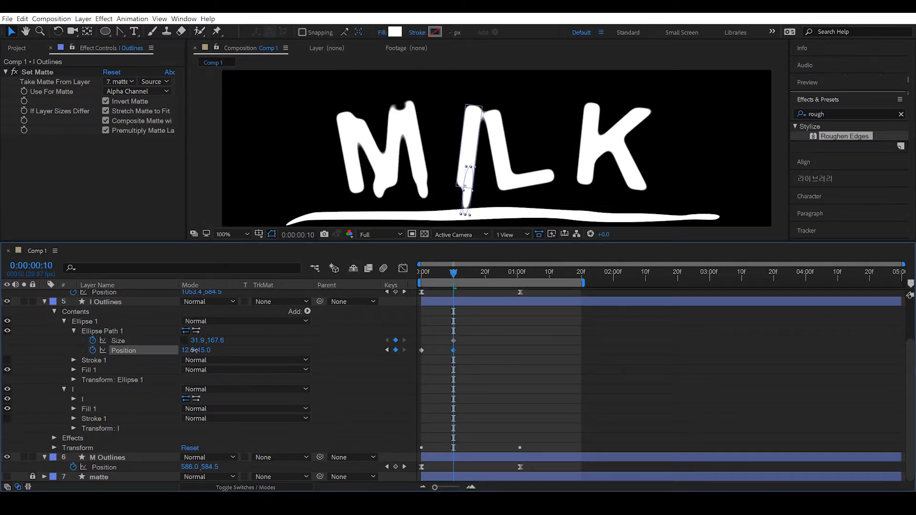
{"action": "mouse_move", "coordinate": [453, 272]}
{"action": "left_mouse_down"}
{"action": "mouse_move", "coordinate": [404, 285]}
{"action": "mouse_move", "coordinate": [447, 288]}
{"action": "left_mouse_up"}
Collapse Ellipse 1, expand the I group in the I Outlines layer, and add an ellipse path to it.
{"action": "left_click", "coordinate": [64, 321]}
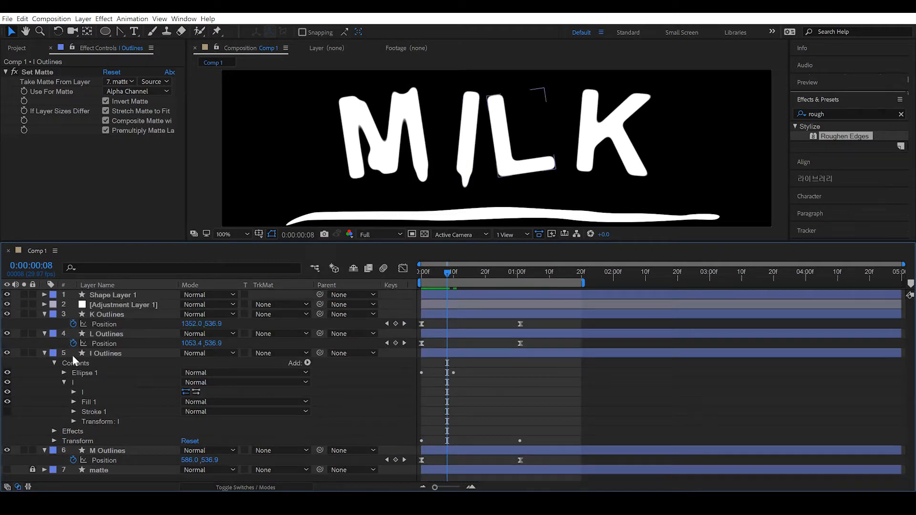
{"action": "left_click", "coordinate": [76, 382]}
{"action": "left_click", "coordinate": [74, 392]}
{"action": "left_click", "coordinate": [307, 362]}
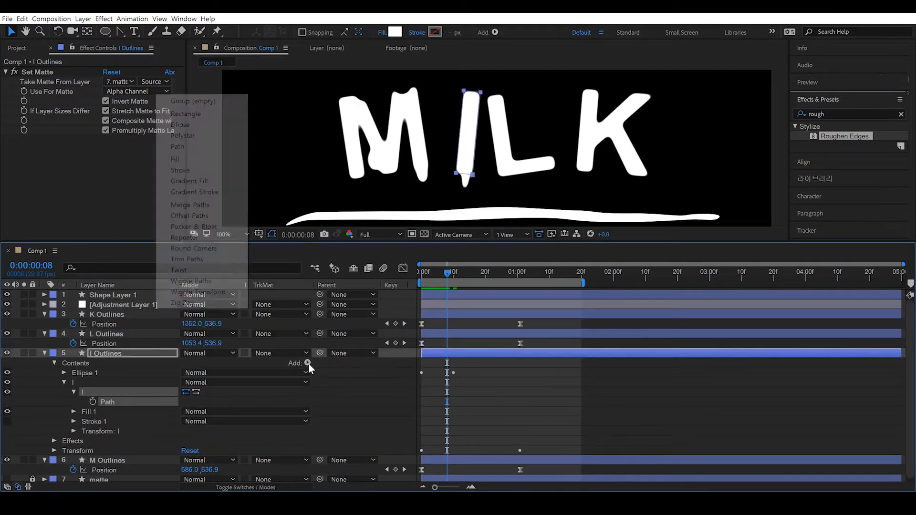
{"action": "left_click", "coordinate": [183, 121]}
{"action": "left_click", "coordinate": [74, 412]}
{"action": "left_click", "coordinate": [106, 421]}
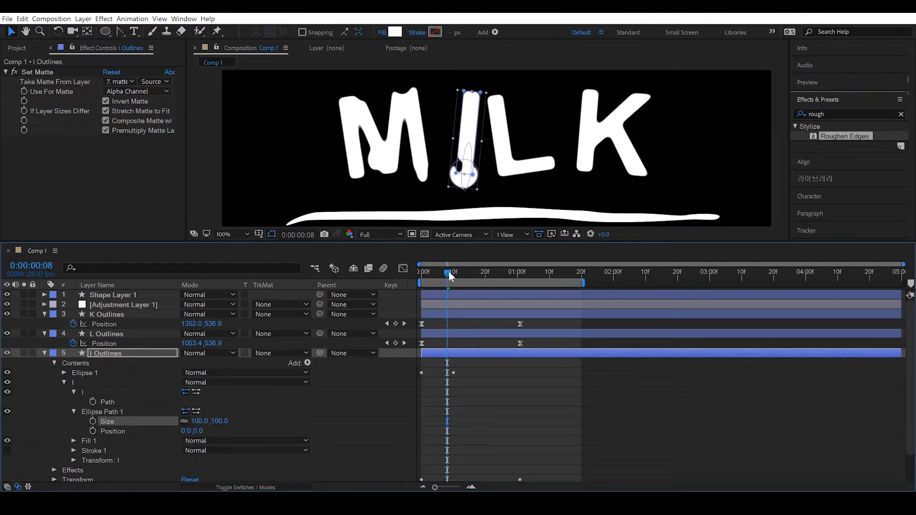
At 0:00:00:10, set the new ellipse path's Position to 0, -365 and its unlinked Size to 25 by 100.
{"action": "left_click_drag", "start_coordinate": [448, 272], "coordinate": [453, 272]}
{"action": "left_click_drag", "start_coordinate": [198, 431], "coordinate": [154, 431]}
{"action": "left_click", "coordinate": [184, 422]}
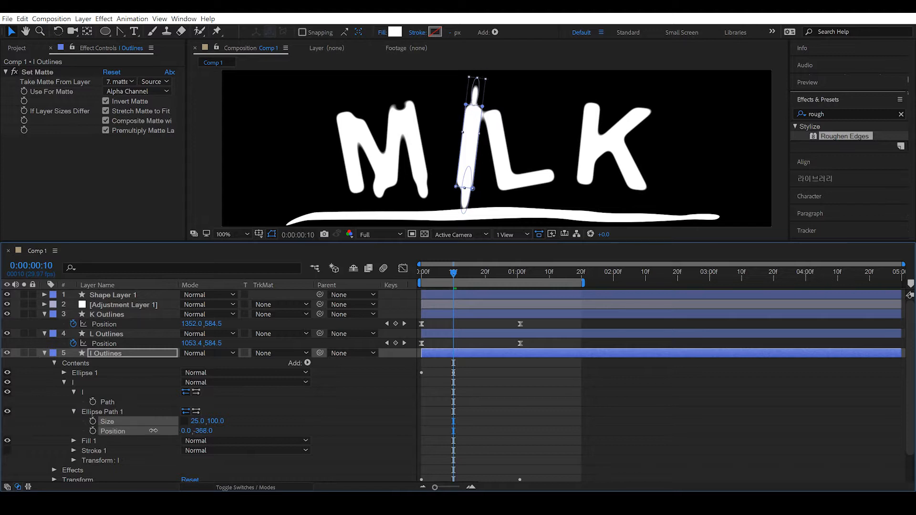
Add Merge Paths in Subtract mode to the I group and set the ellipse path's Position to -8, -279 at the I's top.
{"action": "left_click", "coordinate": [103, 411]}
{"action": "left_click", "coordinate": [308, 363]}
{"action": "left_click", "coordinate": [200, 203]}
{"action": "left_click", "coordinate": [205, 450]}
{"action": "left_click", "coordinate": [237, 417]}
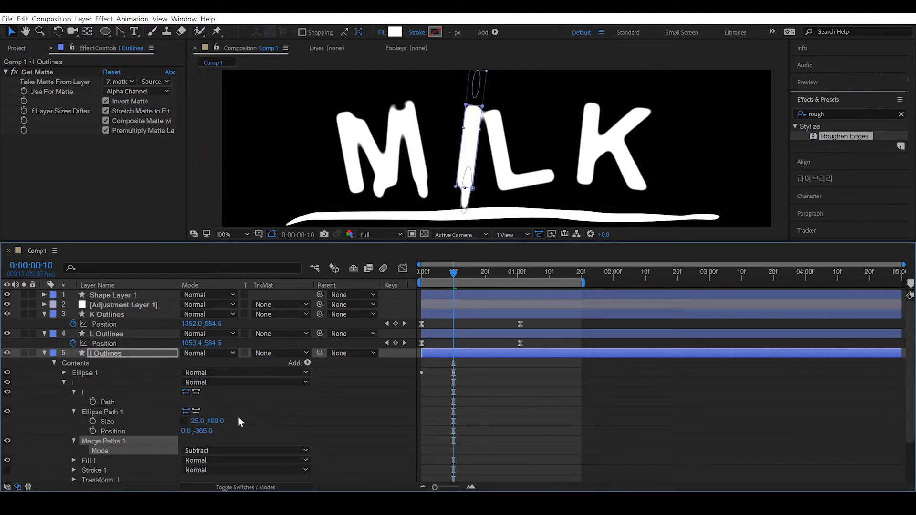
{"action": "left_click_drag", "start_coordinate": [205, 430], "coordinate": [184, 430]}
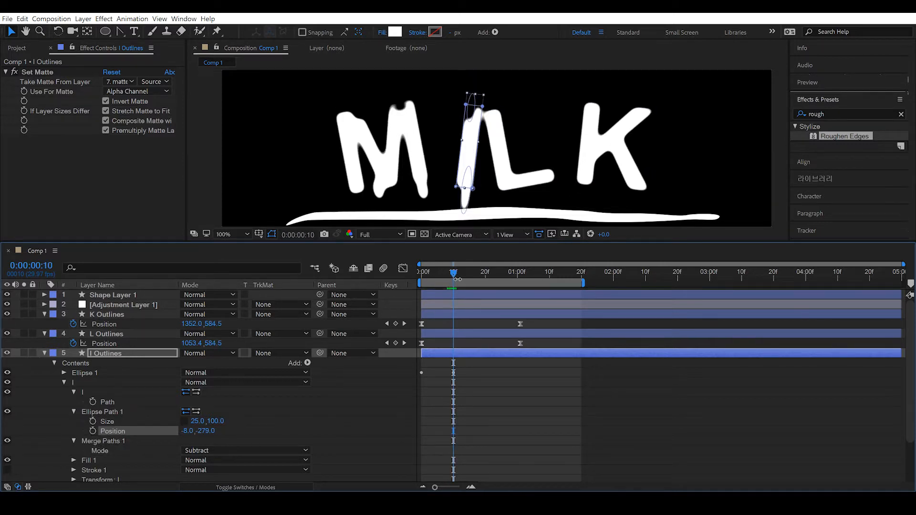
Keyframe the I's ellipse cut-out from 0:00:00:10, set its Position to -8, -358 on the first frame, and preview the motion.
{"action": "left_click", "coordinate": [93, 422]}
{"action": "left_click", "coordinate": [422, 272]}
{"action": "left_click_drag", "start_coordinate": [205, 432], "coordinate": [153, 437]}
{"action": "left_click", "coordinate": [255, 433]}
{"action": "key", "text": "space"}
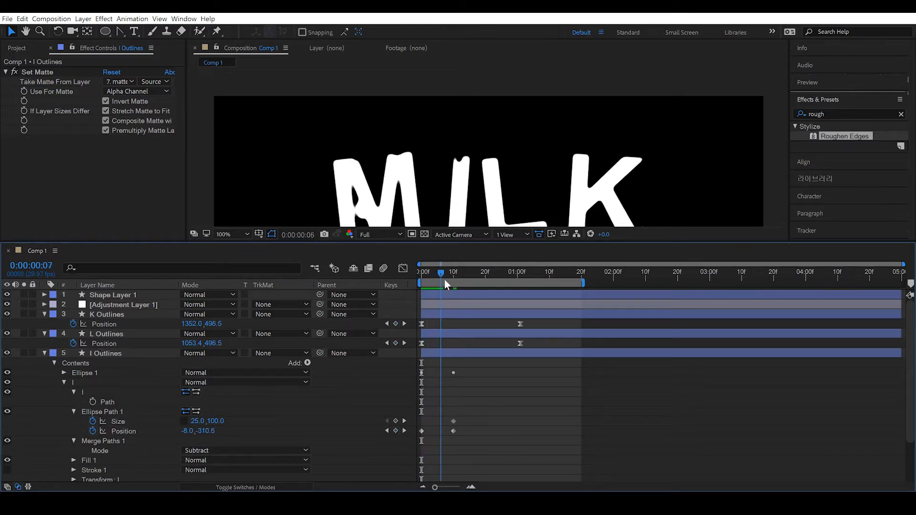
{"action": "left_click_drag", "start_coordinate": [424, 295], "coordinate": [420, 295]}
{"action": "key", "text": "shift+slash"}
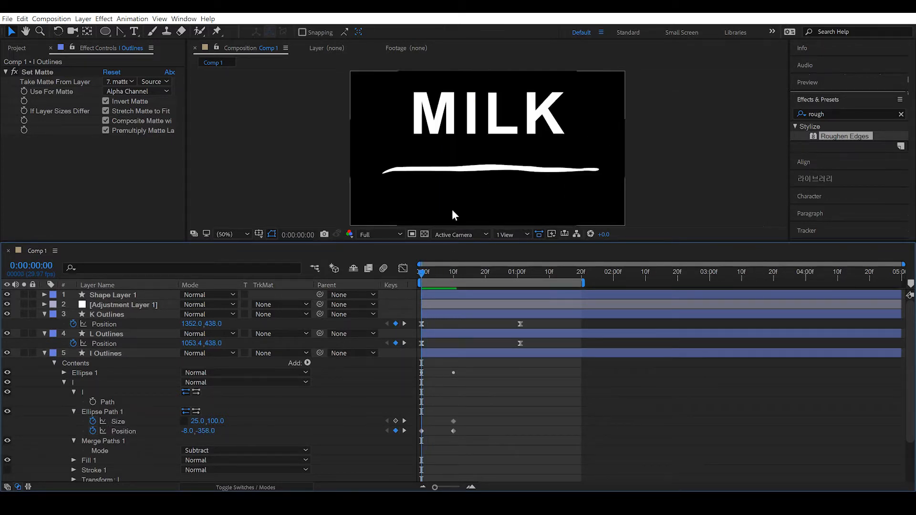
{"action": "scroll", "coordinate": [109, 327], "scroll_direction": "down", "scroll_amount": 2}
Duplicate the I's ellipse path at 0:00:00:10 and set the copy's Position to -8, -122 and Size to 15 by 100.
{"action": "left_click_drag", "start_coordinate": [421, 273], "coordinate": [453, 286]}
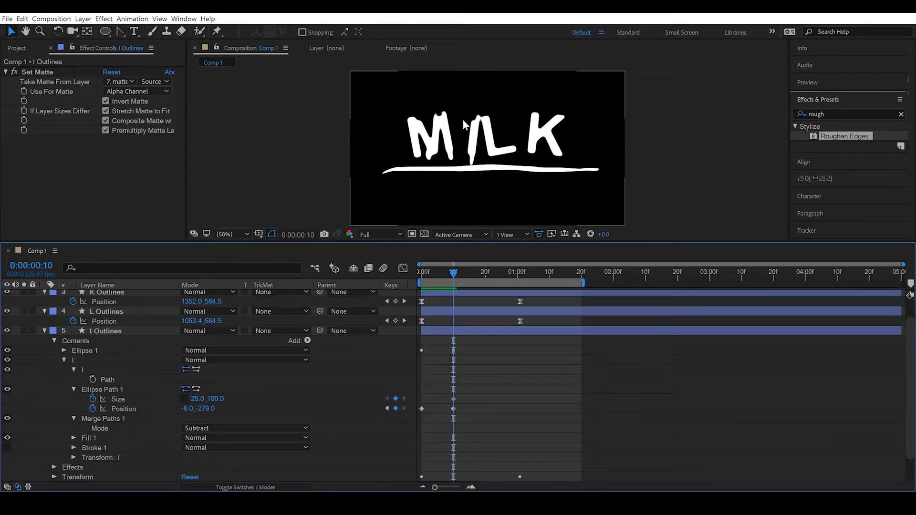
{"action": "key", "text": "slash"}
{"action": "left_click", "coordinate": [118, 388]}
{"action": "key", "text": "ctrl+d"}
{"action": "left_click", "coordinate": [73, 419]}
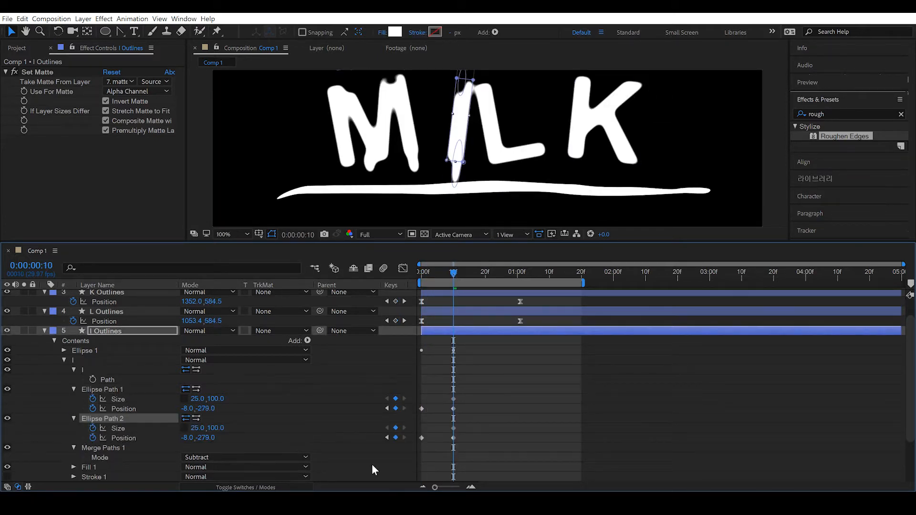
{"action": "left_click_drag", "start_coordinate": [206, 438], "coordinate": [172, 430]}
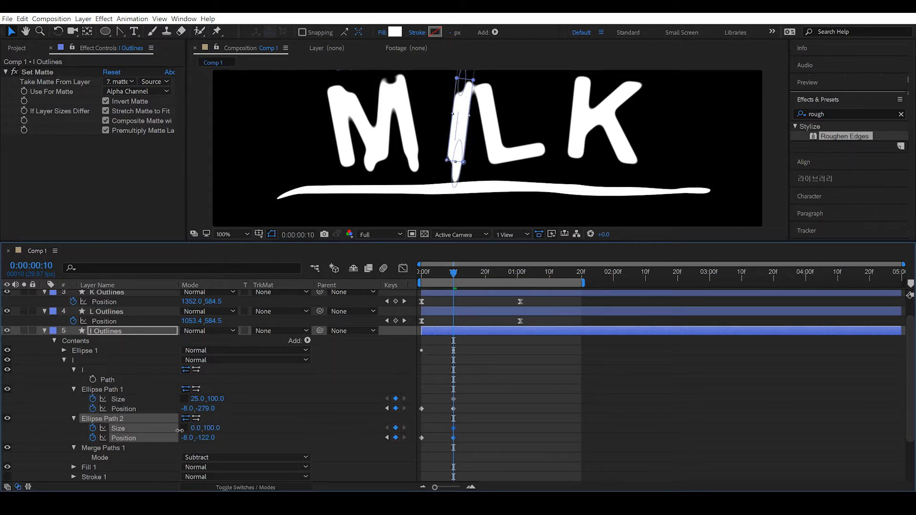
{"action": "left_click_drag", "start_coordinate": [196, 432], "coordinate": [200, 435]}
On the first frame, move the duplicated ellipse path to the left side of the I and reduce its Size width.
{"action": "left_click_drag", "start_coordinate": [454, 273], "coordinate": [421, 272]}
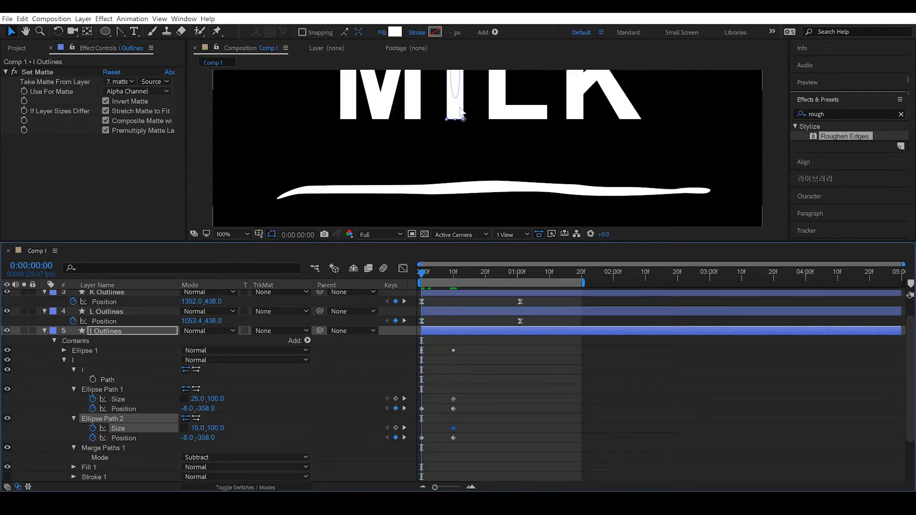
{"action": "left_click_drag", "start_coordinate": [454, 155], "coordinate": [450, 211]}
{"action": "left_click_drag", "start_coordinate": [198, 429], "coordinate": [176, 429]}
{"action": "mouse_move", "coordinate": [423, 274]}
{"action": "left_mouse_down"}
{"action": "mouse_move", "coordinate": [451, 283]}
{"action": "mouse_move", "coordinate": [413, 285]}
{"action": "left_mouse_up"}
{"action": "left_click_drag", "start_coordinate": [449, 124], "coordinate": [451, 164]}
{"action": "left_click_drag", "start_coordinate": [187, 439], "coordinate": [164, 440]}
{"action": "left_click_drag", "start_coordinate": [433, 275], "coordinate": [450, 284]}
{"action": "left_click_drag", "start_coordinate": [508, 219], "coordinate": [490, 197]}
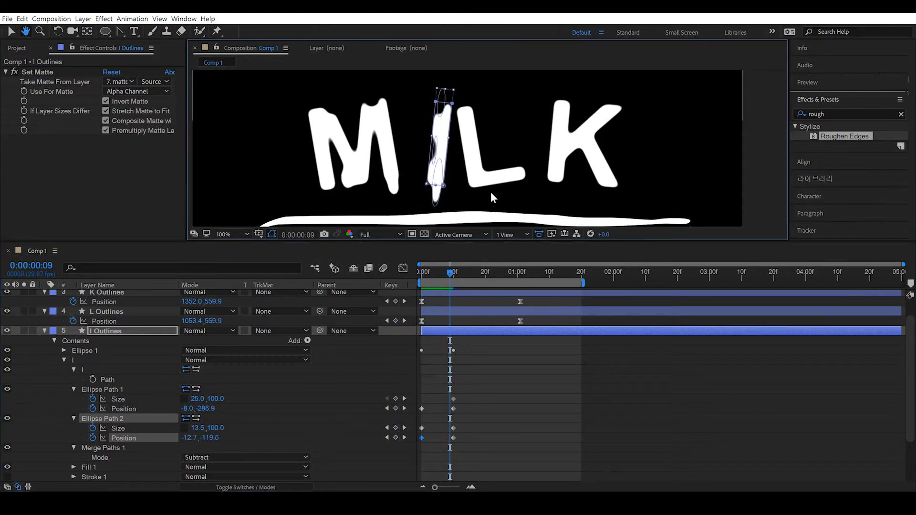
Fine-tune the second ellipse path's Position and Size width at 0:00:00:10, and preview the whole composition from the first frame.
{"action": "left_click", "coordinate": [455, 273]}
{"action": "left_click", "coordinate": [179, 438]}
{"action": "left_click_drag", "start_coordinate": [197, 429], "coordinate": [195, 429]}
{"action": "left_click", "coordinate": [466, 372]}
{"action": "key", "text": "shift+slash"}
{"action": "left_click_drag", "start_coordinate": [454, 273], "coordinate": [419, 275]}
{"action": "key", "text": "space"}
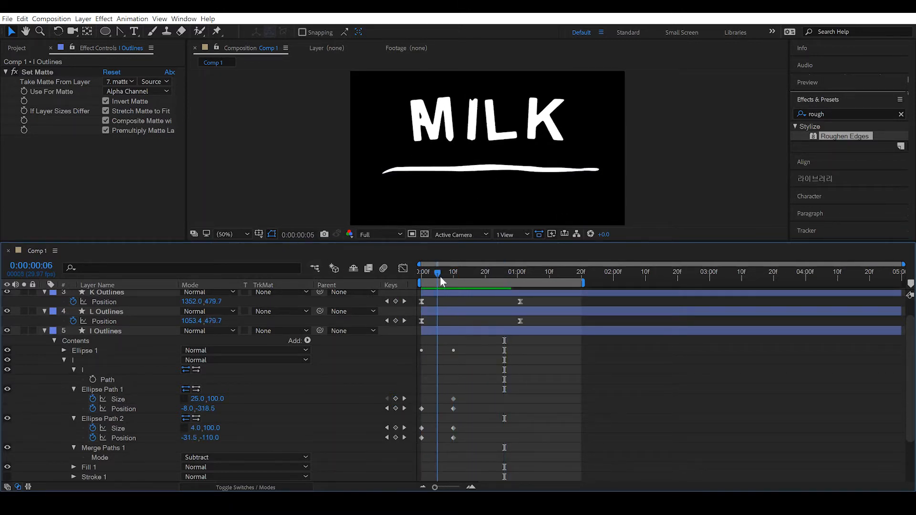
{"action": "left_click", "coordinate": [453, 279]}
{"action": "left_click_drag", "start_coordinate": [453, 279], "coordinate": [415, 283]}
Collapse the I Outlines layer and expand the L Outlines layer's Contents down to the L group.
{"action": "left_click", "coordinate": [45, 331]}
{"action": "left_click", "coordinate": [104, 333]}
{"action": "left_click", "coordinate": [45, 334]}
{"action": "left_click", "coordinate": [45, 334]}
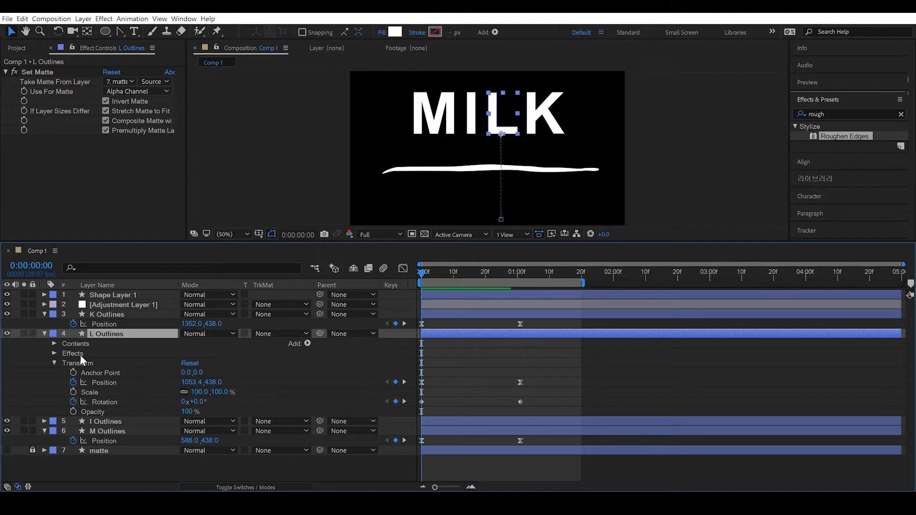
{"action": "left_click", "coordinate": [55, 362]}
{"action": "left_click", "coordinate": [54, 344]}
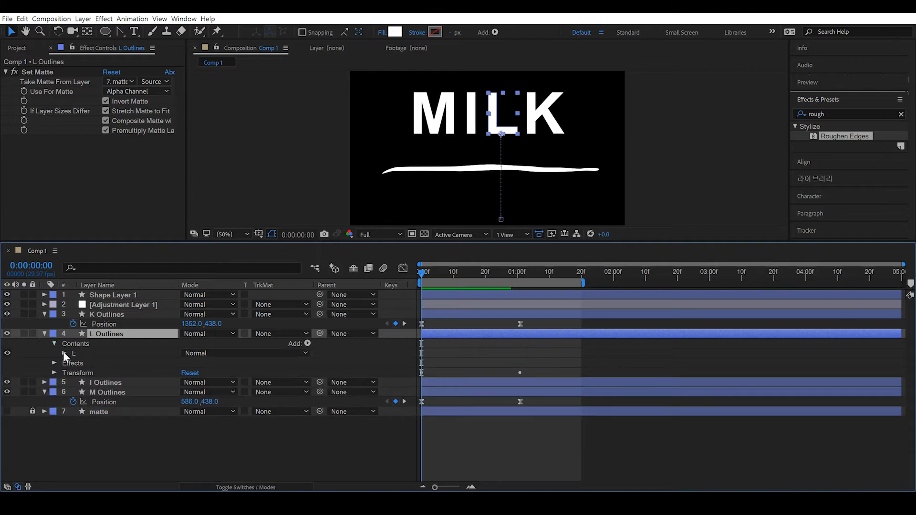
{"action": "left_click", "coordinate": [64, 353]}
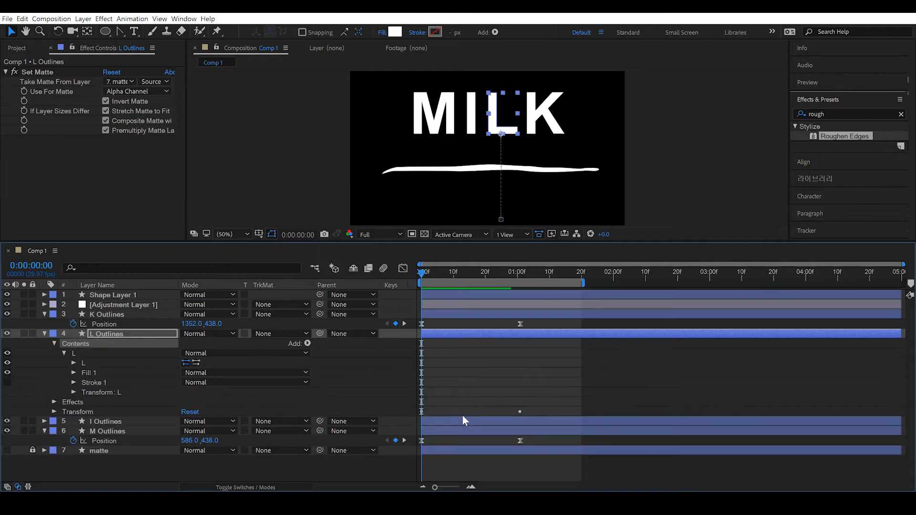
Draw a small ellipse about 23 by 33 inside the right end of the L's foot on the L Outlines layer.
{"action": "left_click", "coordinate": [87, 353]}
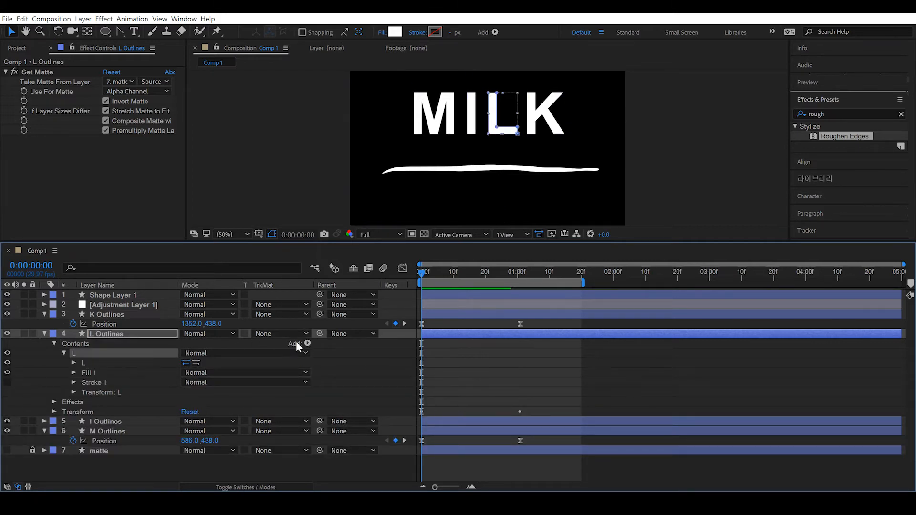
{"action": "left_click", "coordinate": [129, 335]}
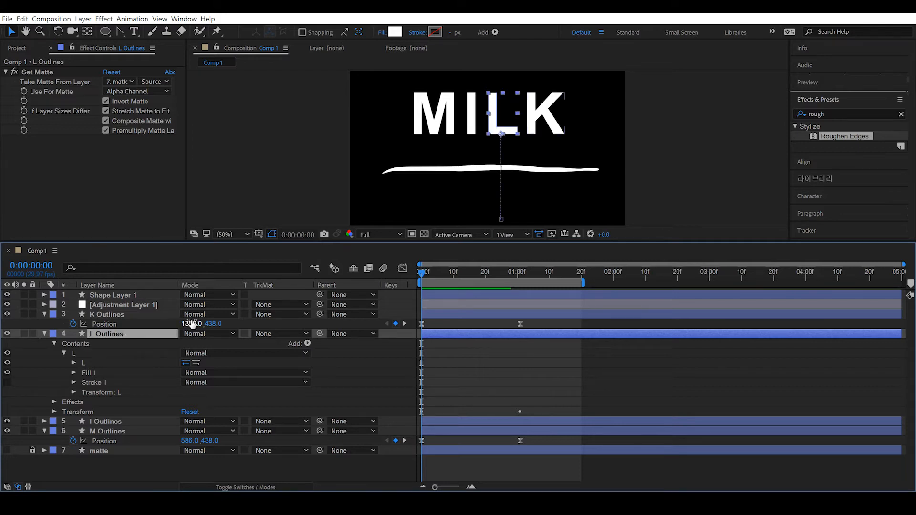
{"action": "left_click", "coordinate": [105, 32]}
{"action": "scroll", "coordinate": [504, 113], "scroll_direction": "up", "scroll_amount": 1}
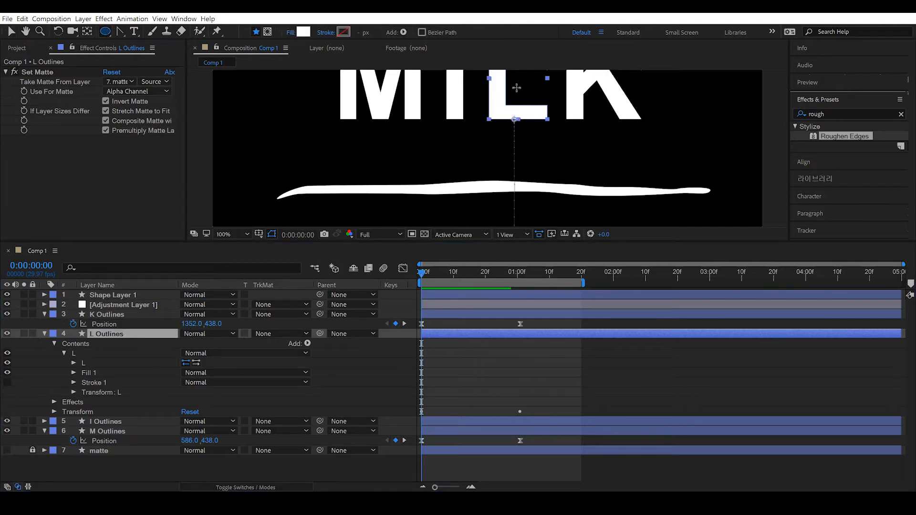
{"action": "left_click_drag", "start_coordinate": [544, 115], "coordinate": [537, 119]}
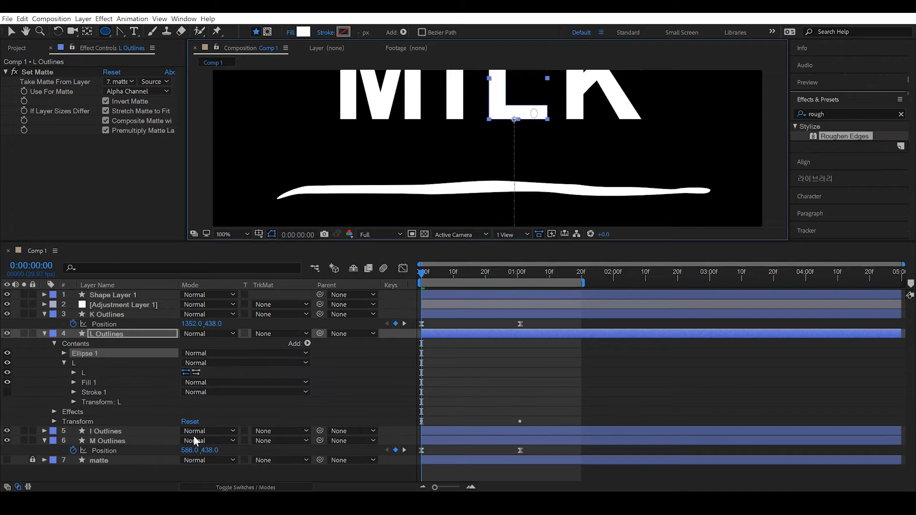
Keyframe the foot ellipse's Size and Position on the first frame, and set Position 0, 88 and Size 27 by 72 at 0:00:00:10.
{"action": "left_click", "coordinate": [64, 354]}
{"action": "left_click", "coordinate": [74, 363]}
{"action": "left_click", "coordinate": [93, 373]}
{"action": "left_click", "coordinate": [93, 383]}
{"action": "left_click", "coordinate": [451, 277]}
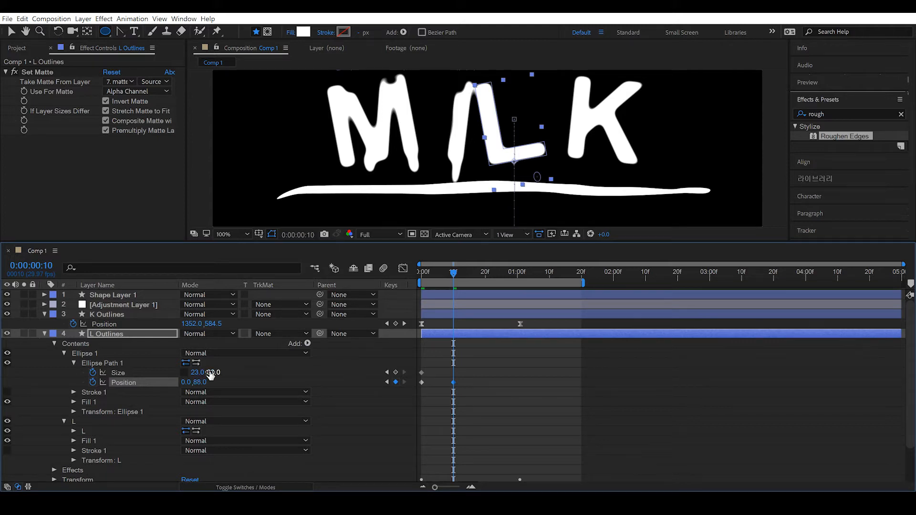
{"action": "left_click_drag", "start_coordinate": [211, 373], "coordinate": [221, 372]}
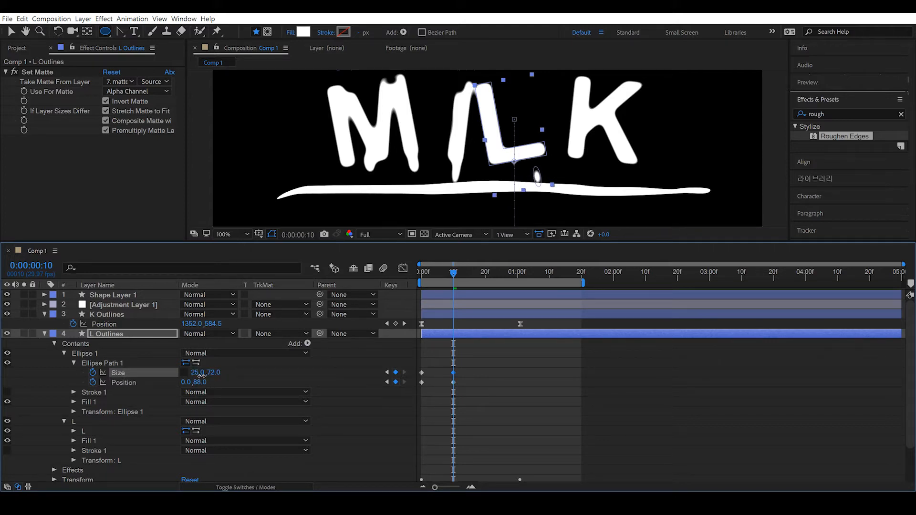
{"action": "left_click_drag", "start_coordinate": [453, 273], "coordinate": [417, 287]}
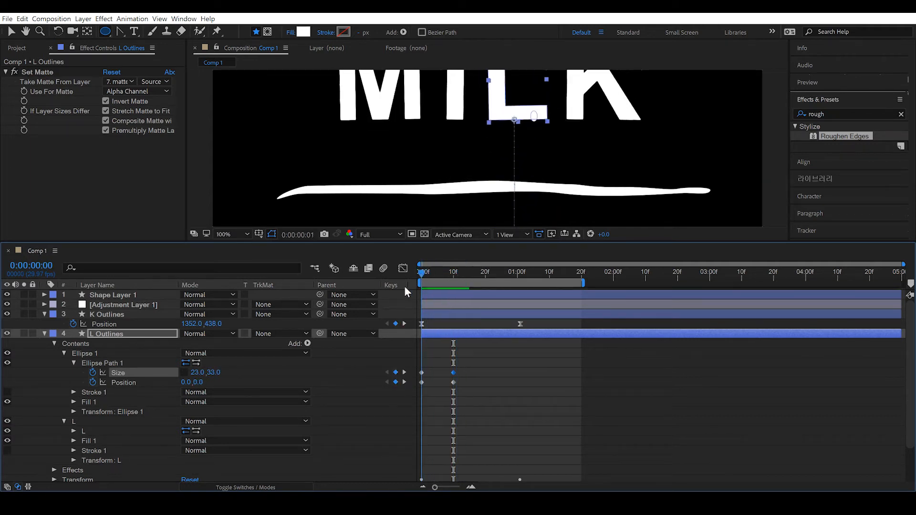
On the first frame, draw a second ellipse about 33 by 95 inside the L's stem on the L Outlines layer.
{"action": "left_click_drag", "start_coordinate": [508, 126], "coordinate": [492, 157]}
{"action": "key", "text": "F2"}
{"action": "mouse_move", "coordinate": [424, 273]}
{"action": "left_mouse_down"}
{"action": "mouse_move", "coordinate": [450, 282]}
{"action": "mouse_move", "coordinate": [416, 284]}
{"action": "left_mouse_up"}
{"action": "left_click_drag", "start_coordinate": [504, 159], "coordinate": [502, 178]}
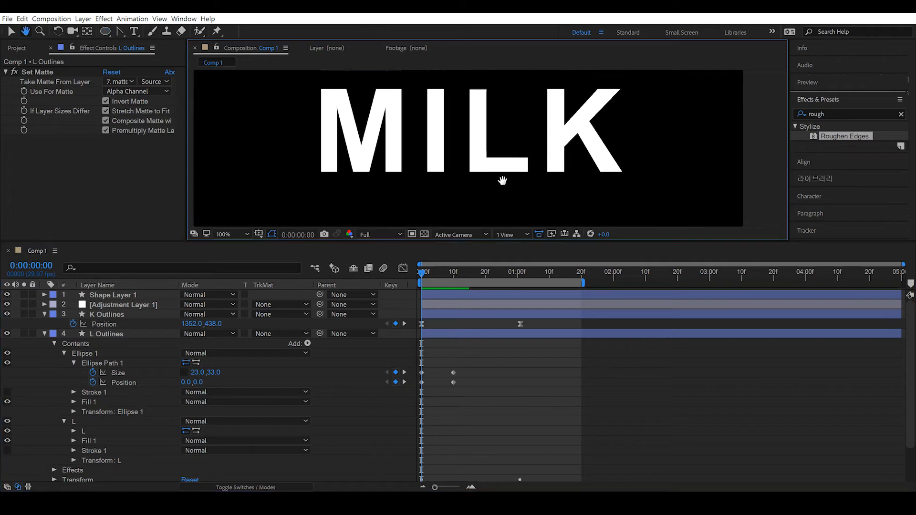
{"action": "mouse_move", "coordinate": [424, 275]}
{"action": "left_mouse_down"}
{"action": "mouse_move", "coordinate": [445, 280]}
{"action": "mouse_move", "coordinate": [414, 284]}
{"action": "left_mouse_up"}
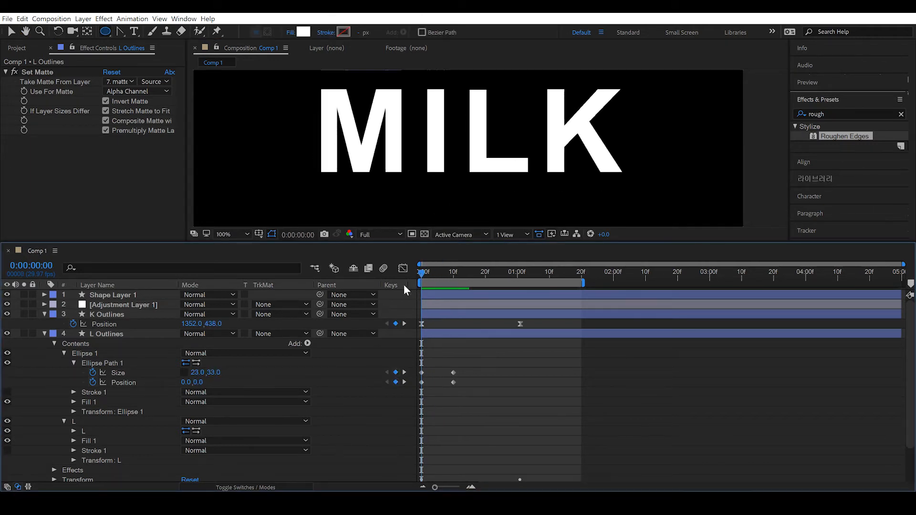
{"action": "left_click", "coordinate": [114, 364]}
{"action": "left_click_drag", "start_coordinate": [616, 161], "coordinate": [617, 160]}
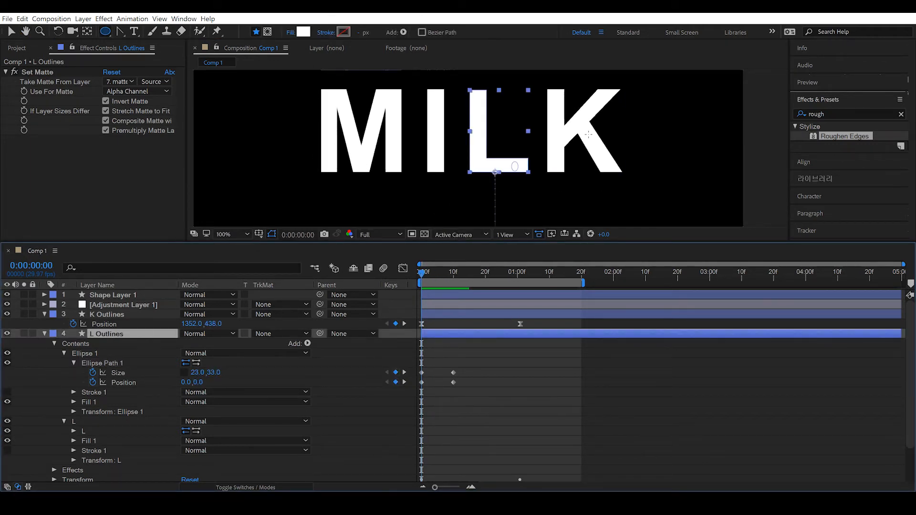
{"action": "left_click_drag", "start_coordinate": [473, 116], "coordinate": [483, 143]}
Keyframe the stem ellipse's Size and Position on the first frame, and move its Position to -36, 83 at 0:00:00:10.
{"action": "left_click", "coordinate": [64, 353]}
{"action": "left_click", "coordinate": [74, 363]}
{"action": "left_click", "coordinate": [92, 373]}
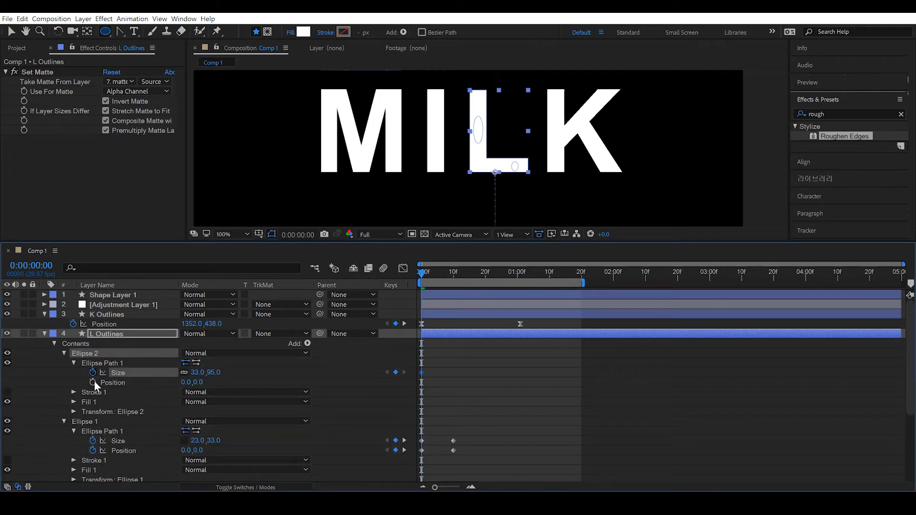
{"action": "left_click", "coordinate": [93, 383]}
{"action": "key", "text": "shift+Page_Down"}
{"action": "left_click_drag", "start_coordinate": [199, 383], "coordinate": [241, 385]}
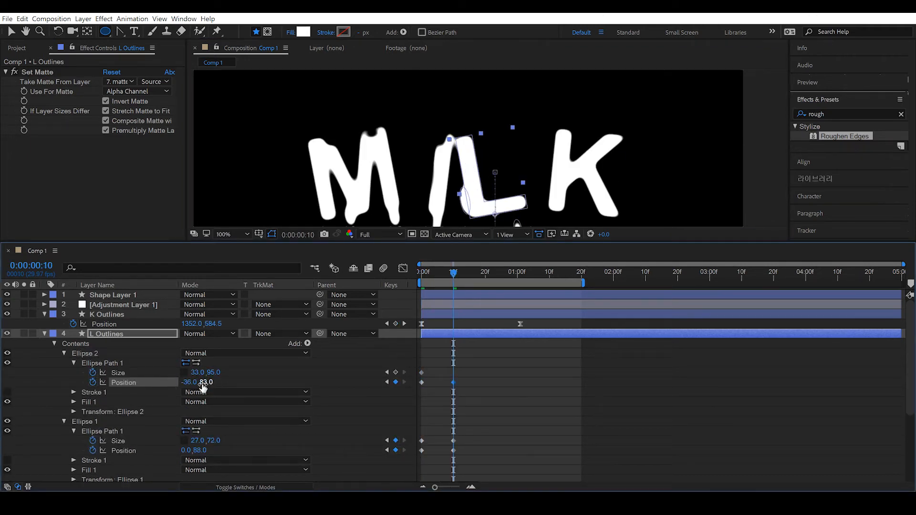
Set the stem ellipse's transform Rotation to 18° and its path Position to -7, 99 at 0:00:00:10.
{"action": "left_click", "coordinate": [74, 411]}
{"action": "left_click_drag", "start_coordinate": [199, 469], "coordinate": [208, 470]}
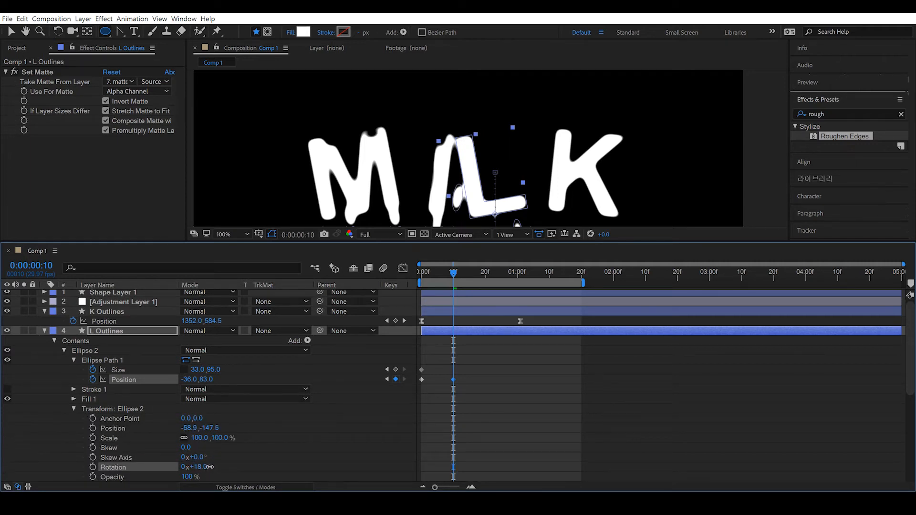
{"action": "left_click_drag", "start_coordinate": [196, 380], "coordinate": [215, 381]}
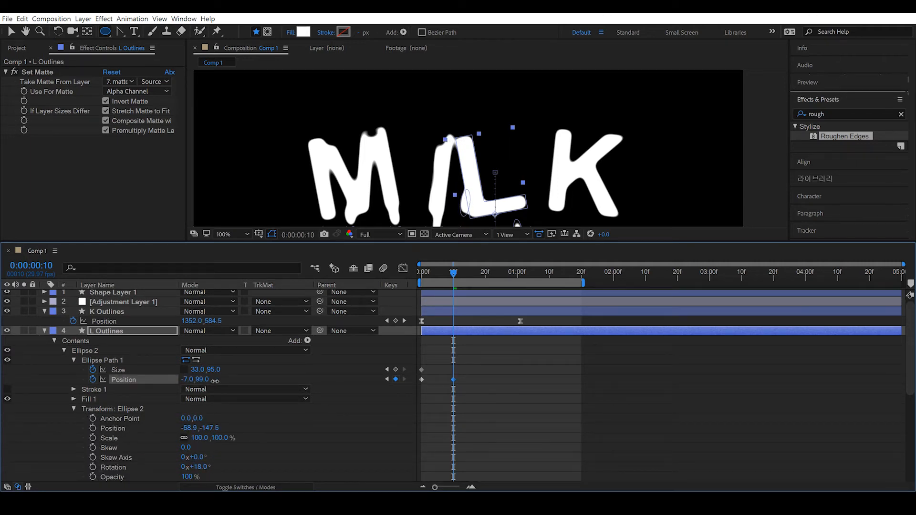
{"action": "mouse_move", "coordinate": [454, 272]}
{"action": "left_mouse_down"}
{"action": "mouse_move", "coordinate": [417, 283]}
{"action": "mouse_move", "coordinate": [452, 276]}
{"action": "left_mouse_up"}
Expand the K Outlines layer's Contents and draw an ellipse about 77.3 by 38.4 across the middle of the K.
{"action": "left_click", "coordinate": [44, 330]}
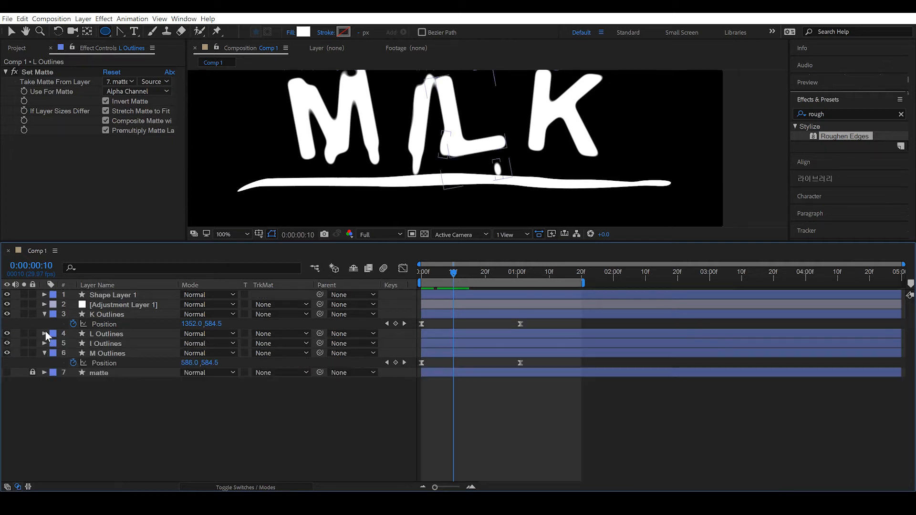
{"action": "left_click", "coordinate": [105, 311]}
{"action": "left_click", "coordinate": [44, 311]}
{"action": "left_click", "coordinate": [54, 344]}
{"action": "left_click", "coordinate": [54, 324]}
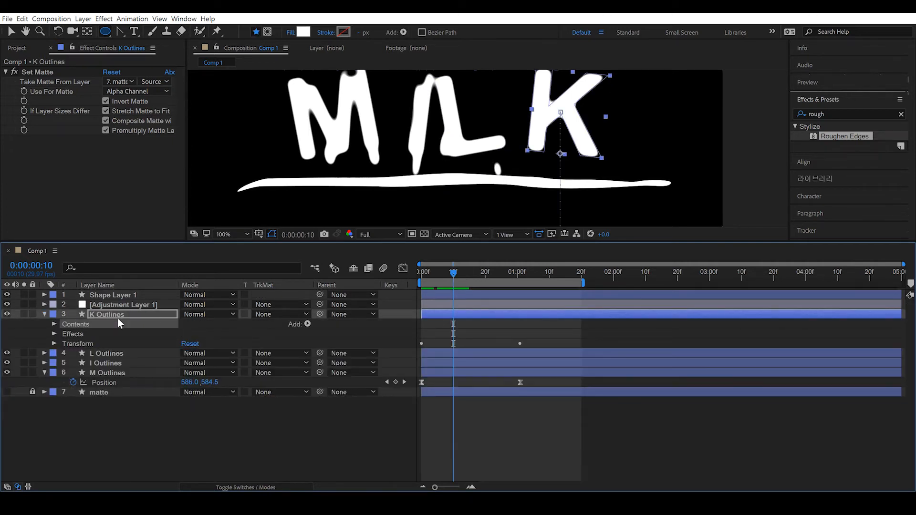
{"action": "left_click_drag", "start_coordinate": [523, 242], "coordinate": [524, 271]}
{"action": "left_click", "coordinate": [133, 202]}
{"action": "left_click_drag", "start_coordinate": [553, 119], "coordinate": [573, 130]}
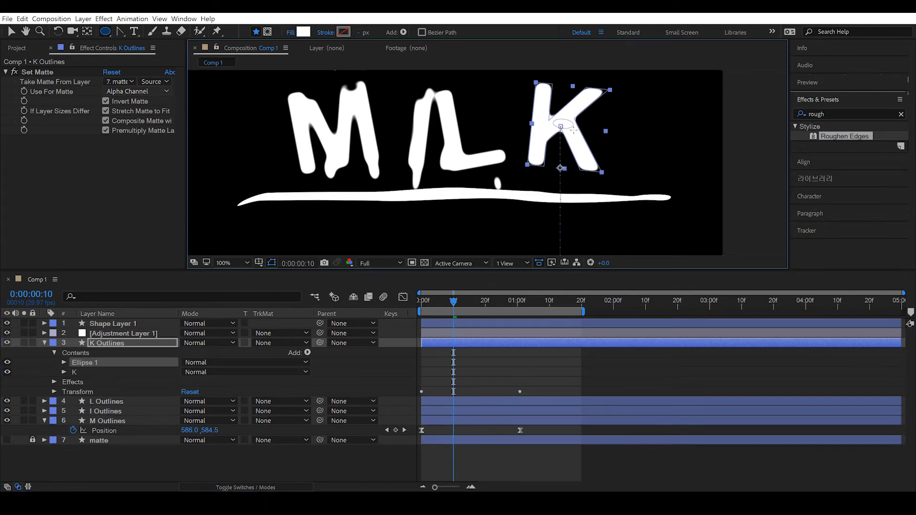
Keyframe the K ellipse's Size and Position from the first frame, with Position 0, 48 and Size 119.6 by 59.4 at 0:00:00:10.
{"action": "left_click", "coordinate": [64, 362]}
{"action": "left_click", "coordinate": [73, 372]}
{"action": "mouse_move", "coordinate": [446, 304]}
{"action": "left_mouse_down"}
{"action": "mouse_move", "coordinate": [417, 307]}
{"action": "mouse_move", "coordinate": [453, 306]}
{"action": "left_mouse_up"}
{"action": "left_click", "coordinate": [93, 381]}
{"action": "left_click", "coordinate": [93, 391]}
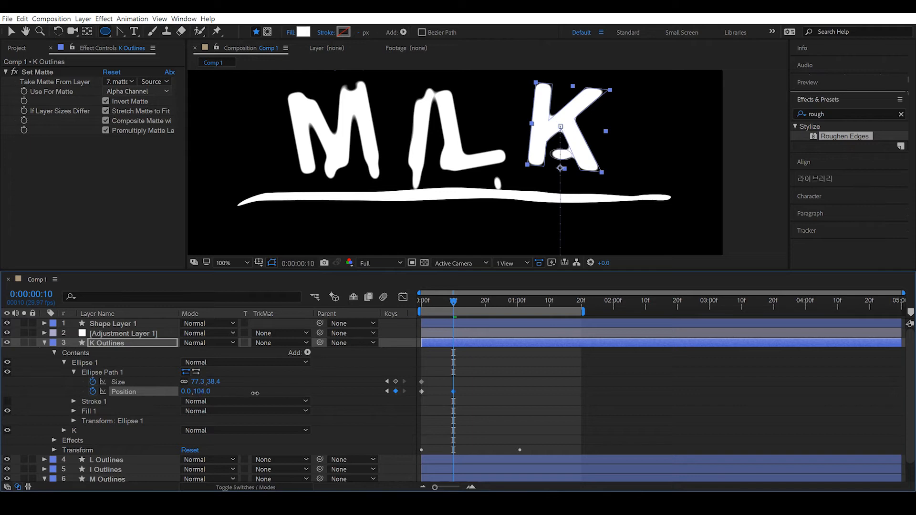
{"action": "left_click_drag", "start_coordinate": [237, 394], "coordinate": [236, 394]}
{"action": "mouse_move", "coordinate": [202, 382]}
{"action": "left_mouse_down"}
{"action": "mouse_move", "coordinate": [228, 385]}
{"action": "mouse_move", "coordinate": [188, 392]}
{"action": "left_mouse_up"}
{"action": "left_click", "coordinate": [513, 374]}
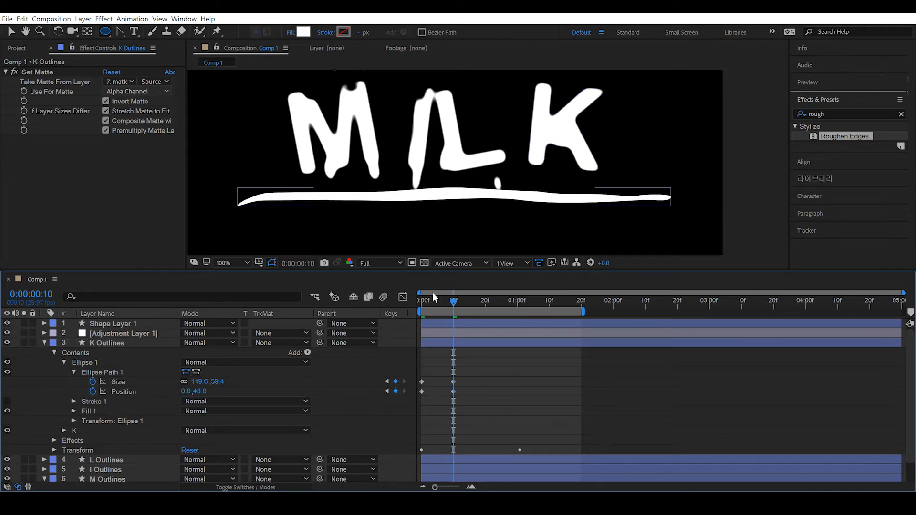
At 0:00:00:16, set the K ellipse's Position to 34, 79 and enlarge its Size width to about 141.7, and scrub back to check.
{"action": "left_click_drag", "start_coordinate": [449, 306], "coordinate": [471, 316]}
{"action": "left_click_drag", "start_coordinate": [179, 394], "coordinate": [223, 381]}
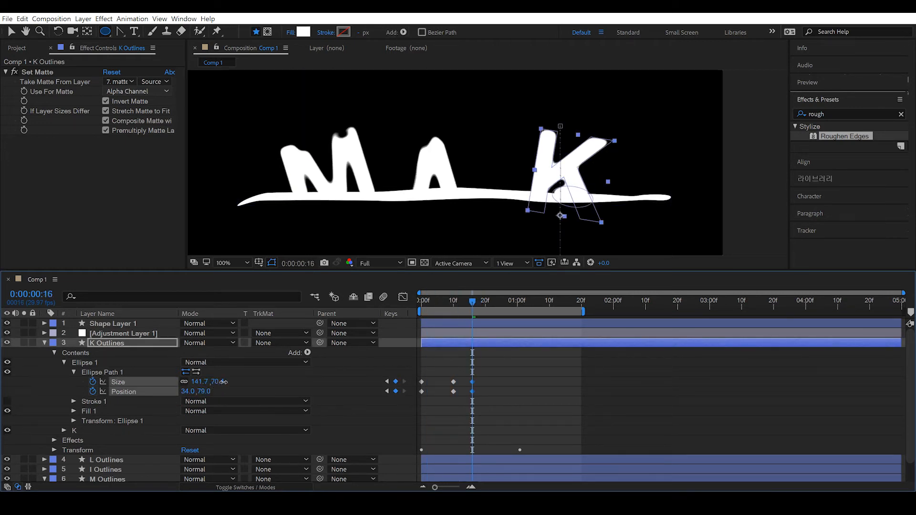
{"action": "left_click_drag", "start_coordinate": [480, 304], "coordinate": [423, 318]}
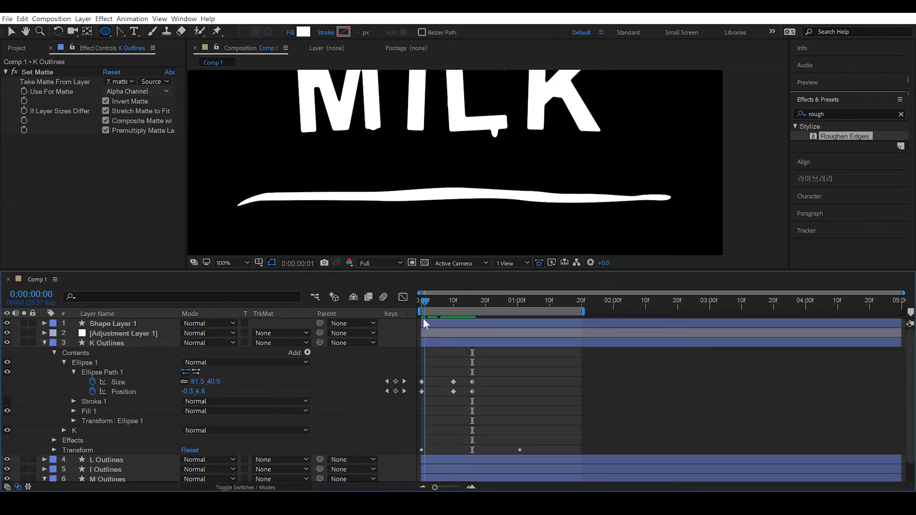
Add an ellipse path to the K group, with Position -66, -344 above the K's stem and Size 49 by 49.
{"action": "left_click", "coordinate": [65, 362]}
{"action": "left_click", "coordinate": [64, 372]}
{"action": "left_click", "coordinate": [73, 381]}
{"action": "left_click", "coordinate": [307, 353]}
{"action": "left_click", "coordinate": [180, 134]}
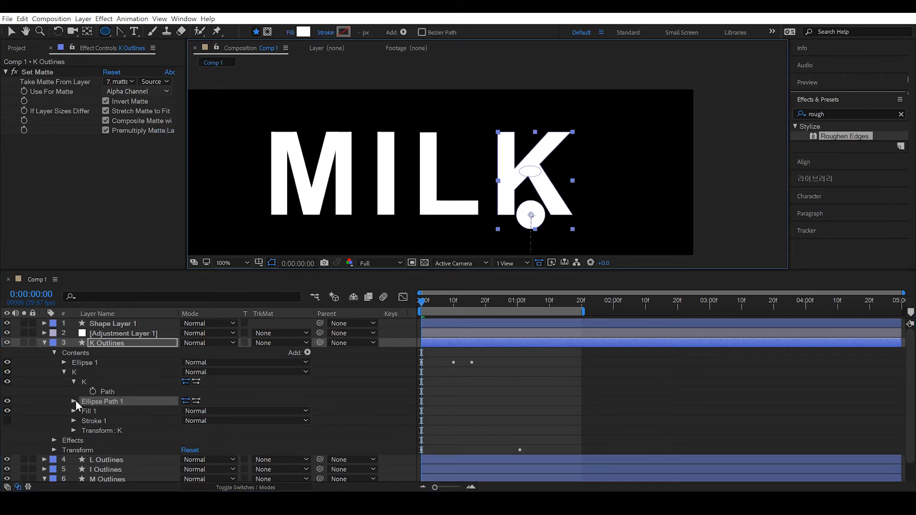
{"action": "left_click", "coordinate": [74, 401]}
{"action": "left_click_drag", "start_coordinate": [196, 421], "coordinate": [16, 404]}
{"action": "left_click_drag", "start_coordinate": [198, 411], "coordinate": [183, 413]}
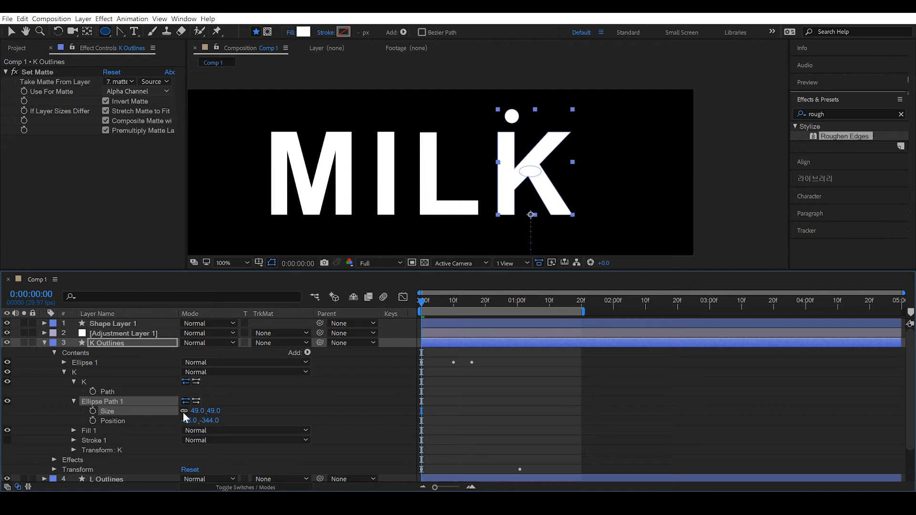
Keyframe the K's new ellipse path, setting Position -66, -259 and Size 49 by 113 at 0:00:00:10.
{"action": "left_click", "coordinate": [93, 421]}
{"action": "left_click", "coordinate": [449, 304]}
{"action": "left_click_drag", "start_coordinate": [210, 420], "coordinate": [248, 411]}
{"action": "left_click_drag", "start_coordinate": [453, 304], "coordinate": [447, 311]}
Add Merge Paths in Subtract mode to the K group and scrub the timeline to check the cut-out.
{"action": "left_click", "coordinate": [108, 400]}
{"action": "left_click", "coordinate": [307, 352]}
{"action": "left_click", "coordinate": [200, 208]}
{"action": "left_click", "coordinate": [215, 440]}
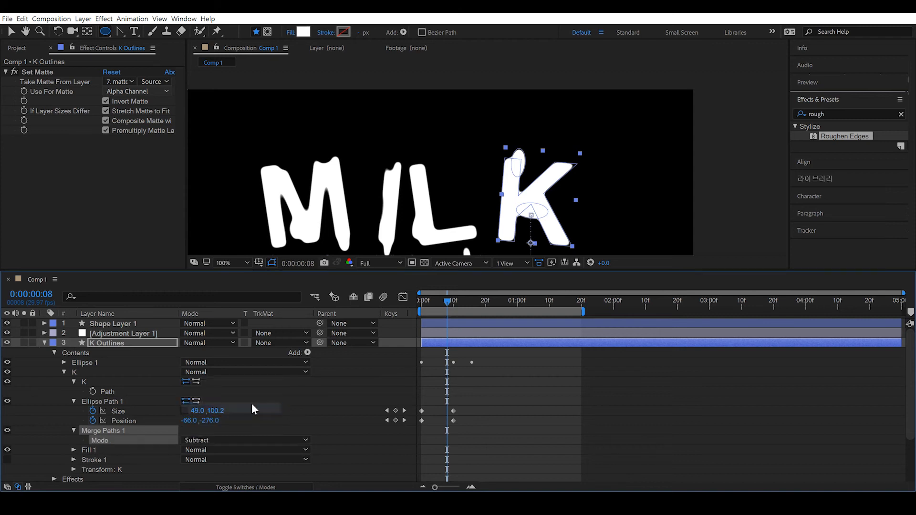
{"action": "left_click", "coordinate": [246, 406]}
{"action": "left_click_drag", "start_coordinate": [447, 301], "coordinate": [458, 322]}
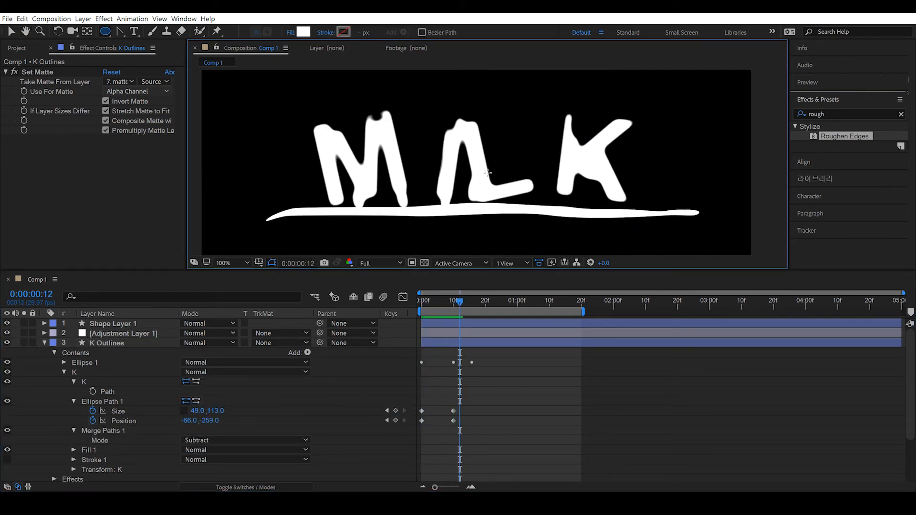
{"action": "scroll", "coordinate": [487, 173], "scroll_direction": "down", "scroll_amount": 1}
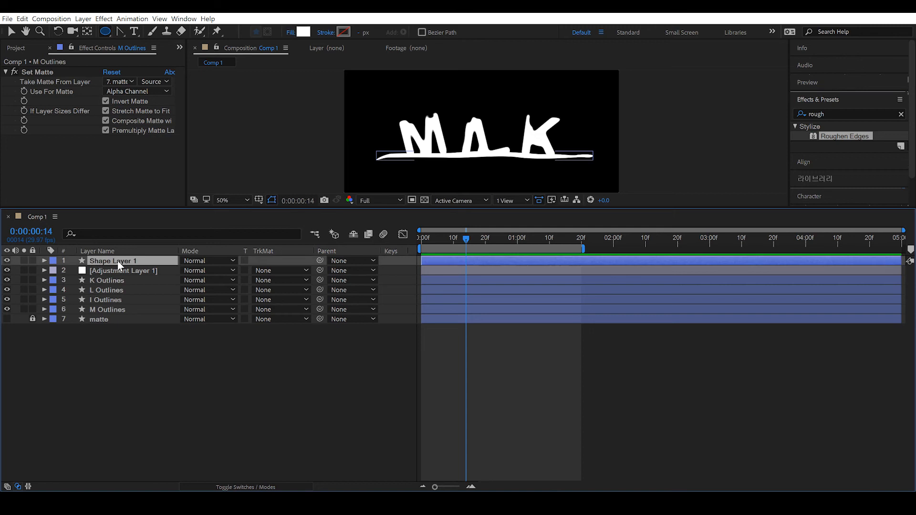
Expand Shape Layer 1 down to Path 1 and keyframe its Path at 0:00:00:14.
{"action": "left_click", "coordinate": [44, 260]}
{"action": "left_click", "coordinate": [55, 271]}
{"action": "left_click", "coordinate": [64, 280]}
{"action": "left_click", "coordinate": [74, 290]}
{"action": "left_click", "coordinate": [92, 300]}
At 0:00:01:10, pull the milk shape's lower edge down and its two ends outward to form a thick puddle.
{"action": "left_click_drag", "start_coordinate": [466, 234], "coordinate": [545, 248]}
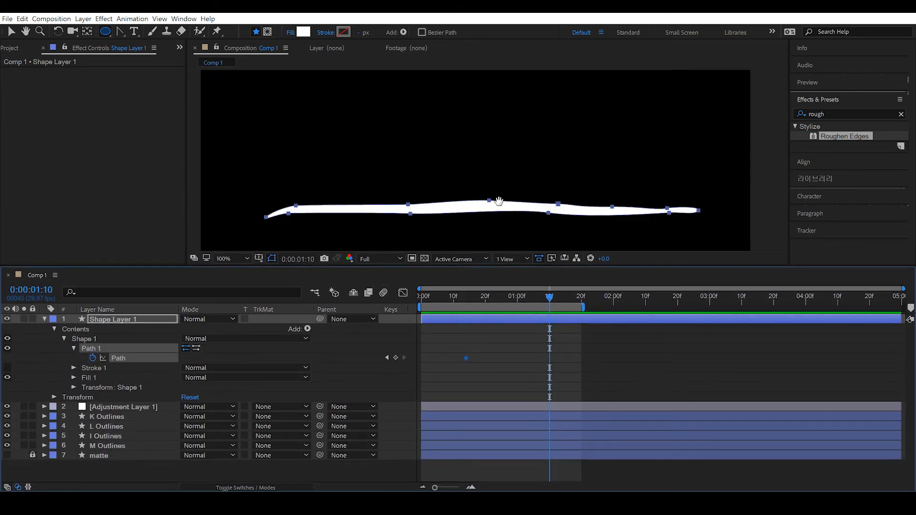
{"action": "left_click_drag", "start_coordinate": [392, 137], "coordinate": [385, 170]}
{"action": "left_click_drag", "start_coordinate": [284, 131], "coordinate": [285, 157]}
{"action": "key", "text": "ctrl+z"}
{"action": "left_click_drag", "start_coordinate": [533, 132], "coordinate": [531, 158]}
{"action": "left_click_drag", "start_coordinate": [654, 131], "coordinate": [641, 204]}
{"action": "left_click_drag", "start_coordinate": [571, 163], "coordinate": [573, 156]}
{"action": "left_click_drag", "start_coordinate": [682, 134], "coordinate": [748, 128]}
{"action": "left_click_drag", "start_coordinate": [250, 135], "coordinate": [237, 200]}
{"action": "left_click_drag", "start_coordinate": [273, 158], "coordinate": [303, 163]}
{"action": "left_click_drag", "start_coordinate": [316, 136], "coordinate": [327, 145]}
{"action": "left_click_drag", "start_coordinate": [387, 168], "coordinate": [476, 192]}
Reposition the points along the milk shape's upper edge to give it a wavy outline.
{"action": "left_click_drag", "start_coordinate": [392, 122], "coordinate": [381, 120]}
{"action": "left_click_drag", "start_coordinate": [280, 124], "coordinate": [271, 109]}
{"action": "left_click_drag", "start_coordinate": [238, 125], "coordinate": [272, 130]}
{"action": "left_click_drag", "start_coordinate": [382, 120], "coordinate": [392, 120]}
{"action": "left_click_drag", "start_coordinate": [475, 118], "coordinate": [486, 111]}
{"action": "left_click_drag", "start_coordinate": [597, 125], "coordinate": [607, 116]}
{"action": "left_click_drag", "start_coordinate": [647, 128], "coordinate": [629, 133]}
Adjust the points and curve handles along the milk shape's lower edge to smooth its waves.
{"action": "scroll", "coordinate": [568, 147], "scroll_direction": "down", "scroll_amount": 1}
{"action": "left_click_drag", "start_coordinate": [395, 161], "coordinate": [392, 162]}
{"action": "left_click_drag", "start_coordinate": [402, 158], "coordinate": [418, 165]}
{"action": "left_click_drag", "start_coordinate": [509, 159], "coordinate": [511, 166]}
{"action": "left_click_drag", "start_coordinate": [563, 183], "coordinate": [572, 179]}
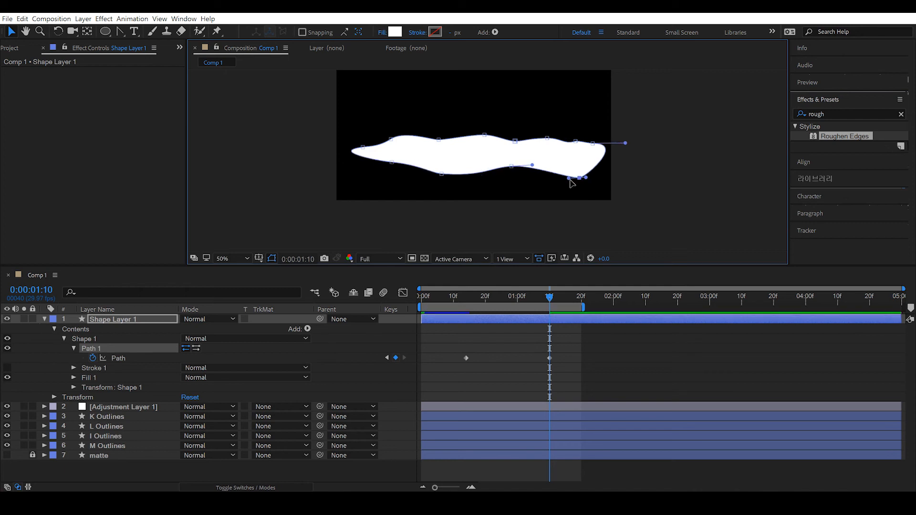
Preview the milk shape's animation from the first frame and apply Easy Ease to both Path keyframes.
{"action": "left_click", "coordinate": [566, 222]}
{"action": "left_click_drag", "start_coordinate": [551, 298], "coordinate": [418, 310]}
{"action": "key", "text": "shift+slash"}
{"action": "key", "text": "space"}
{"action": "key", "text": "space"}
{"action": "left_click_drag", "start_coordinate": [614, 369], "coordinate": [406, 313]}
{"action": "key", "text": "F9"}
{"action": "key", "text": "space"}
Move the Path keyframes earlier, to about 0:00:00:11 and 0:00:01:01, previewing the timing between changes.
{"action": "left_click", "coordinate": [552, 363]}
{"action": "left_click_drag", "start_coordinate": [549, 358], "coordinate": [460, 352]}
{"action": "key", "text": "space"}
{"action": "key", "text": "space"}
{"action": "left_click", "coordinate": [515, 365]}
{"action": "left_click_drag", "start_coordinate": [466, 358], "coordinate": [456, 359]}
{"action": "left_click_drag", "start_coordinate": [438, 302], "coordinate": [346, 313]}
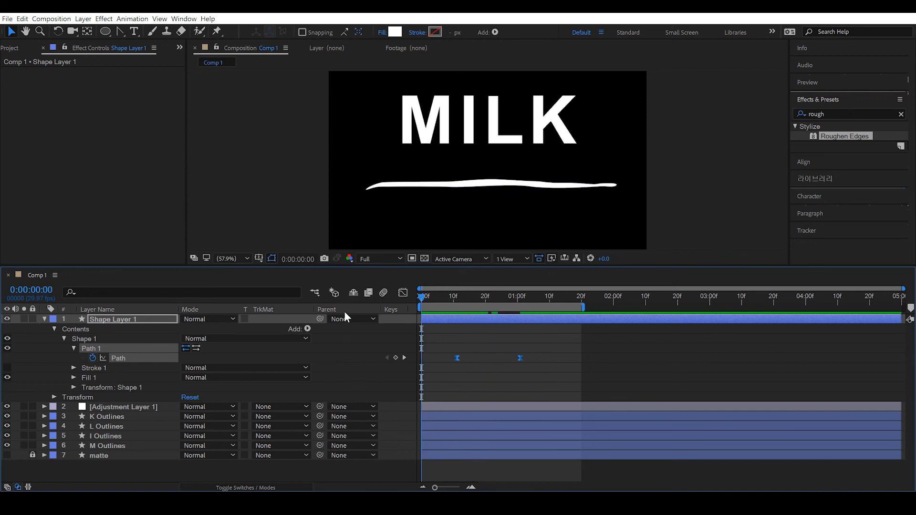